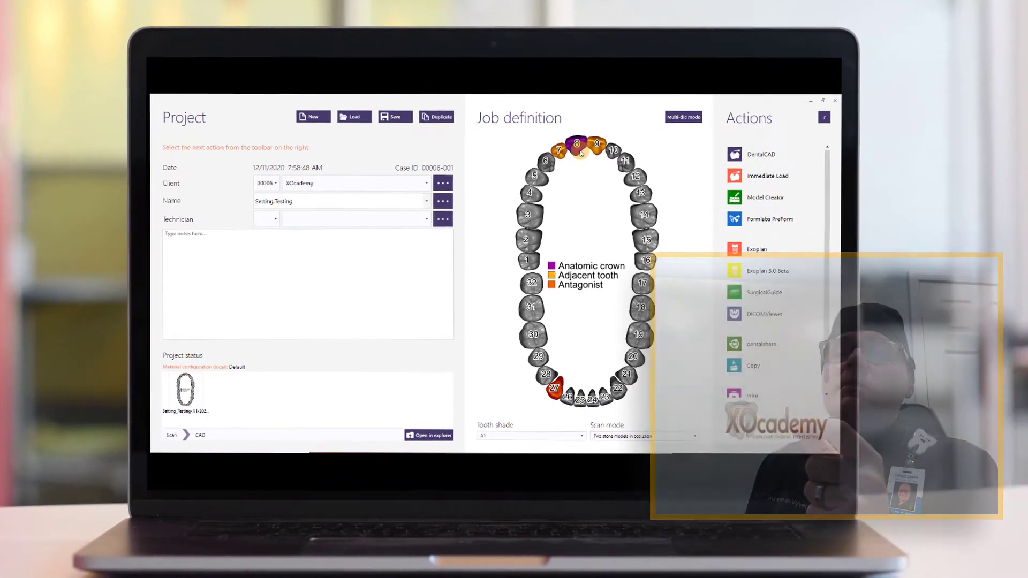
# Start DentalCAD for the tooth 8 crown project and load upperjaw.ply from Desktop\Death Star Plans\Crown #8 as the upper jaw scan
pyautogui.moveTo(572, 159)
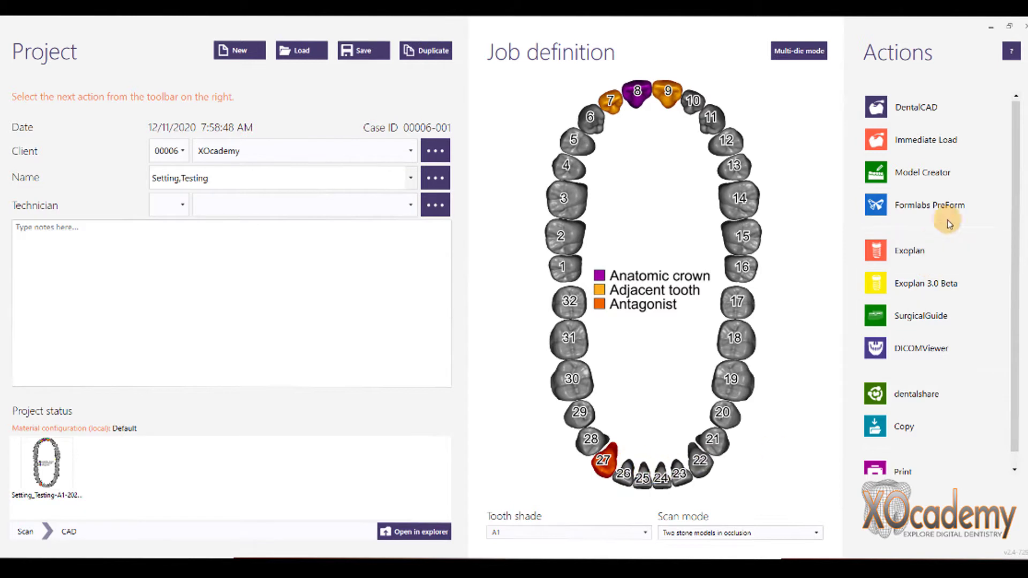
pyautogui.click(936, 110)
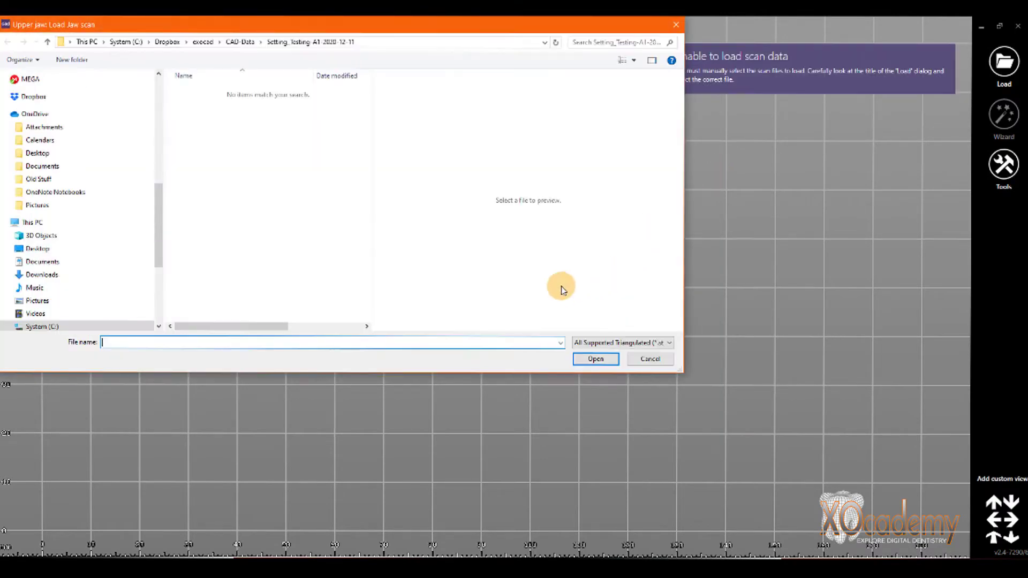
pyautogui.click(36, 249)
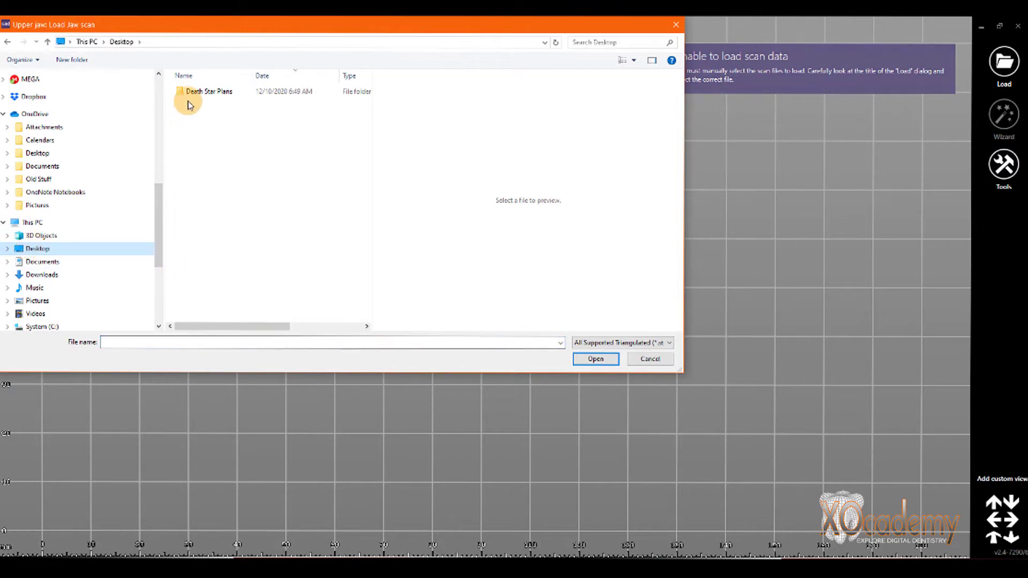
pyautogui.doubleClick(193, 92)
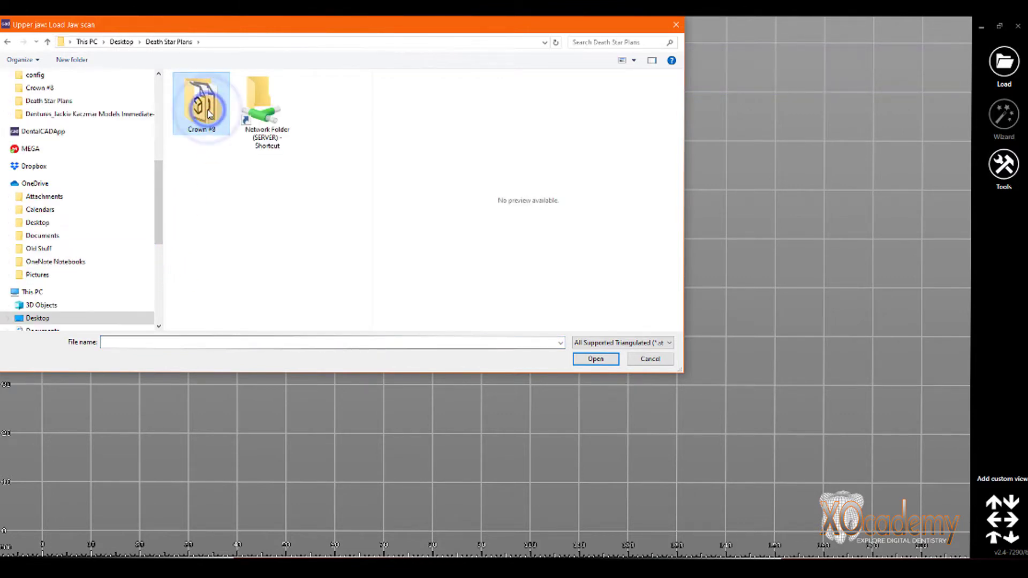
pyautogui.doubleClick(209, 114)
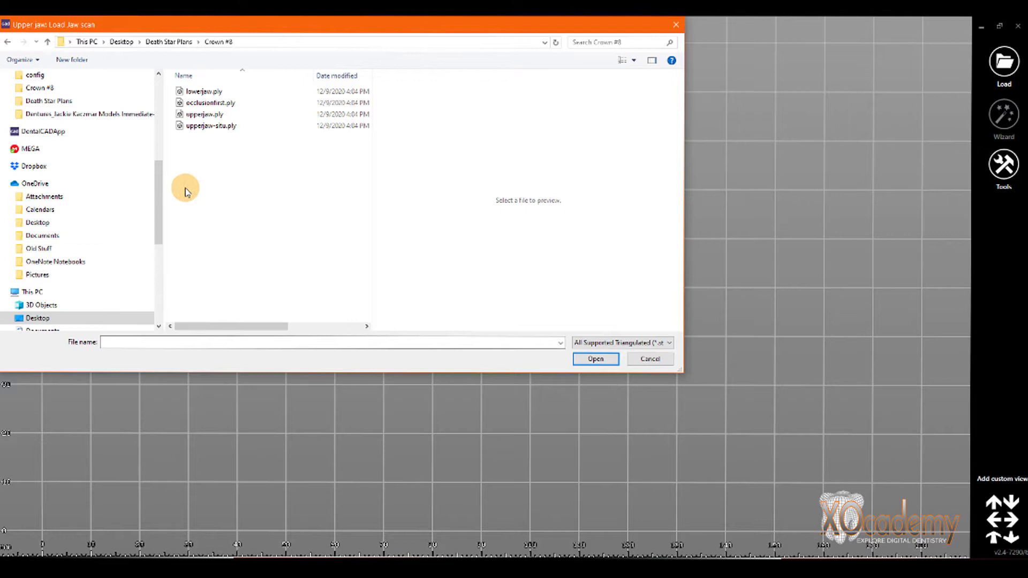
pyautogui.click(206, 115)
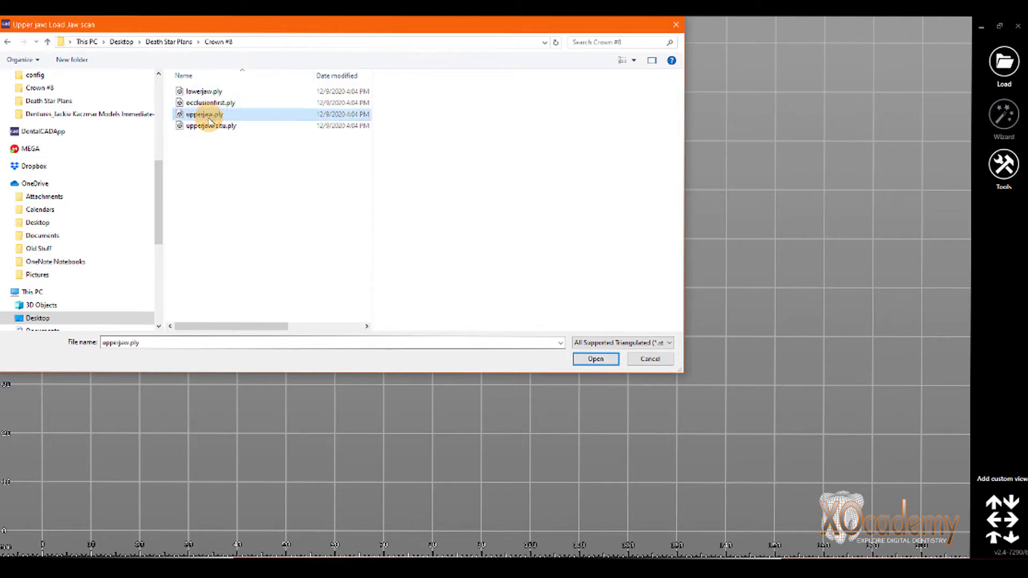
pyautogui.click(593, 358)
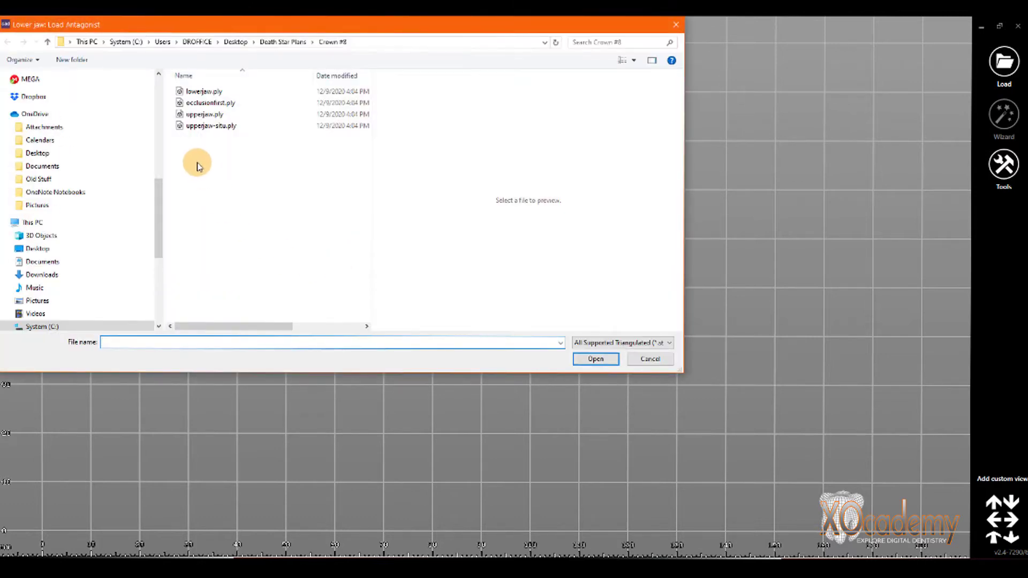
# Load lowerjaw.ply as the lower jaw antagonist and accept an occlusal view of the teeth as the scan data orientation
pyautogui.click(204, 91)
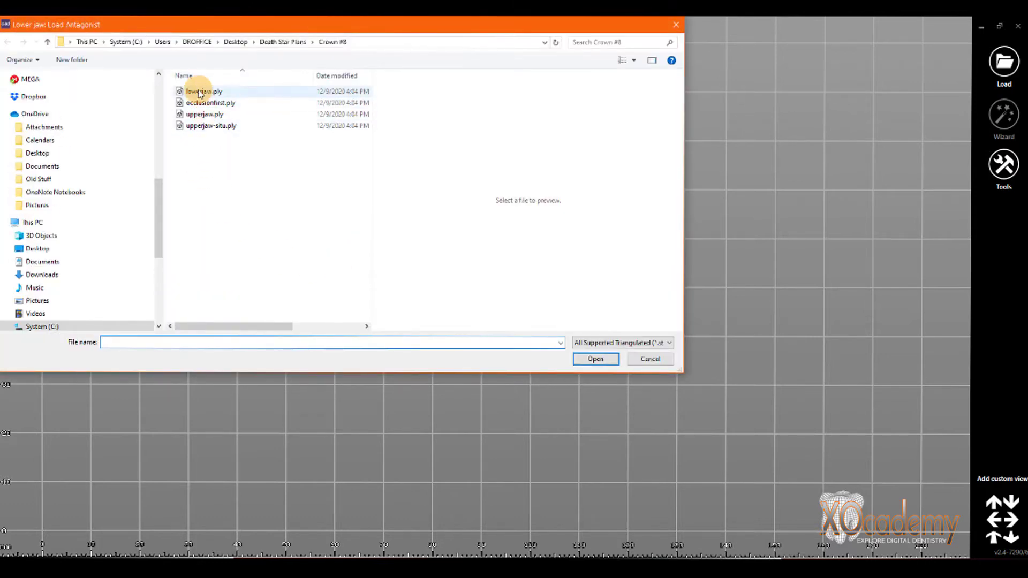
pyautogui.click(580, 357)
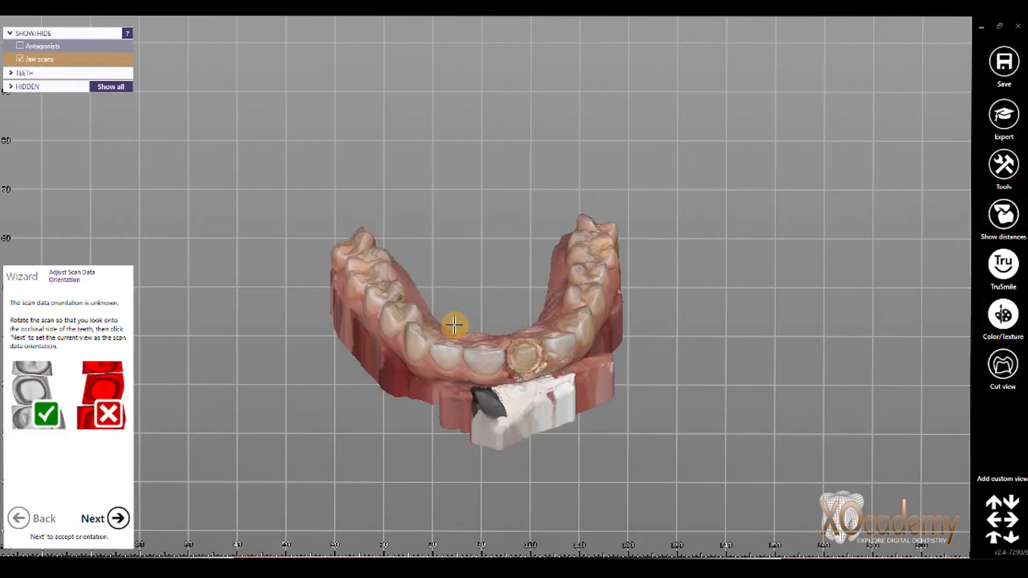
pyautogui.moveTo(477, 287); pyautogui.dragTo(474, 289, button='right')
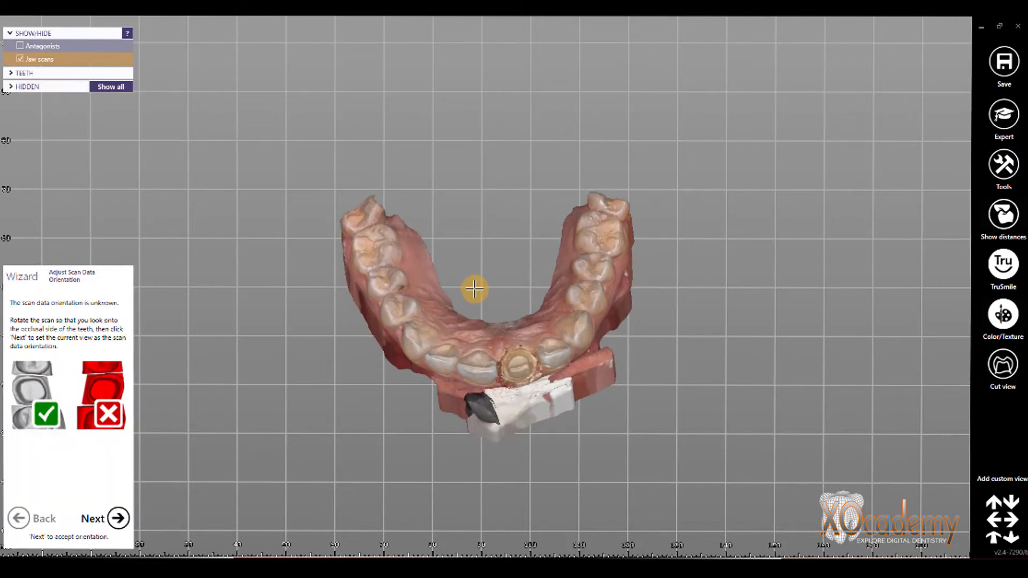
pyautogui.click(128, 519)
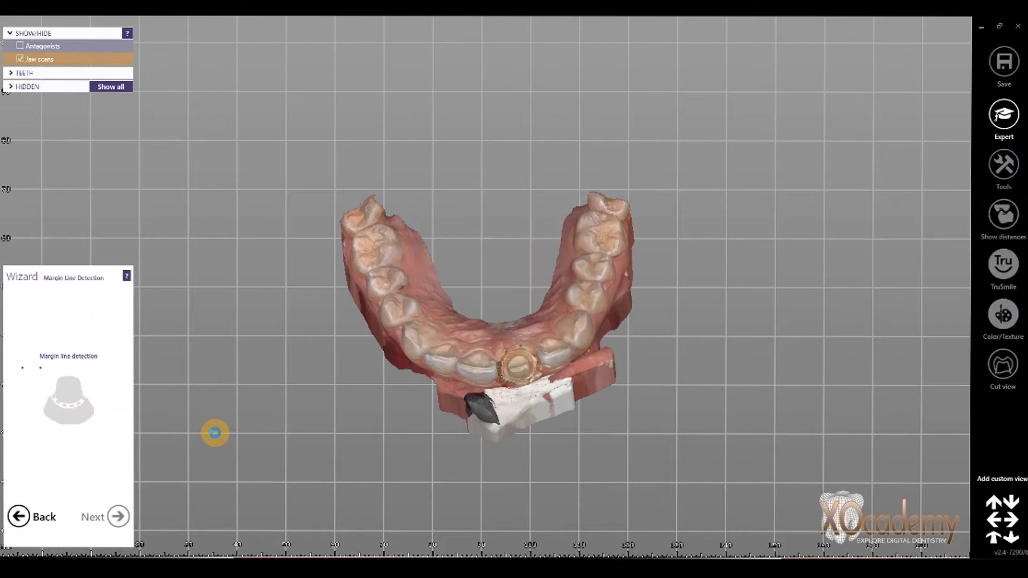
# Manually draw a closed margin line around the edge of the tooth 8 preparation and accept it
pyautogui.moveTo(563, 287); pyautogui.dragTo(556, 301, button='right')
pyautogui.click(59, 382)
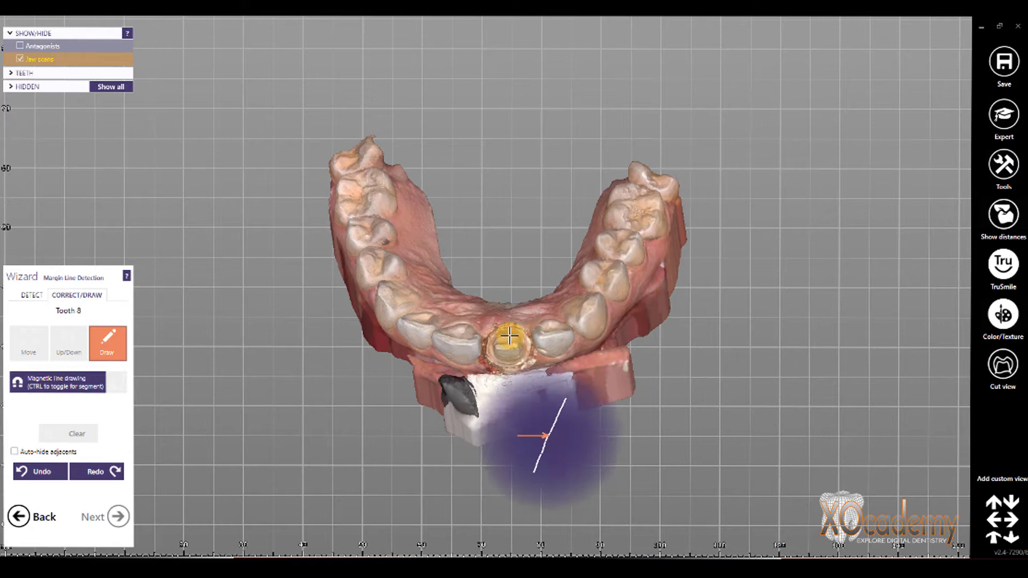
pyautogui.scroll(5, 507, 353)
pyautogui.scroll(5, 507, 353)
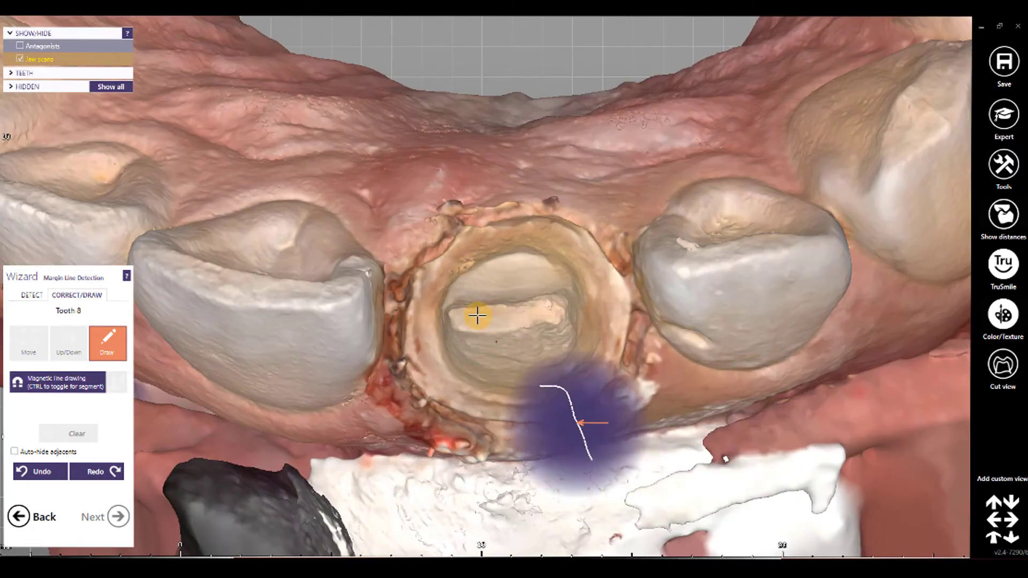
pyautogui.click(465, 235)
pyautogui.click(498, 225)
pyautogui.click(547, 221)
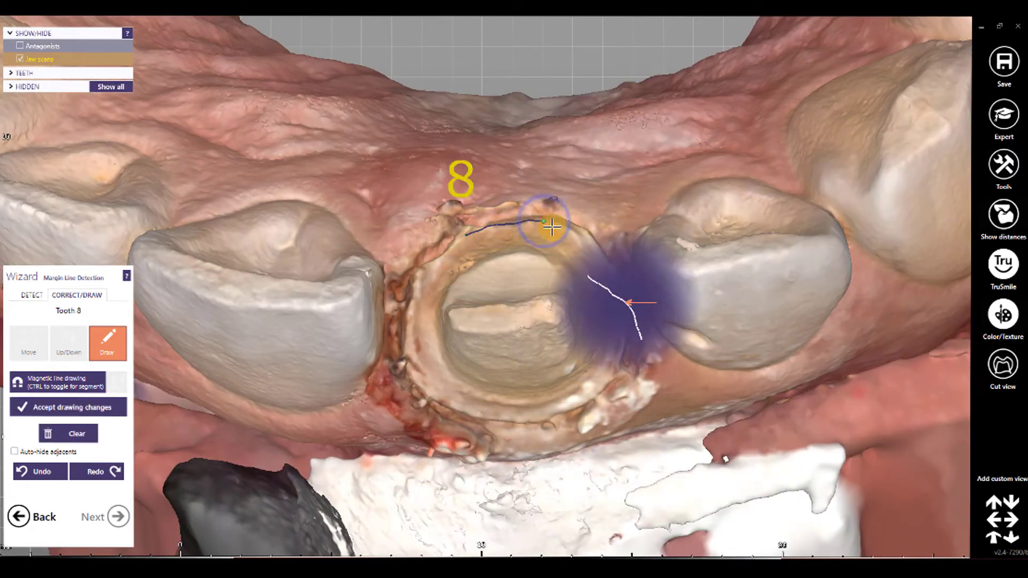
pyautogui.moveTo(589, 236)
pyautogui.mouseDown()
pyautogui.moveTo(626, 296)
pyautogui.moveTo(615, 328)
pyautogui.moveTo(624, 339)
pyautogui.moveTo(610, 379)
pyautogui.moveTo(567, 416)
pyautogui.moveTo(463, 411)
pyautogui.moveTo(419, 380)
pyautogui.moveTo(408, 325)
pyautogui.moveTo(440, 260)
pyautogui.mouseUp()
pyautogui.click(447, 250)
pyautogui.click(470, 231)
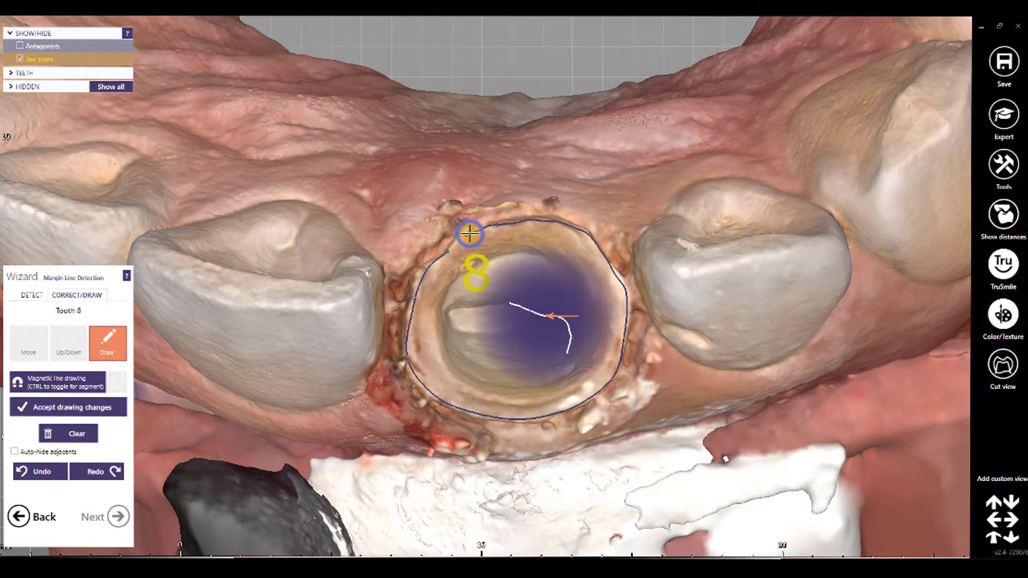
pyautogui.click(116, 516)
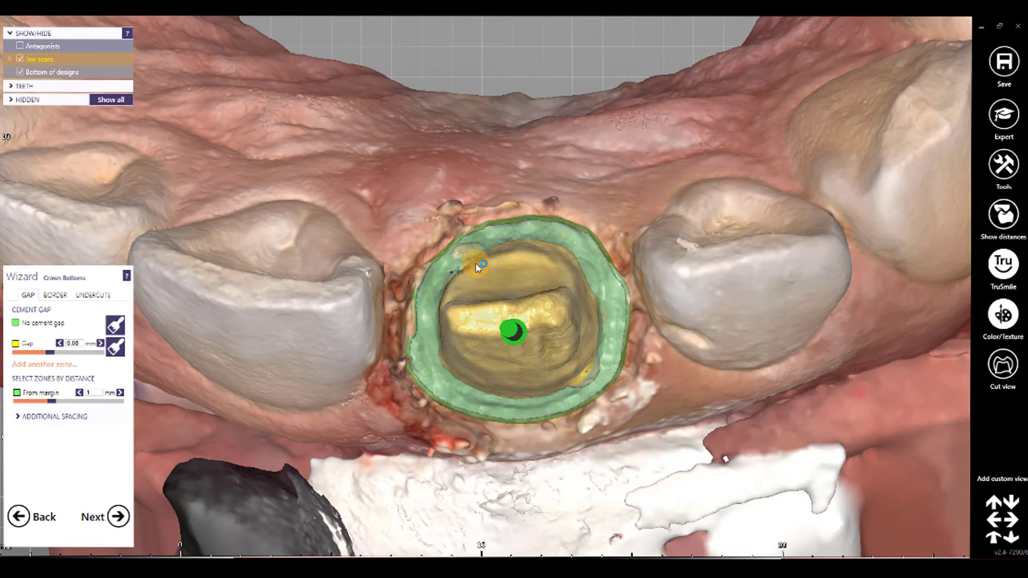
# In Expert mode, set the insertion direction of tooth 8 from an occlusal view that minimizes undercuts on the preparation
pyautogui.moveTo(505, 243); pyautogui.dragTo(507, 246, button='right')
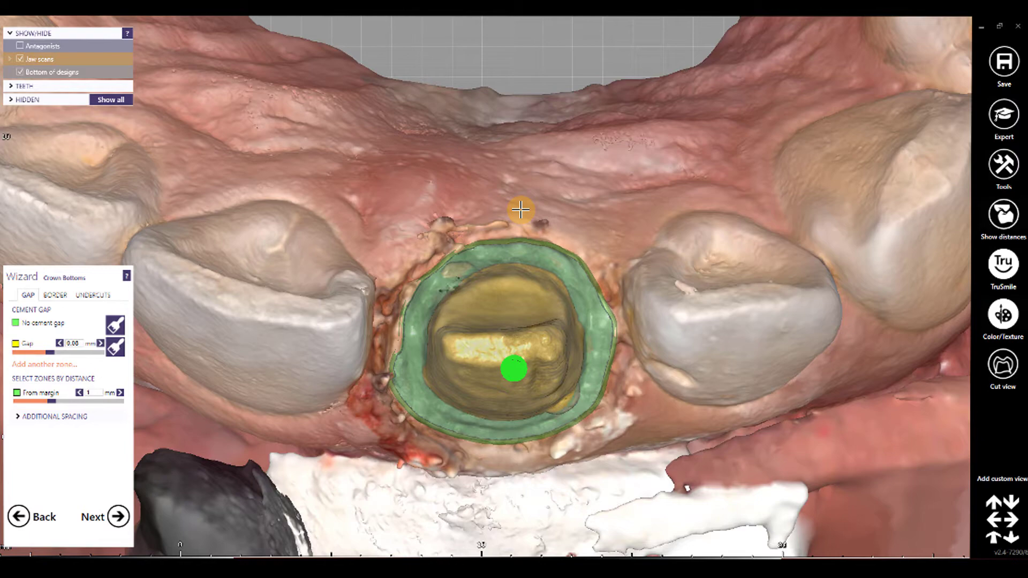
pyautogui.moveTo(536, 305); pyautogui.dragTo(849, 206, button='right')
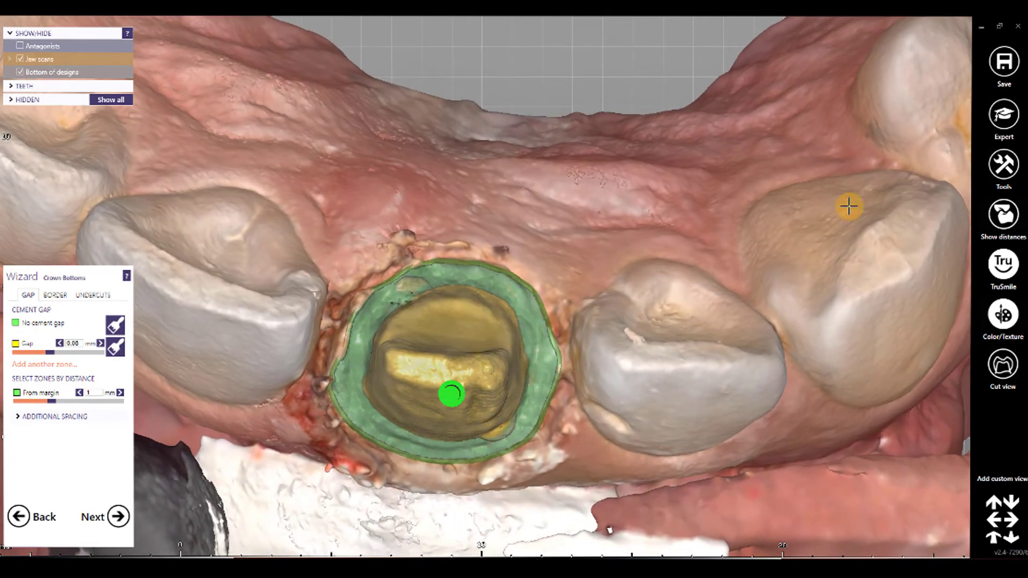
pyautogui.click(1004, 114)
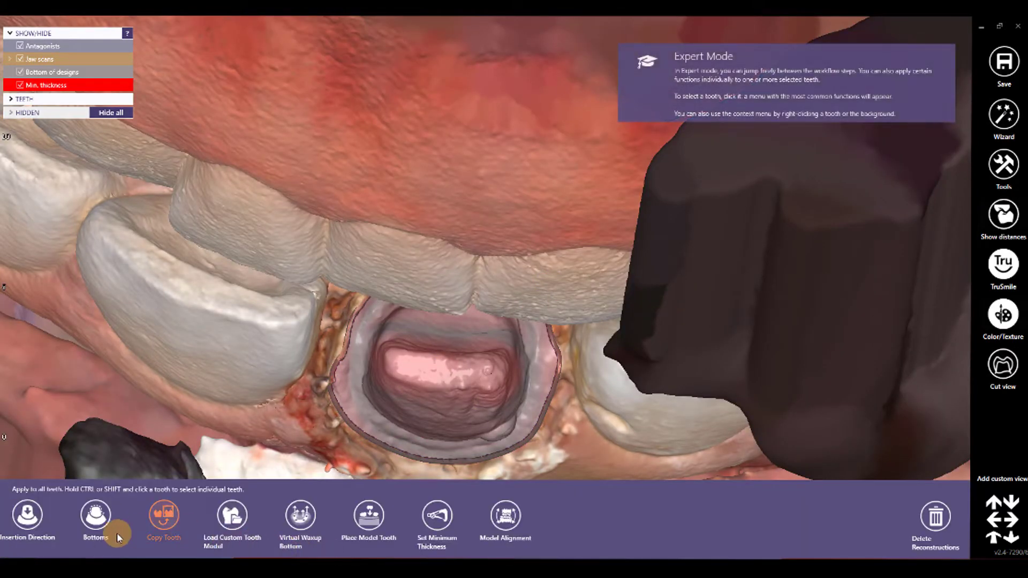
pyautogui.click(22, 517)
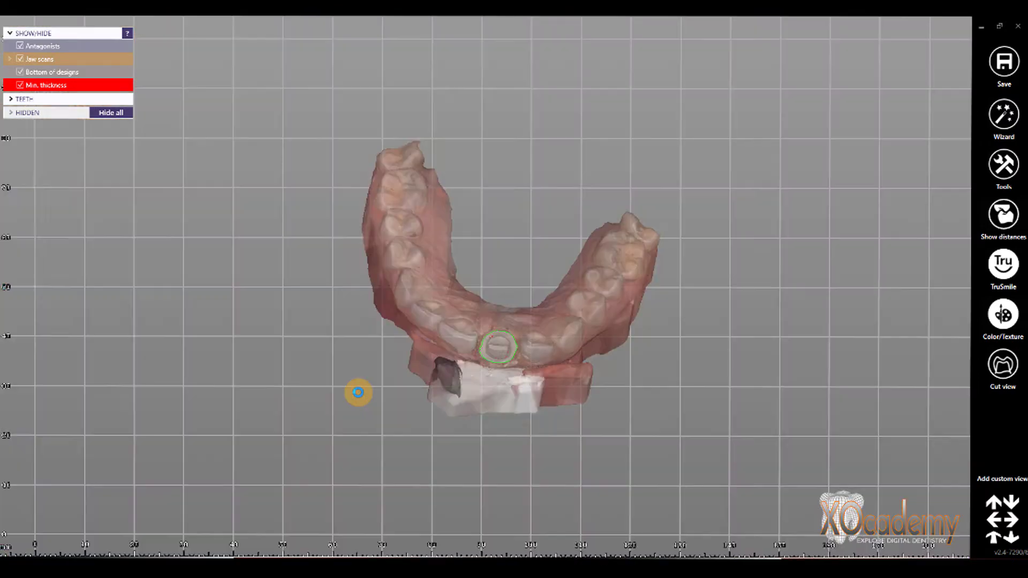
pyautogui.scroll(6, 544, 322)
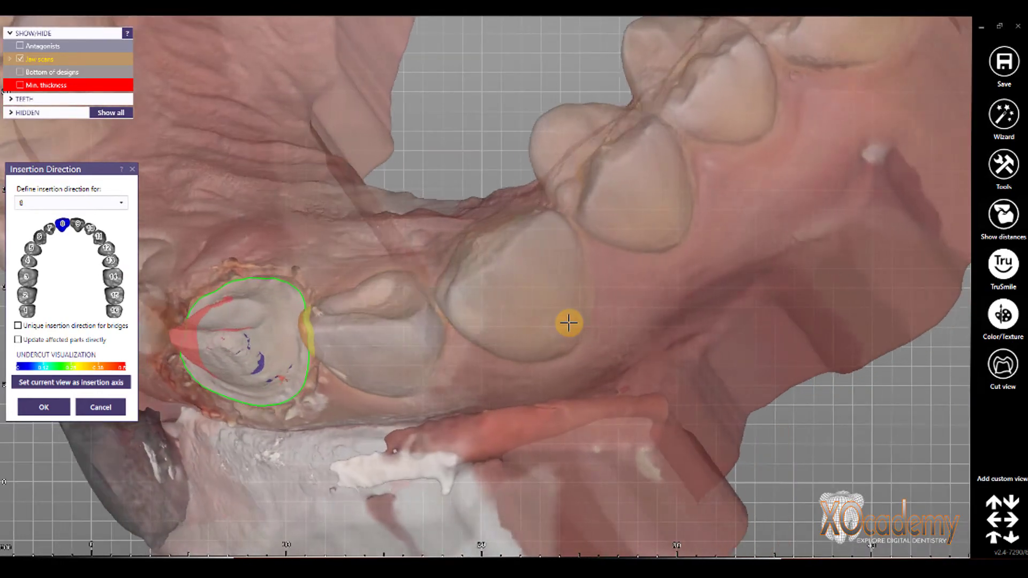
pyautogui.moveTo(569, 323); pyautogui.dragTo(570, 323, button='right')
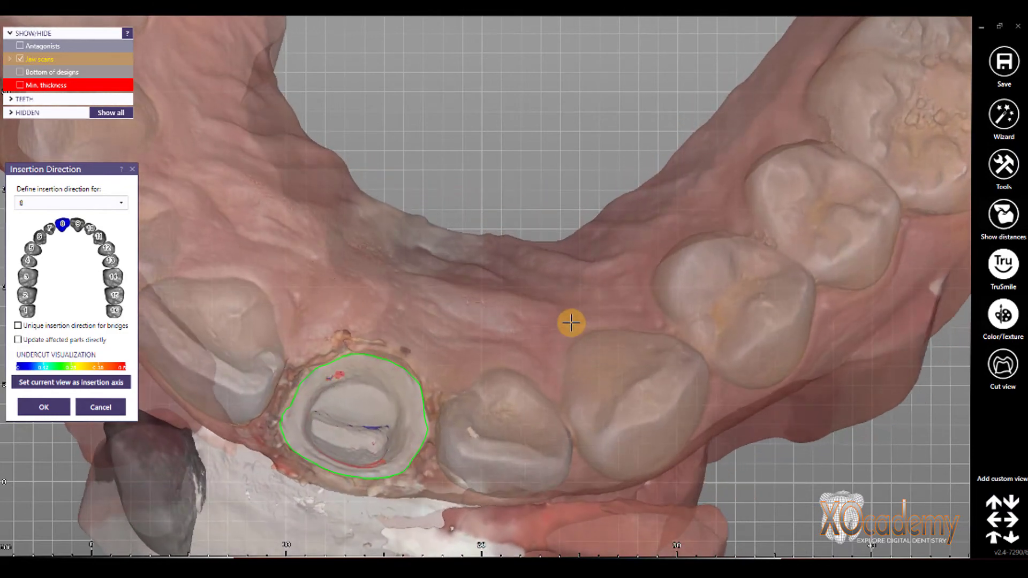
pyautogui.moveTo(571, 322); pyautogui.dragTo(569, 323, button='right')
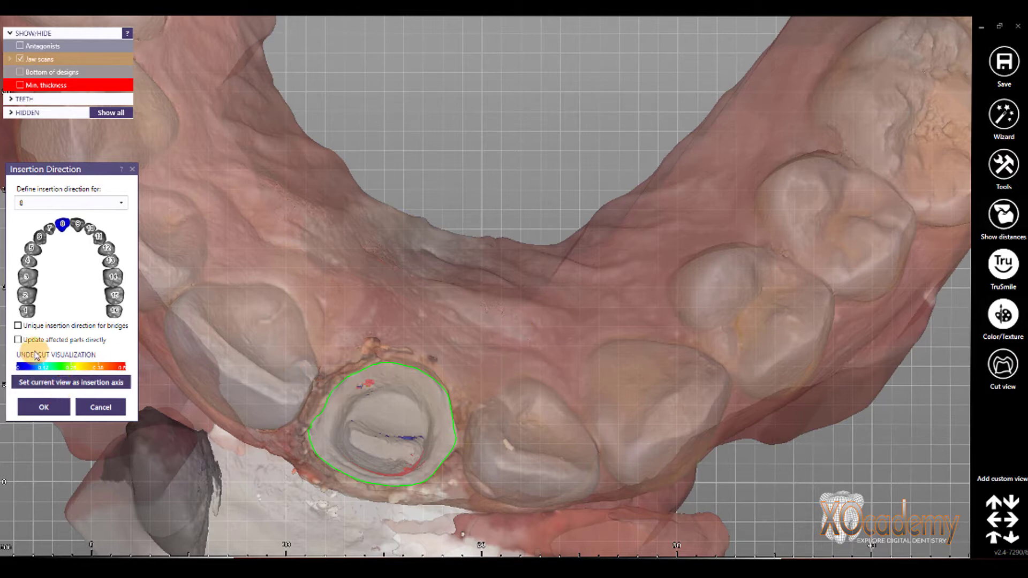
pyautogui.click(66, 383)
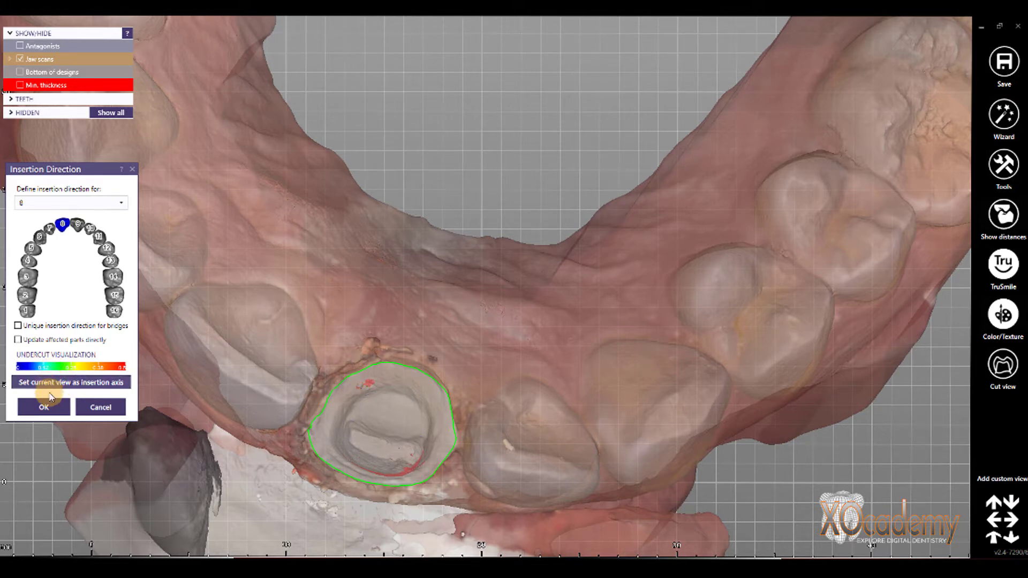
pyautogui.click(44, 411)
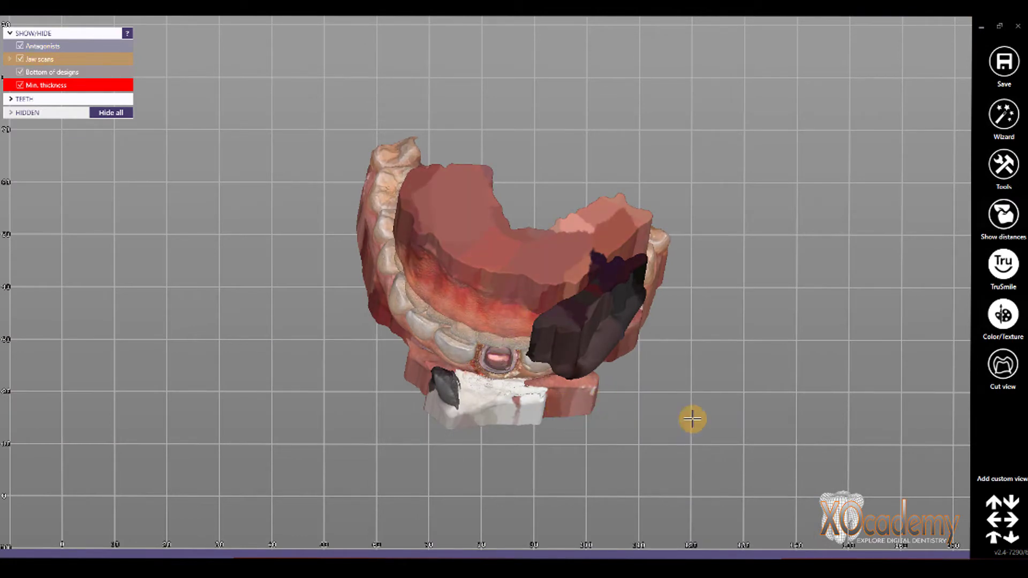
# Resume the wizard, accept the crown bottom settings for tooth 8, and skip Copy Tooth to reach the model tooth placement
pyautogui.click(1001, 126)
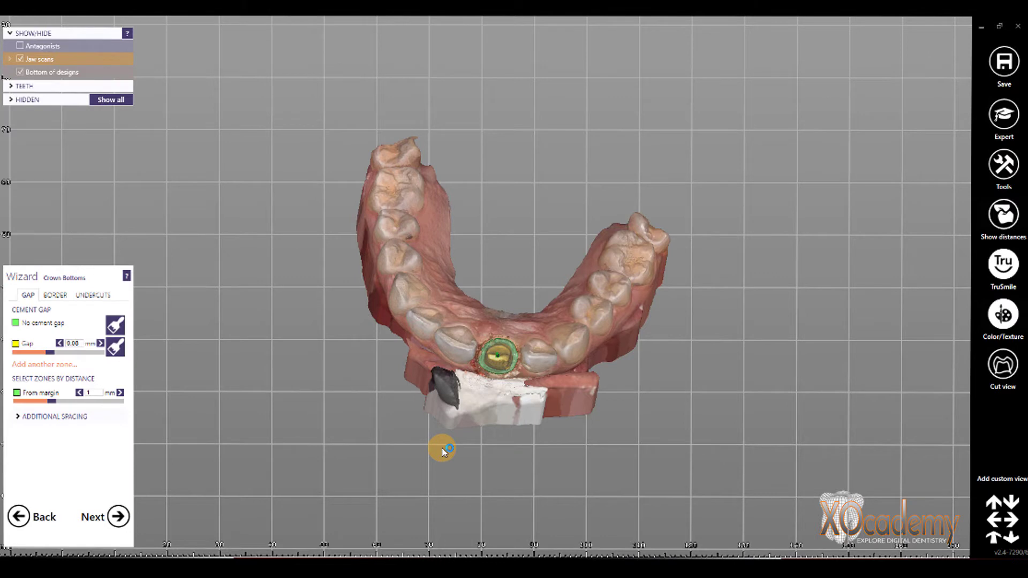
pyautogui.click(114, 521)
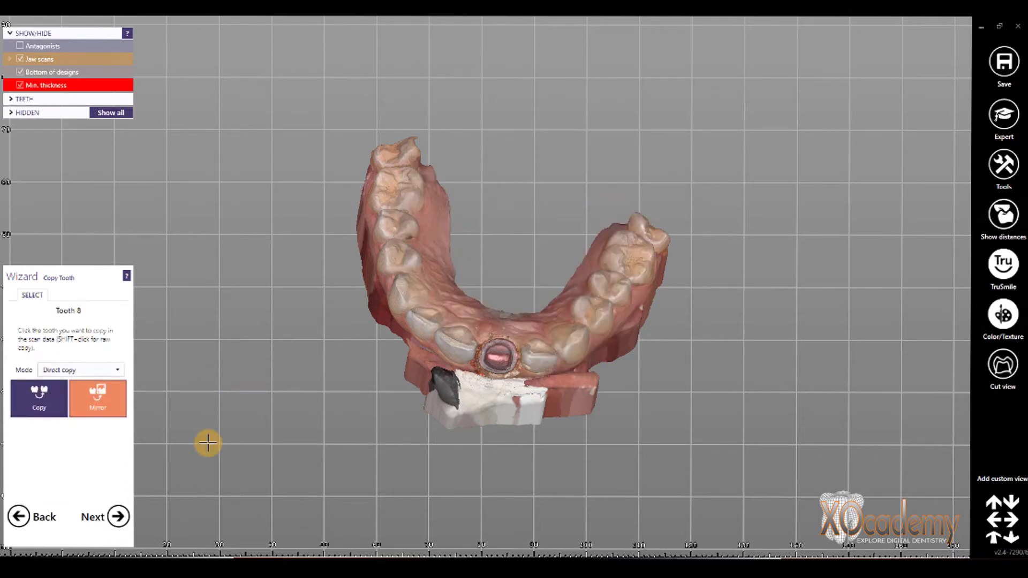
pyautogui.click(106, 508)
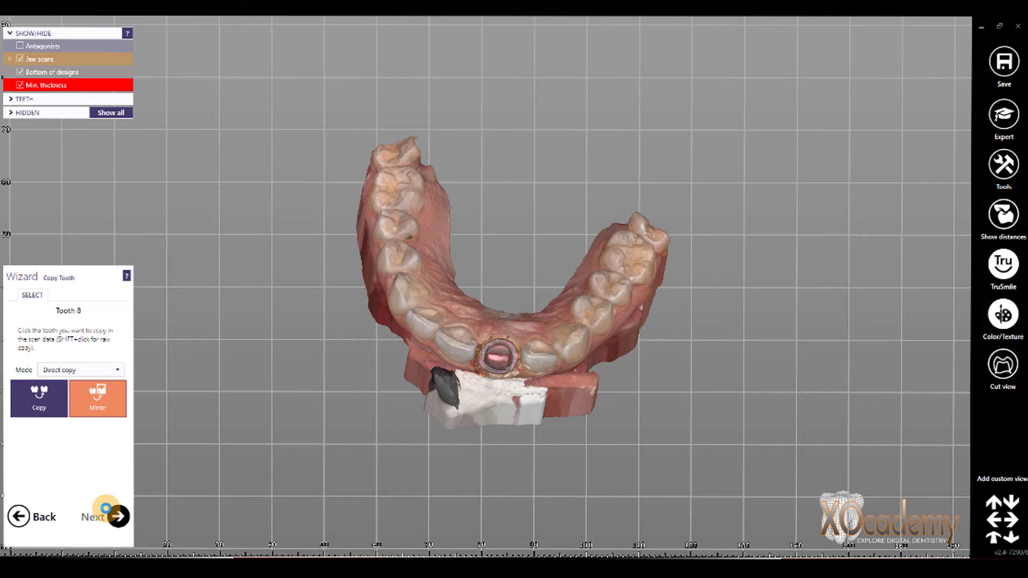
pyautogui.click(106, 509)
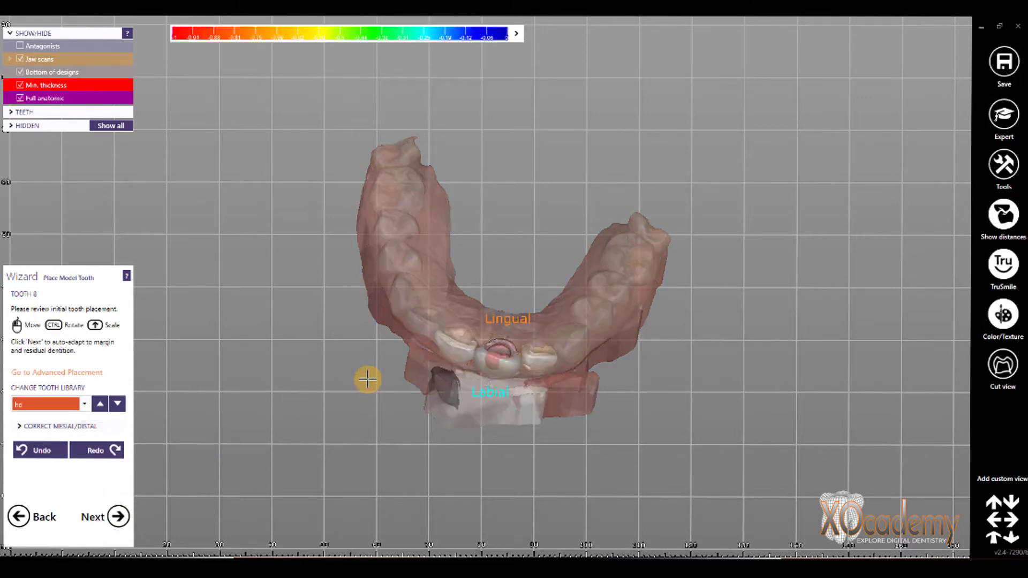
# Position the tooth 8 library tooth over the preparation in line with its neighbouring teeth, and continue to advanced placement
pyautogui.moveTo(368, 379)
pyautogui.mouseDown(button='right')
pyautogui.moveTo(383, 355)
pyautogui.moveTo(360, 371)
pyautogui.moveTo(369, 372)
pyautogui.mouseUp(button='right')
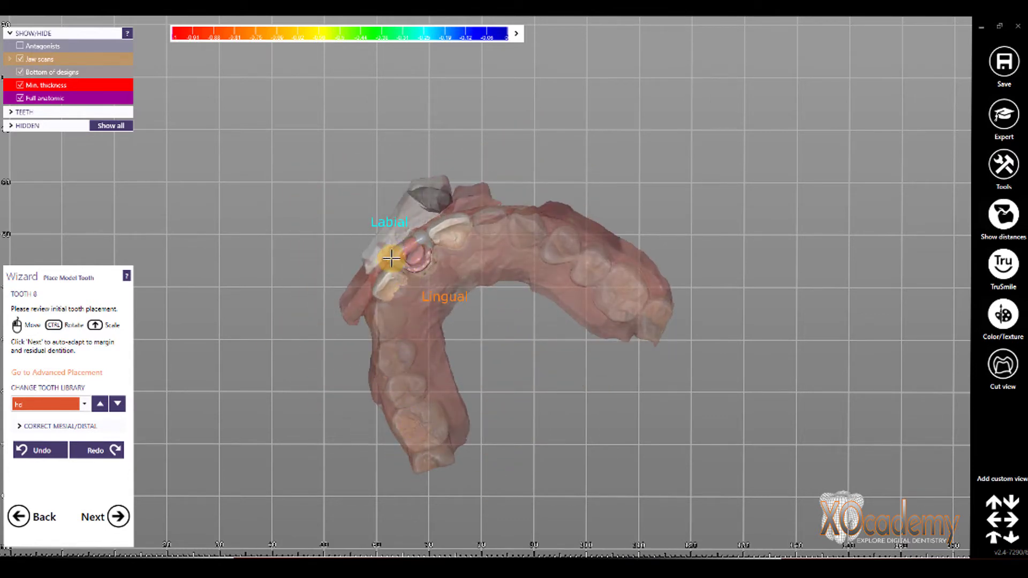
pyautogui.moveTo(394, 261); pyautogui.dragTo(427, 252)
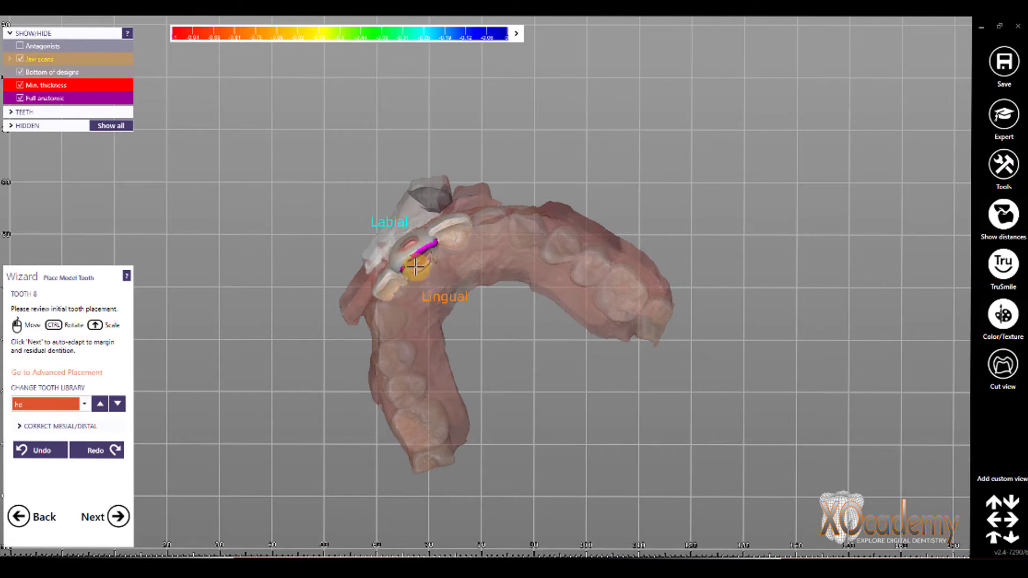
pyautogui.moveTo(429, 278); pyautogui.dragTo(435, 276, button='right')
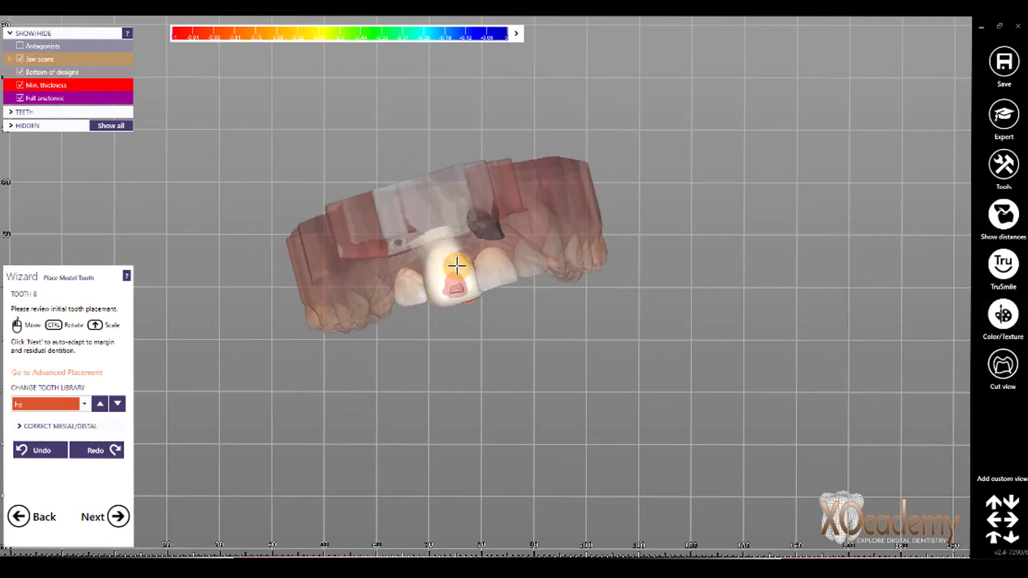
pyautogui.moveTo(457, 286)
pyautogui.mouseDown()
pyautogui.moveTo(452, 267)
pyautogui.moveTo(434, 300)
pyautogui.moveTo(439, 294)
pyautogui.mouseUp()
pyautogui.moveTo(455, 351); pyautogui.dragTo(454, 349, button='right')
pyautogui.scroll(6, 400, 245)
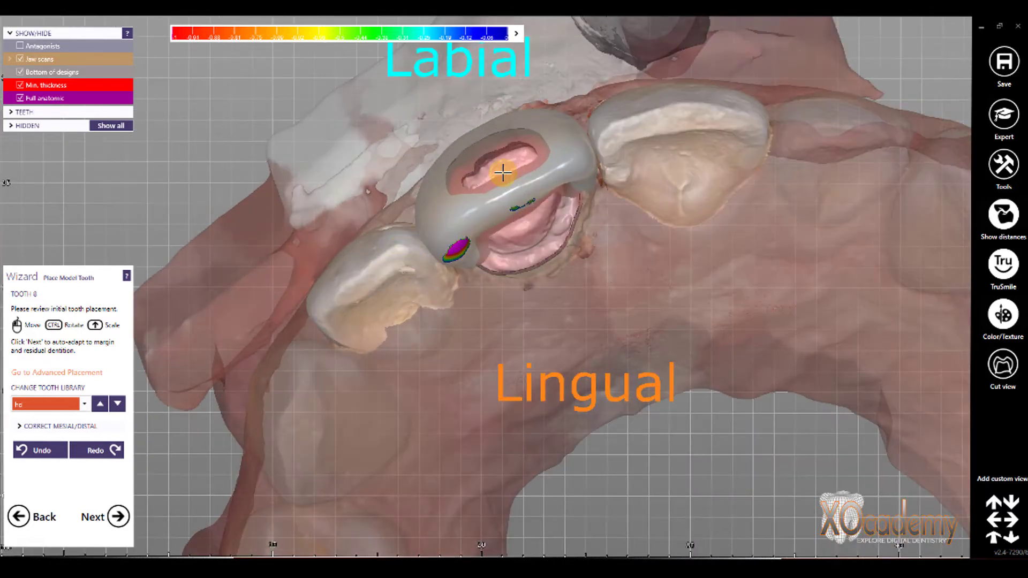
pyautogui.keyDown('ctrl'); pyautogui.moveTo(514, 175); pyautogui.dragTo(511, 166); pyautogui.keyUp('ctrl')
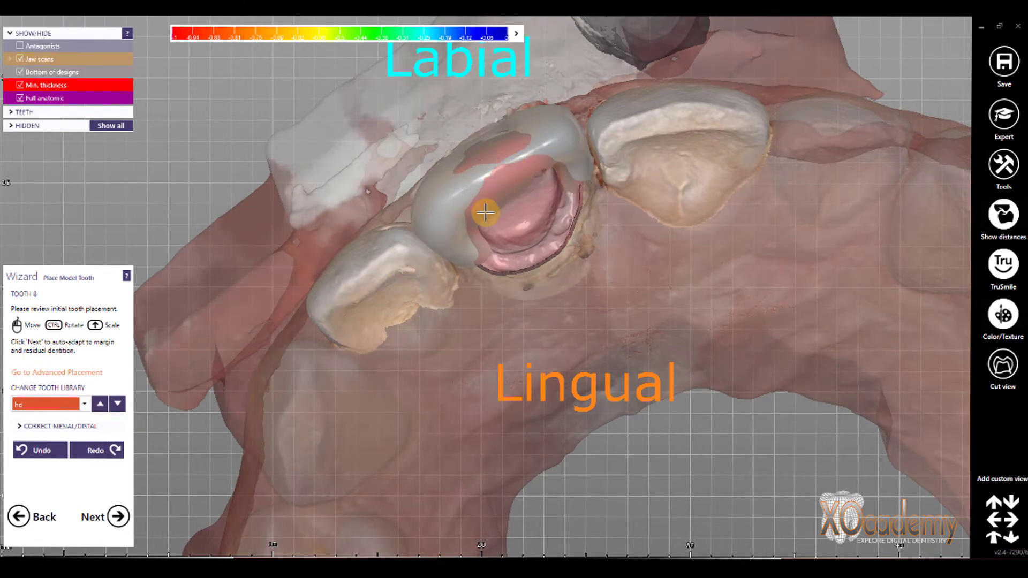
pyautogui.click(84, 372)
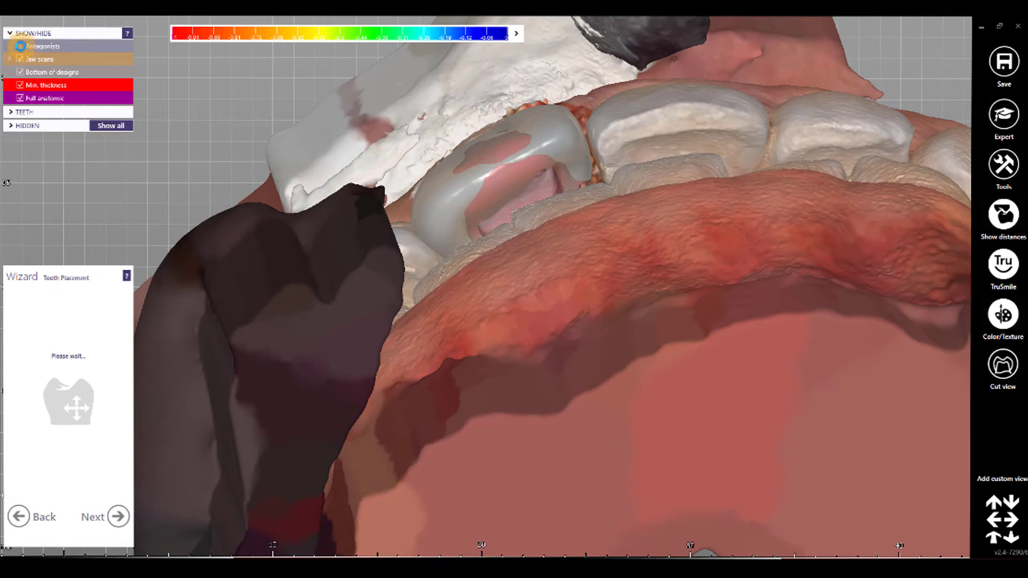
# Hide the antagonists and enlarge the tooth 8 crown by scaling it in the buccal/lingual direction only
pyautogui.click(20, 46)
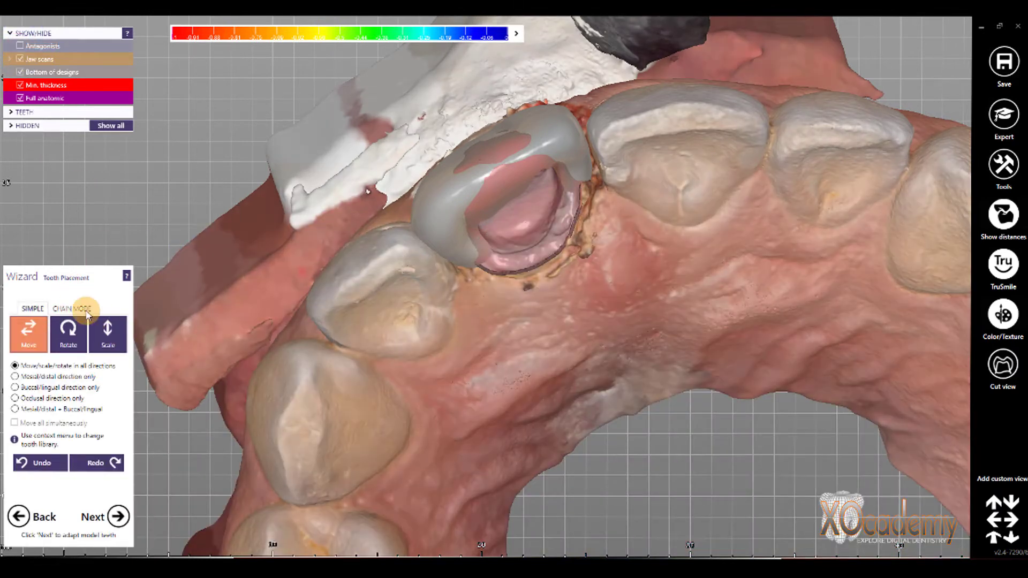
pyautogui.click(107, 334)
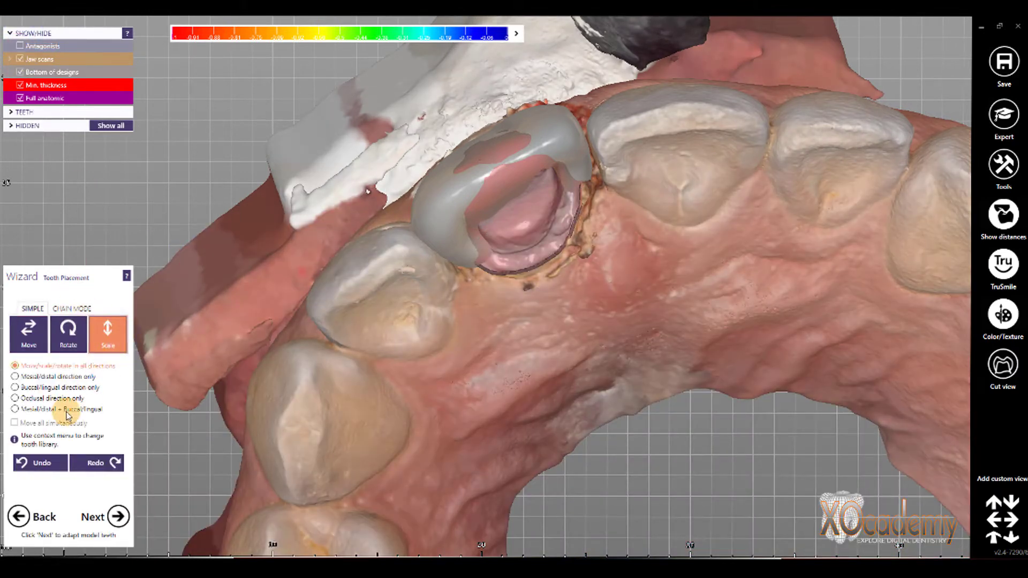
pyautogui.click(46, 389)
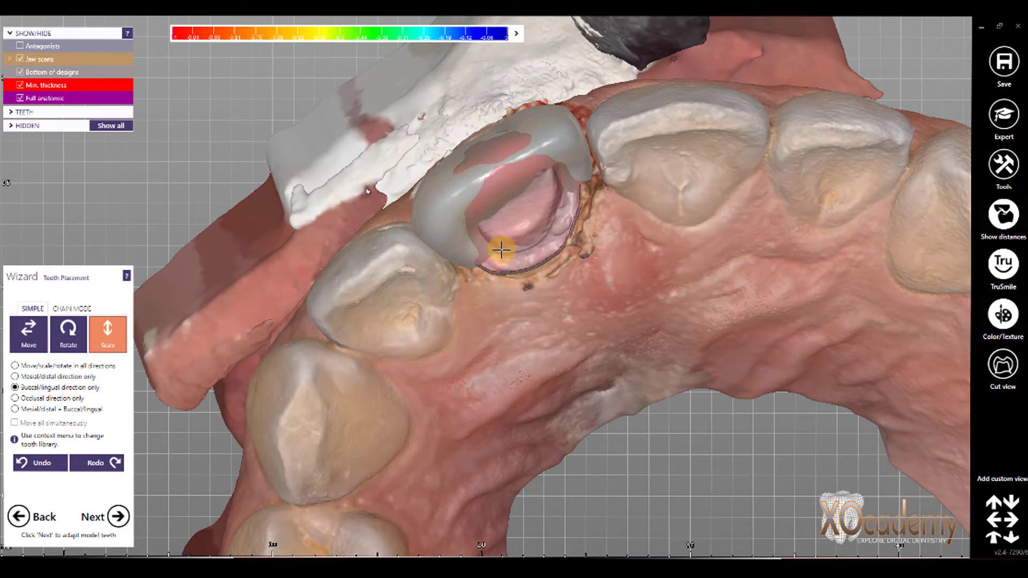
pyautogui.moveTo(473, 257); pyautogui.dragTo(492, 277)
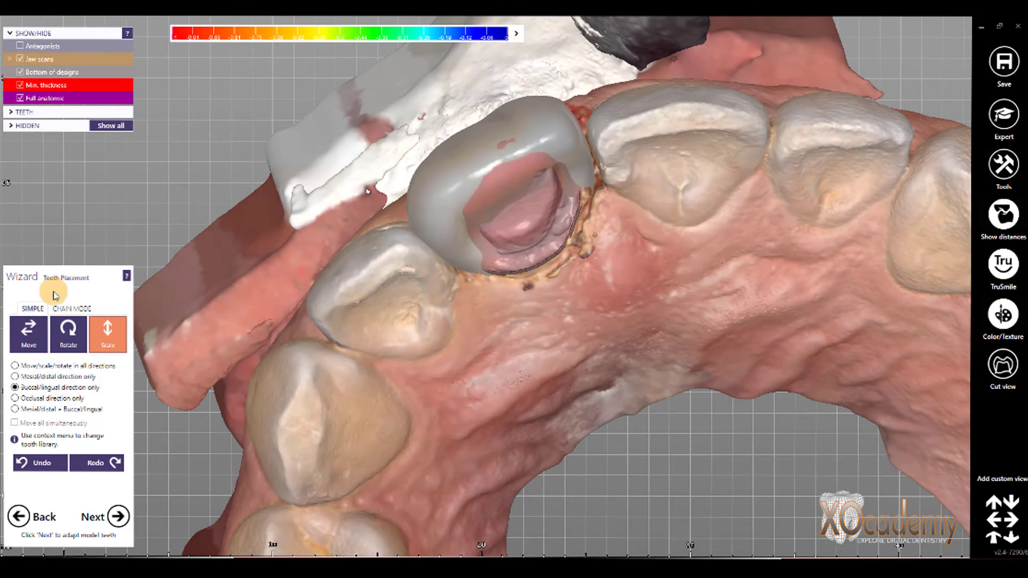
# Shift the tooth 8 crown buccal/lingually and lower its incisal edge slightly with movement restricted to the occlusal direction
pyautogui.click(37, 338)
pyautogui.moveTo(474, 171); pyautogui.dragTo(484, 195)
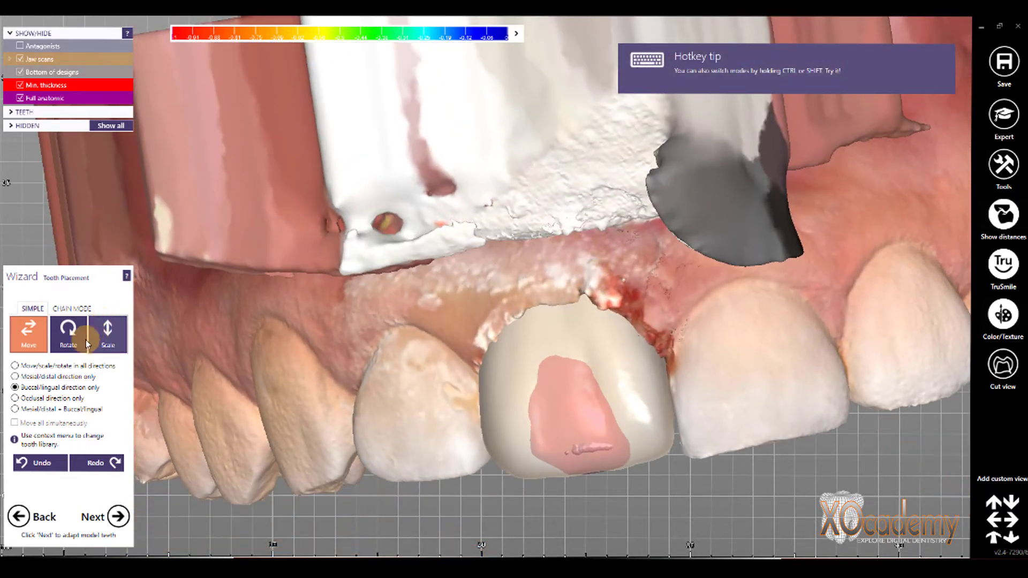
pyautogui.click(52, 399)
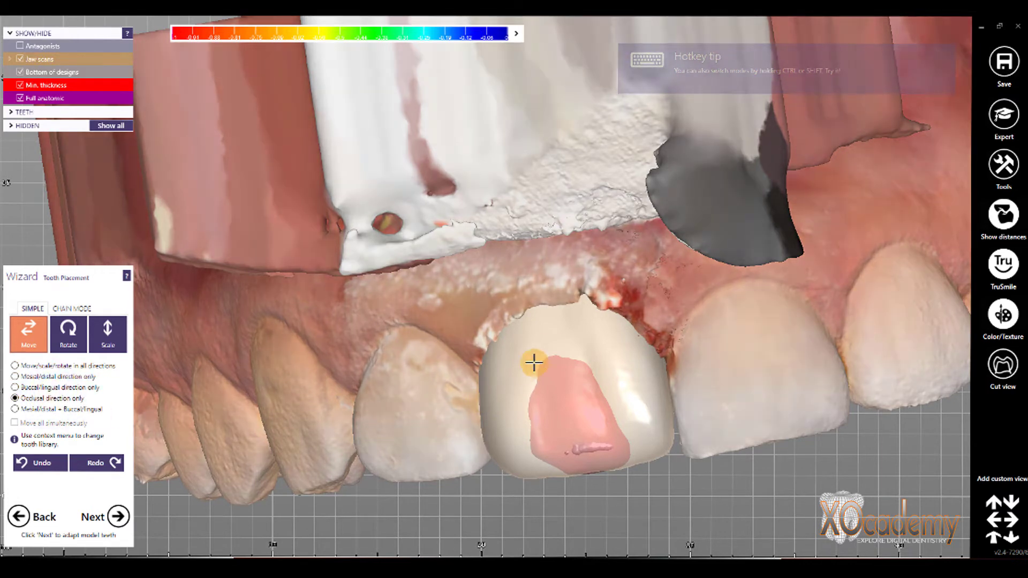
pyautogui.moveTo(550, 345)
pyautogui.mouseDown()
pyautogui.moveTo(554, 360)
pyautogui.moveTo(553, 349)
pyautogui.mouseUp()
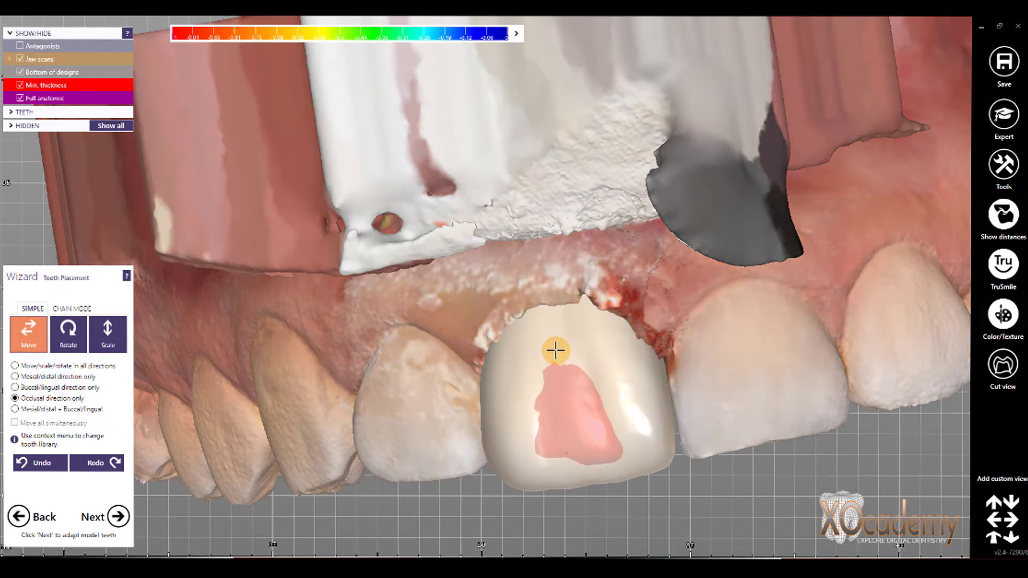
# Fine-tune the tooth 8 crown's position with movement allowed in all directions, and advance to Free-Forming
pyautogui.click(105, 366)
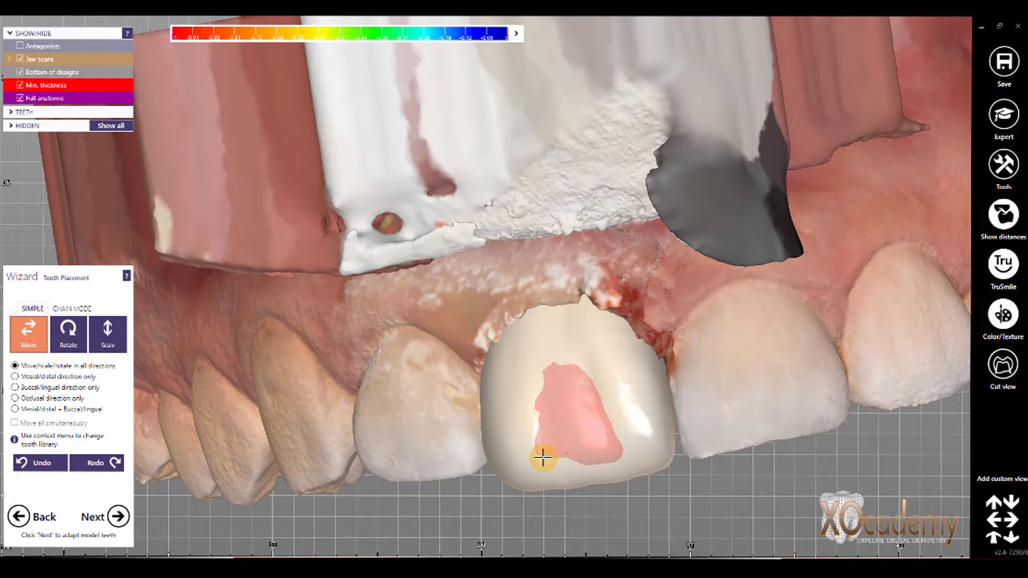
pyautogui.moveTo(542, 457); pyautogui.dragTo(551, 462)
pyautogui.moveTo(556, 478); pyautogui.dragTo(615, 407, button='right')
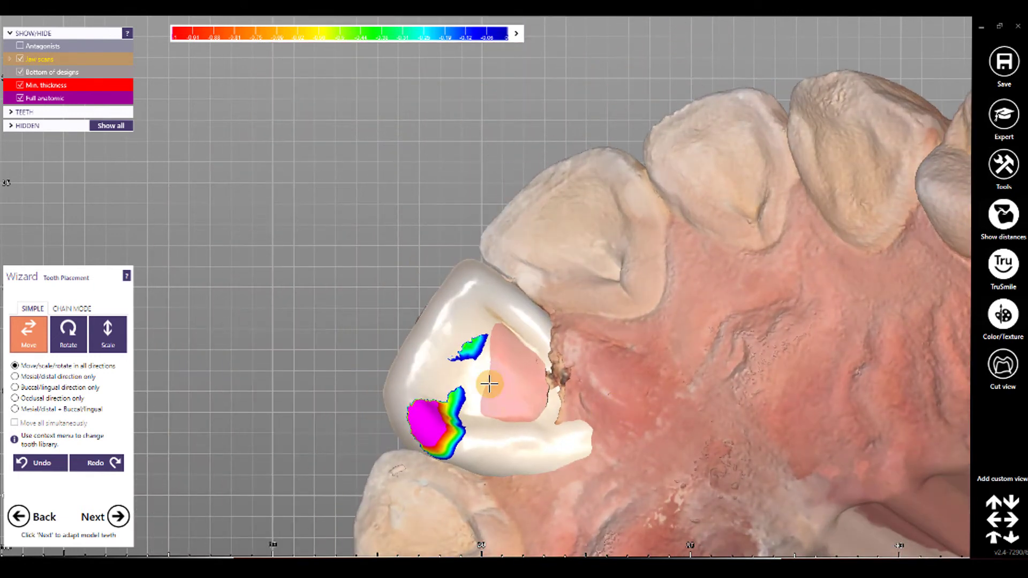
pyautogui.click(117, 527)
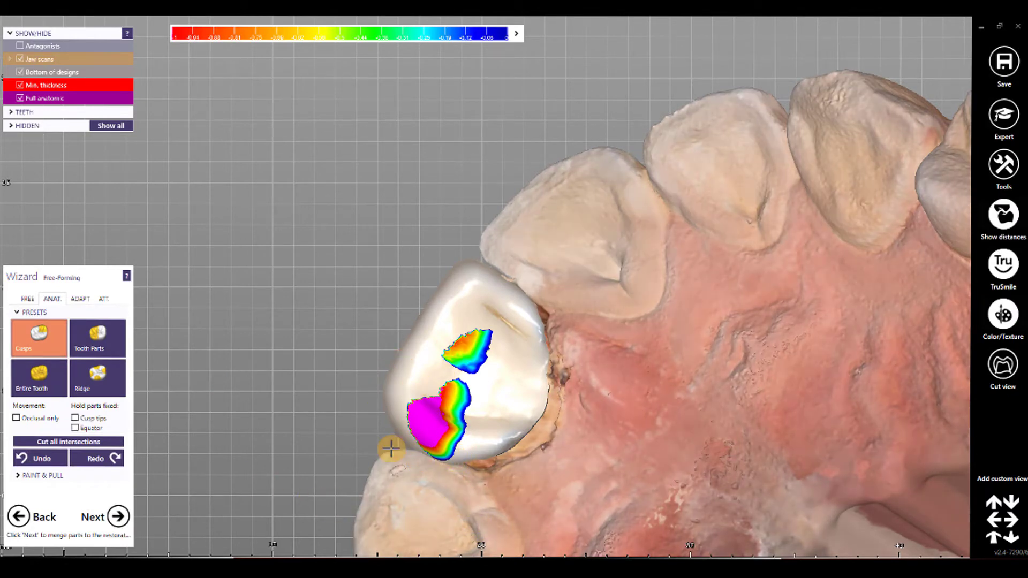
# Reduce the antagonist contact spots on the crown's lingual surface using free-form Add/Remove with a smaller brush
pyautogui.click(28, 298)
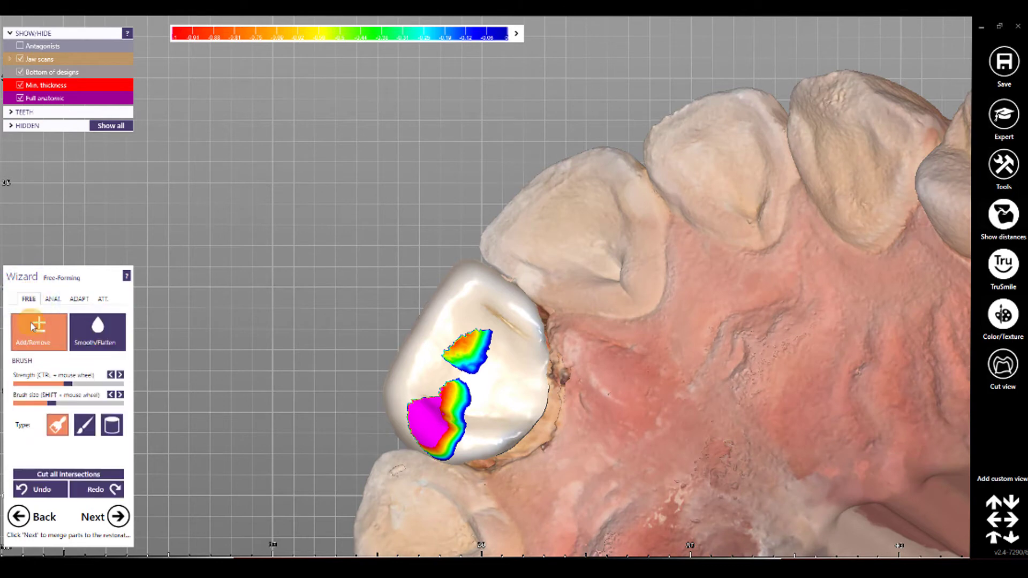
pyautogui.click(91, 345)
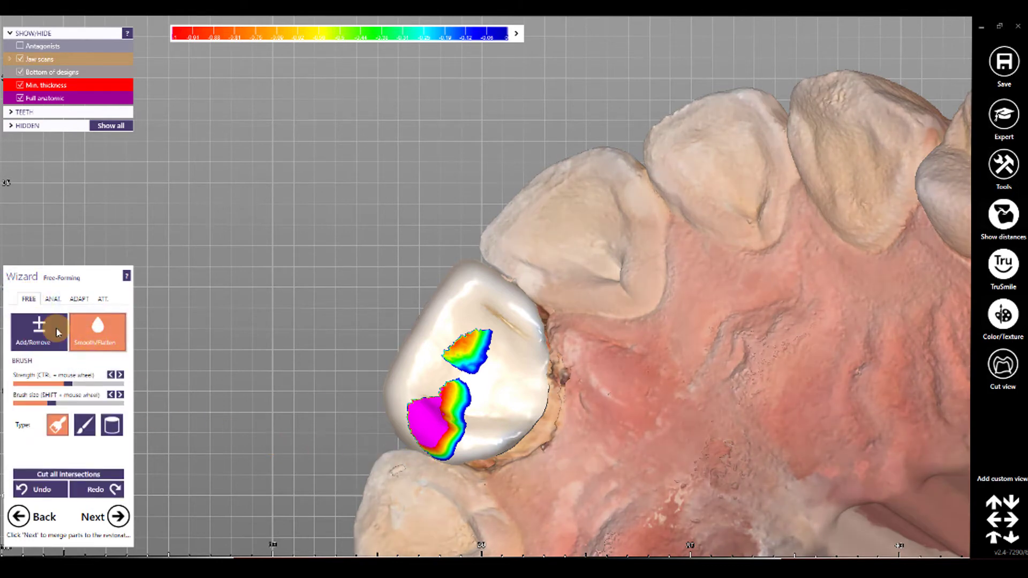
pyautogui.click(52, 332)
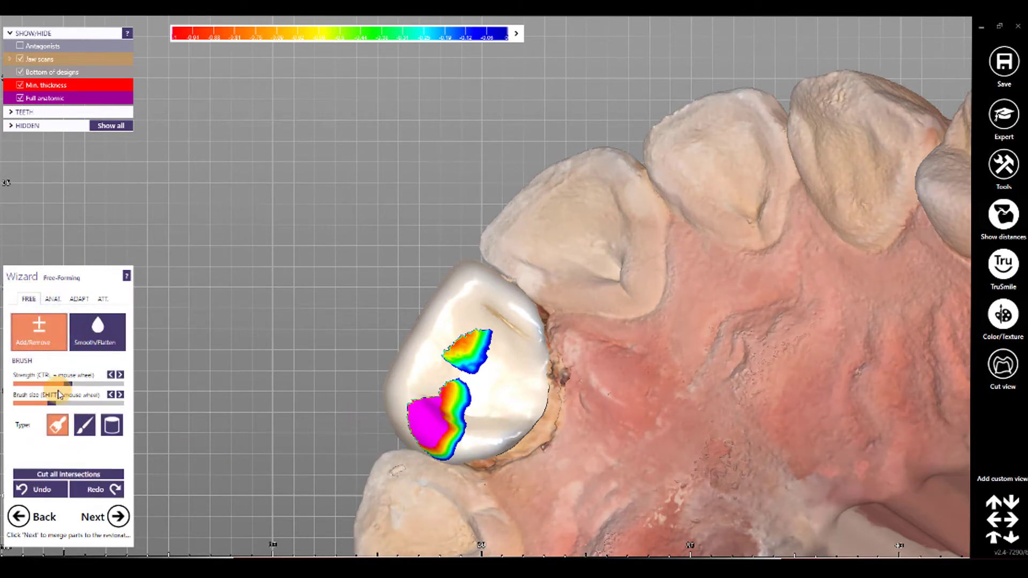
pyautogui.moveTo(52, 404); pyautogui.dragTo(36, 402)
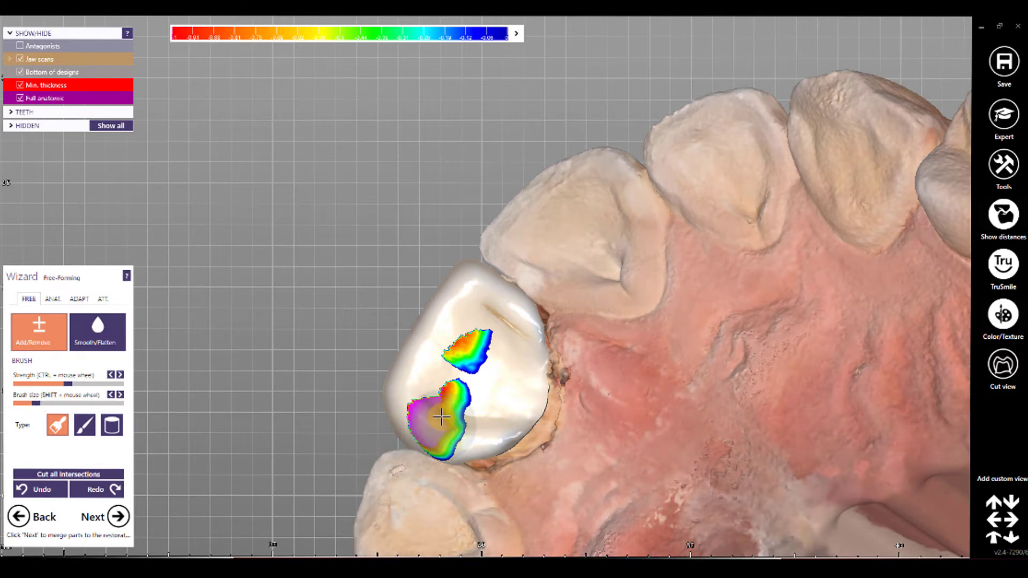
pyautogui.moveTo(425, 410)
pyautogui.mouseDown()
pyautogui.moveTo(465, 455)
pyautogui.moveTo(457, 359)
pyautogui.moveTo(473, 356)
pyautogui.mouseUp()
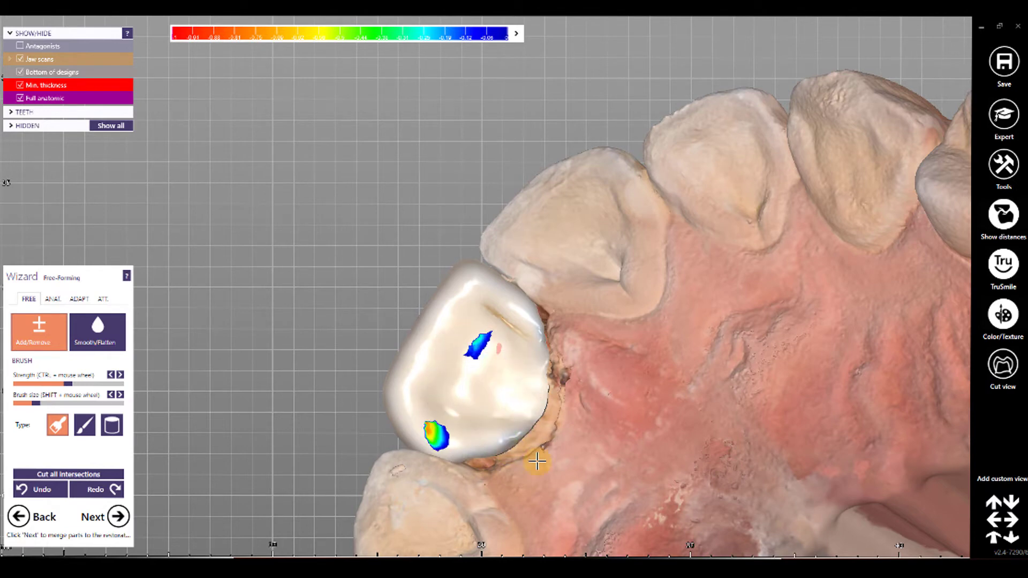
# Hide the jaw scans to isolate the crown, and include adjacents in the displayed intersections
pyautogui.moveTo(539, 461); pyautogui.dragTo(604, 403, button='right')
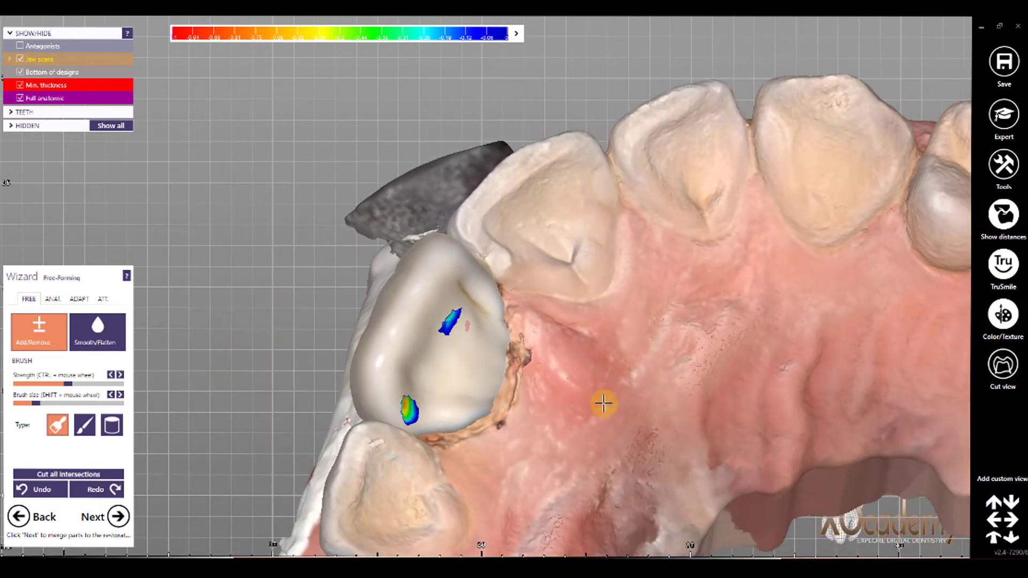
pyautogui.click(20, 58)
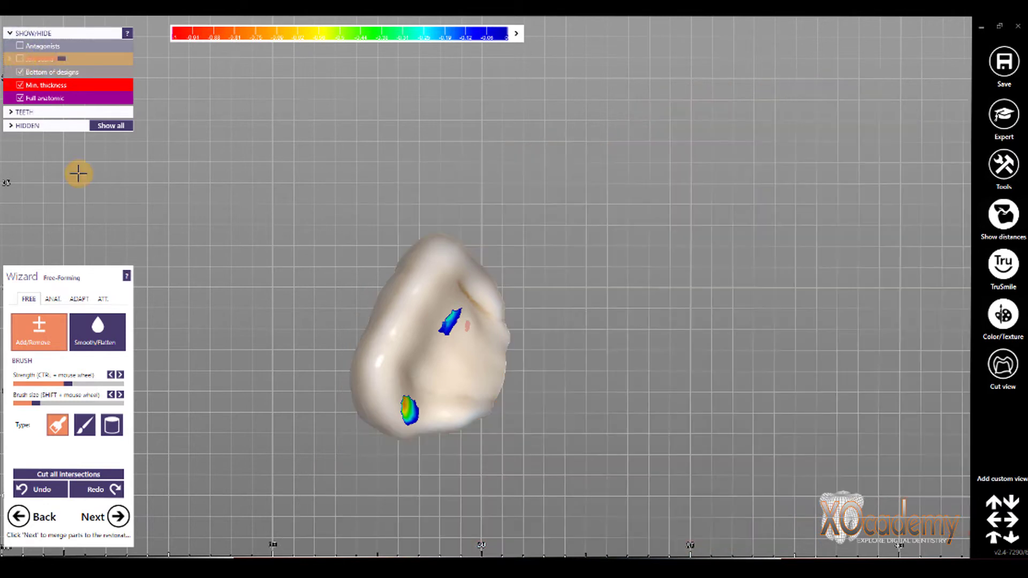
pyautogui.moveTo(345, 423); pyautogui.dragTo(345, 422, button='right')
pyautogui.moveTo(425, 340)
pyautogui.mouseDown()
pyautogui.moveTo(407, 379)
pyautogui.moveTo(410, 406)
pyautogui.mouseUp()
pyautogui.moveTo(575, 316); pyautogui.dragTo(576, 314, button='right')
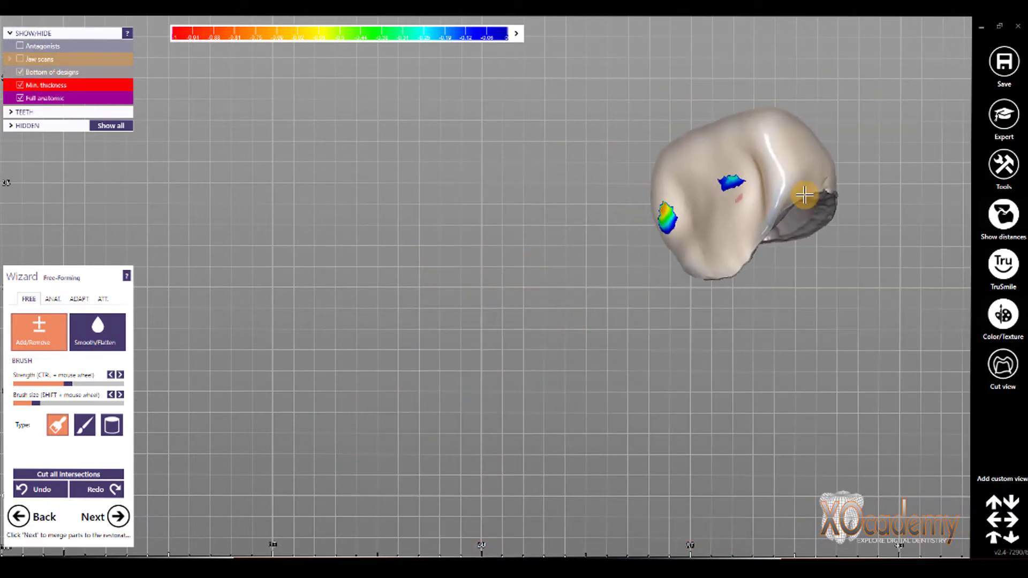
pyautogui.moveTo(794, 148); pyautogui.dragTo(808, 181)
pyautogui.middleClick(774, 171)
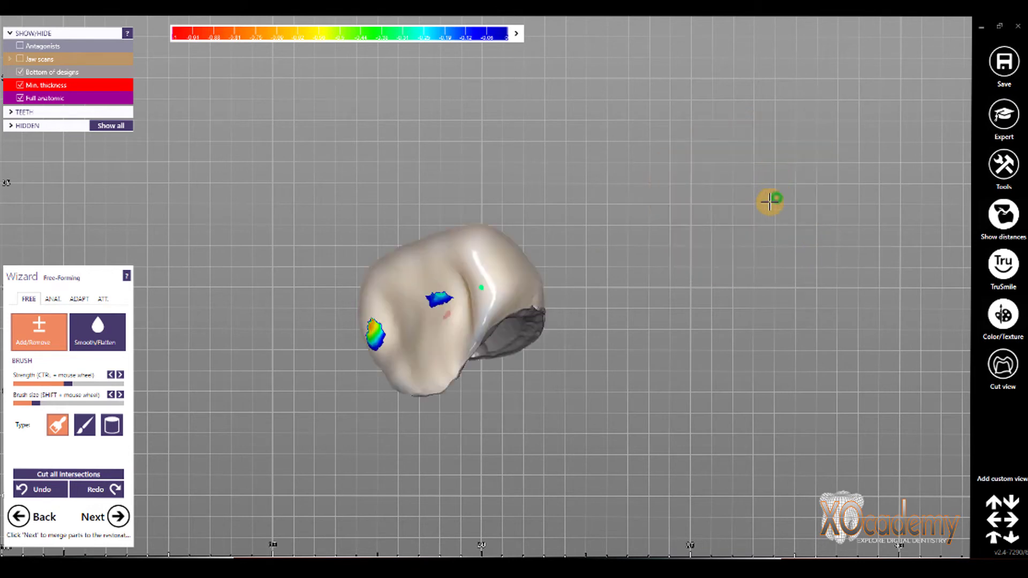
pyautogui.moveTo(770, 202); pyautogui.dragTo(771, 201, button='right')
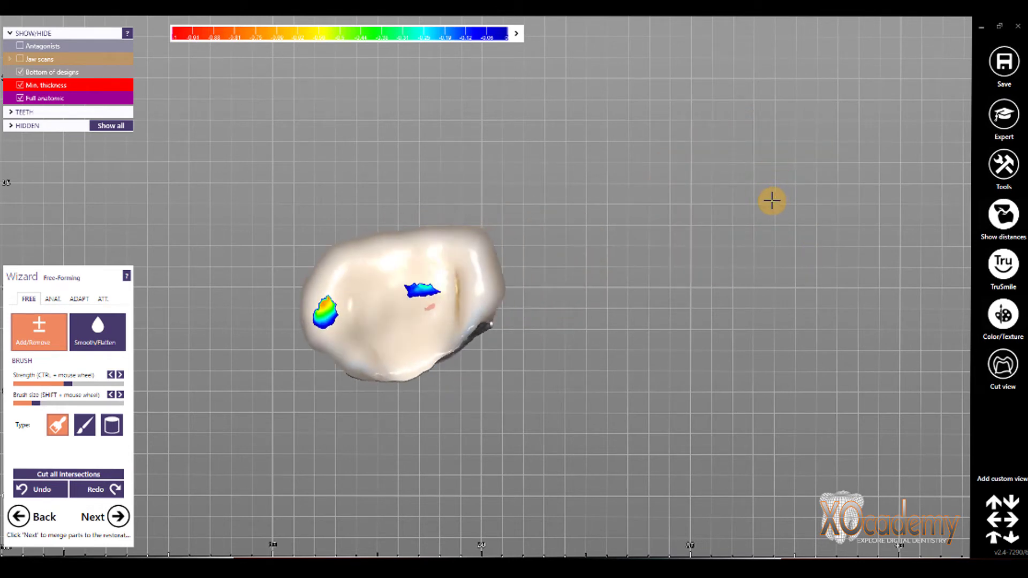
pyautogui.moveTo(292, 296); pyautogui.dragTo(304, 299, button='right')
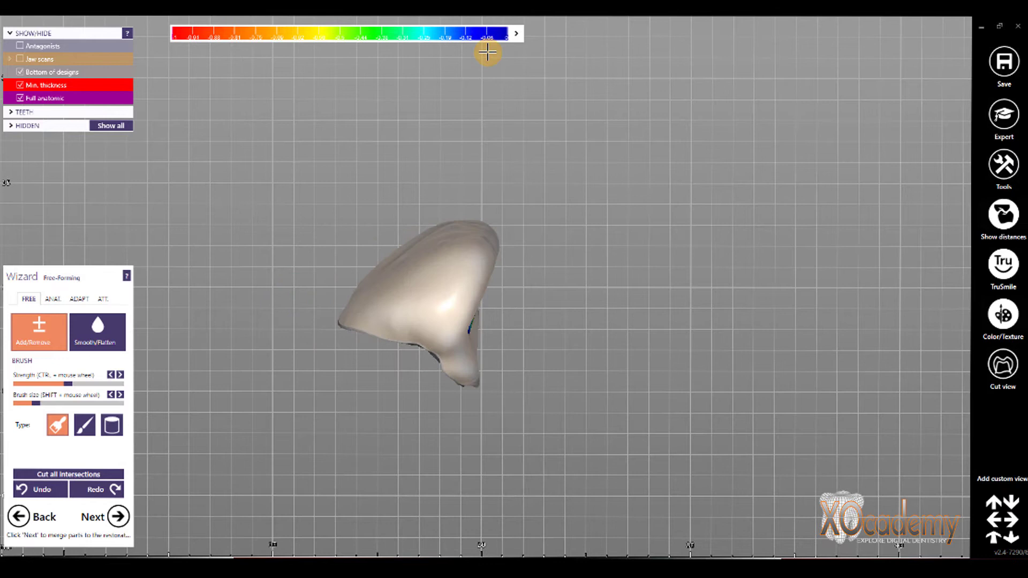
pyautogui.click(517, 36)
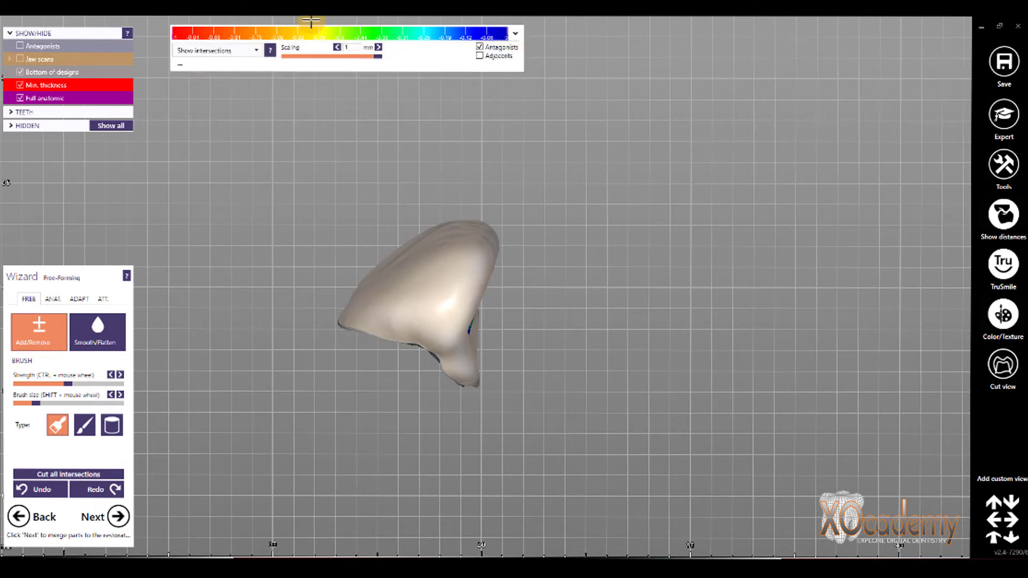
pyautogui.click(480, 55)
pyautogui.moveTo(634, 266); pyautogui.dragTo(625, 268, button='right')
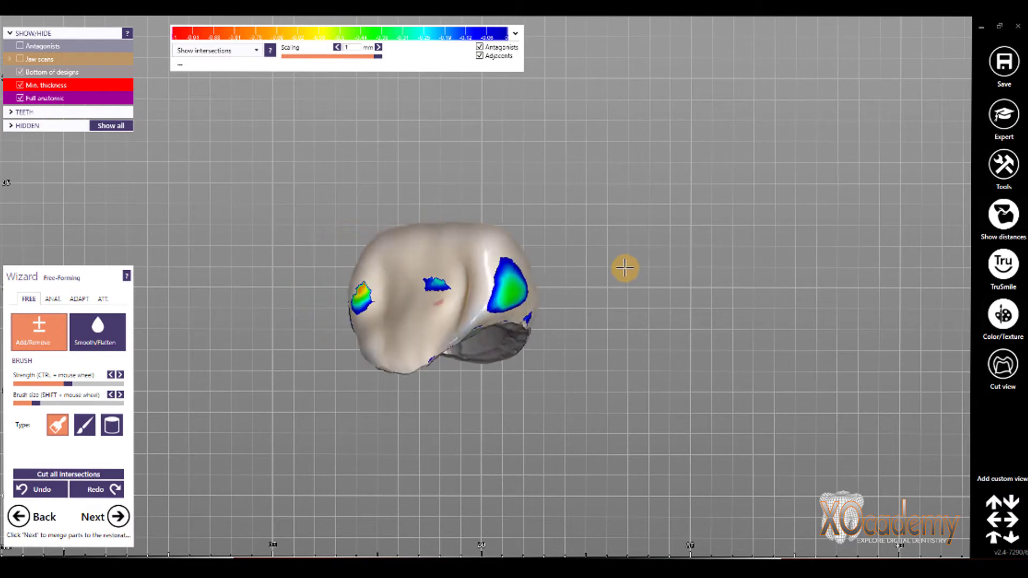
# Smooth the mesial, distal and lingual contact areas of the crown with Smooth/Flatten to lighten the intersections, and collapse the distance settings
pyautogui.click(98, 332)
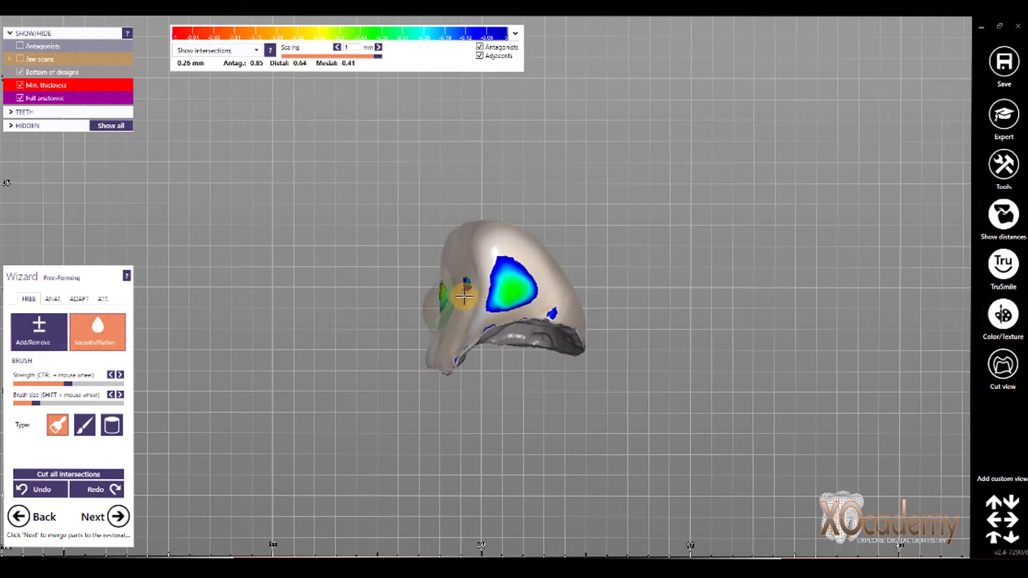
pyautogui.moveTo(463, 296)
pyautogui.mouseDown()
pyautogui.moveTo(525, 282)
pyautogui.moveTo(508, 270)
pyautogui.moveTo(491, 317)
pyautogui.moveTo(538, 306)
pyautogui.mouseUp()
pyautogui.moveTo(315, 336)
pyautogui.mouseDown(button='right')
pyautogui.moveTo(328, 271)
pyautogui.moveTo(184, 344)
pyautogui.moveTo(214, 349)
pyautogui.mouseUp(button='right')
pyautogui.moveTo(364, 293)
pyautogui.mouseDown()
pyautogui.moveTo(406, 281)
pyautogui.moveTo(340, 294)
pyautogui.moveTo(402, 271)
pyautogui.moveTo(338, 275)
pyautogui.moveTo(471, 294)
pyautogui.mouseUp()
pyautogui.moveTo(470, 294)
pyautogui.mouseDown(button='right')
pyautogui.moveTo(546, 294)
pyautogui.moveTo(432, 298)
pyautogui.mouseUp(button='right')
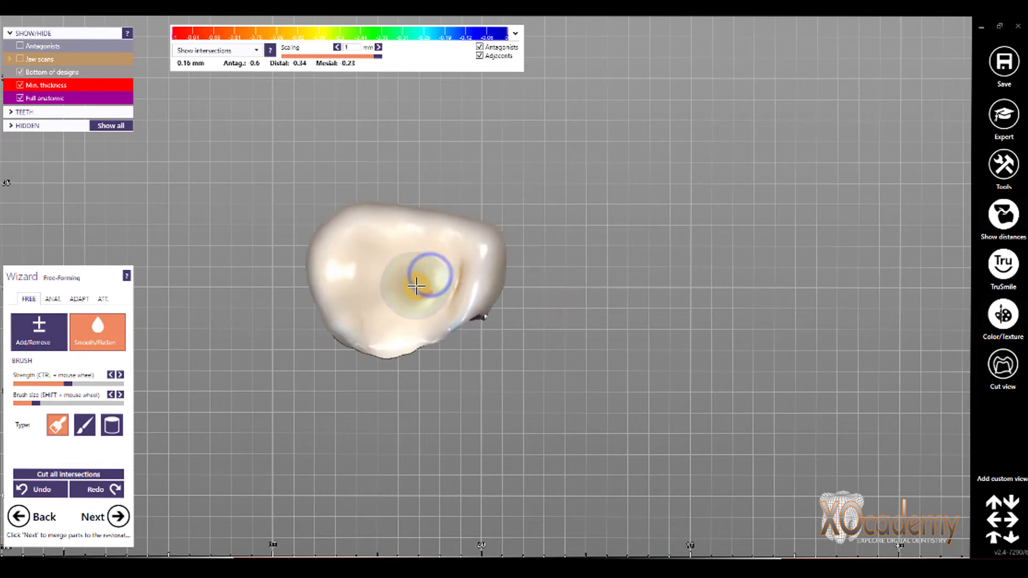
pyautogui.moveTo(416, 286); pyautogui.dragTo(335, 280)
pyautogui.moveTo(571, 303); pyautogui.dragTo(471, 299, button='right')
pyautogui.moveTo(546, 296); pyautogui.dragTo(515, 293)
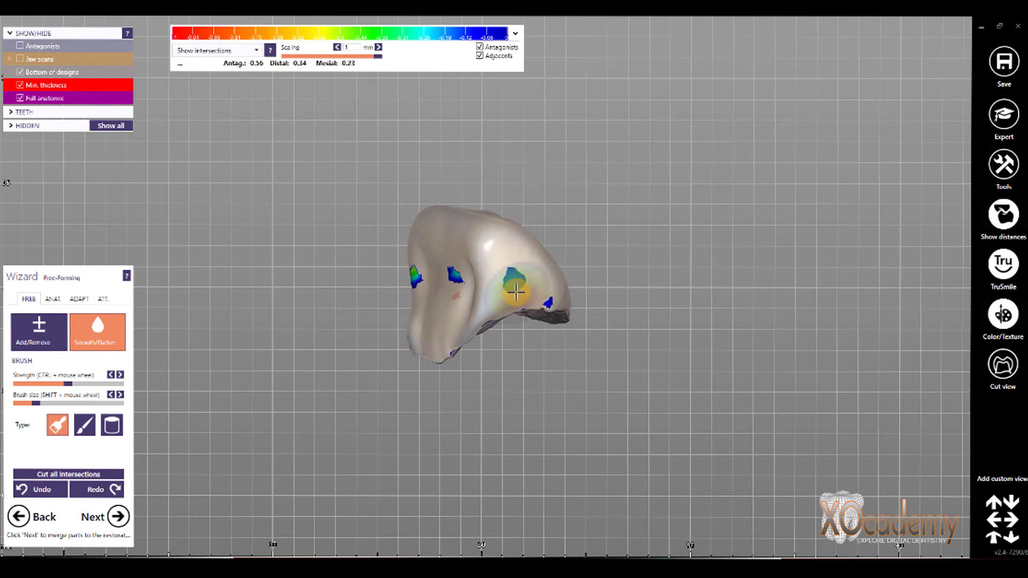
pyautogui.click(514, 35)
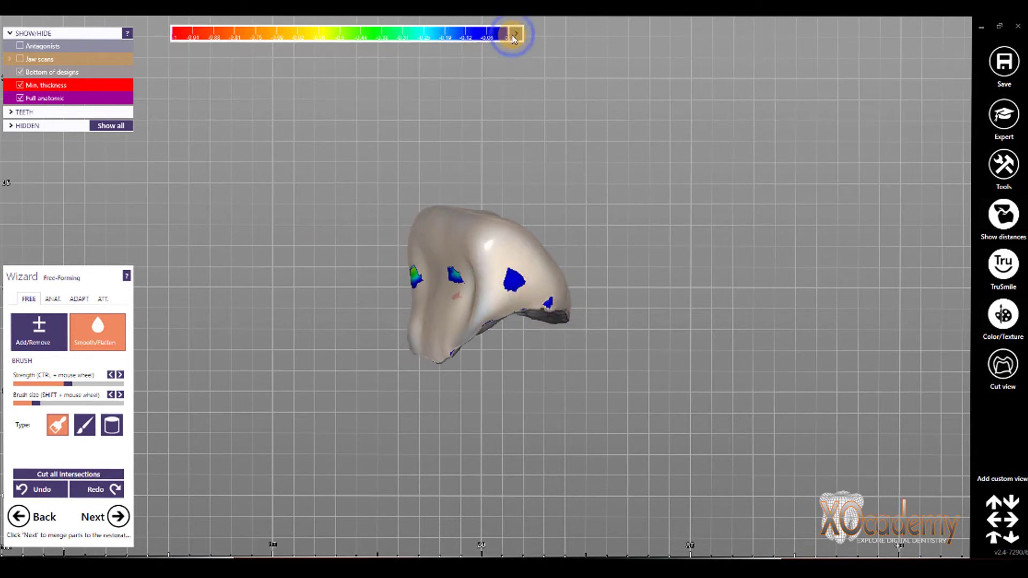
pyautogui.moveTo(356, 195); pyautogui.dragTo(374, 222, button='right')
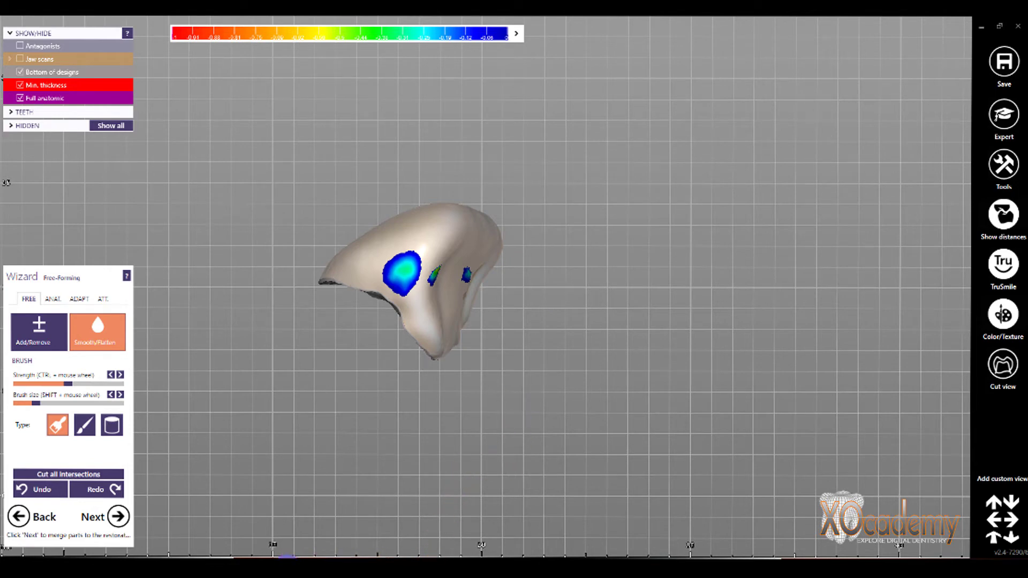
# Switch to File Explorer and browse to the exocad folder inside Dropbox on the System (C:) drive
pyautogui.click(287, 566)
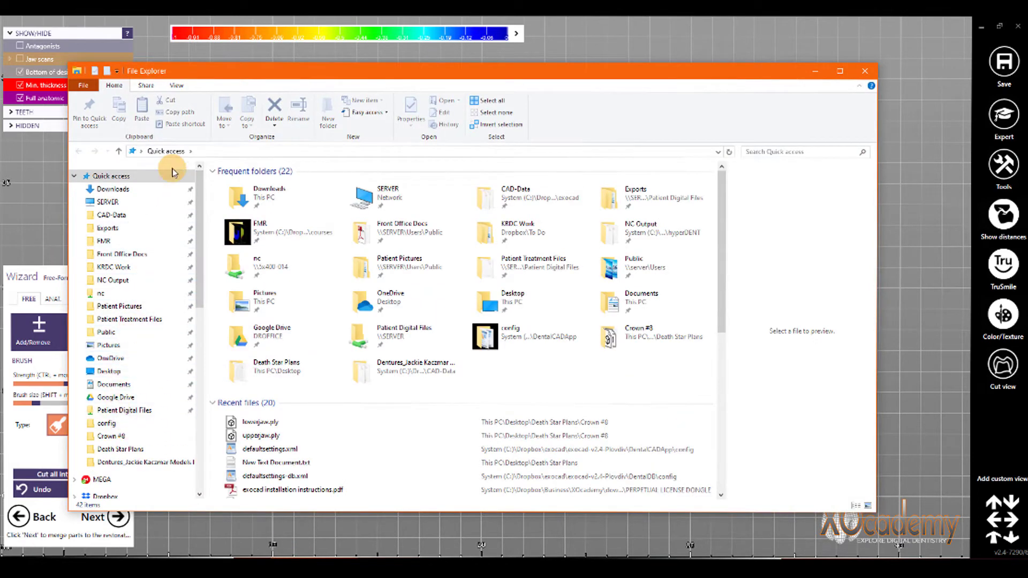
pyautogui.scroll(-2, 131, 350)
pyautogui.scroll(-7, 134, 351)
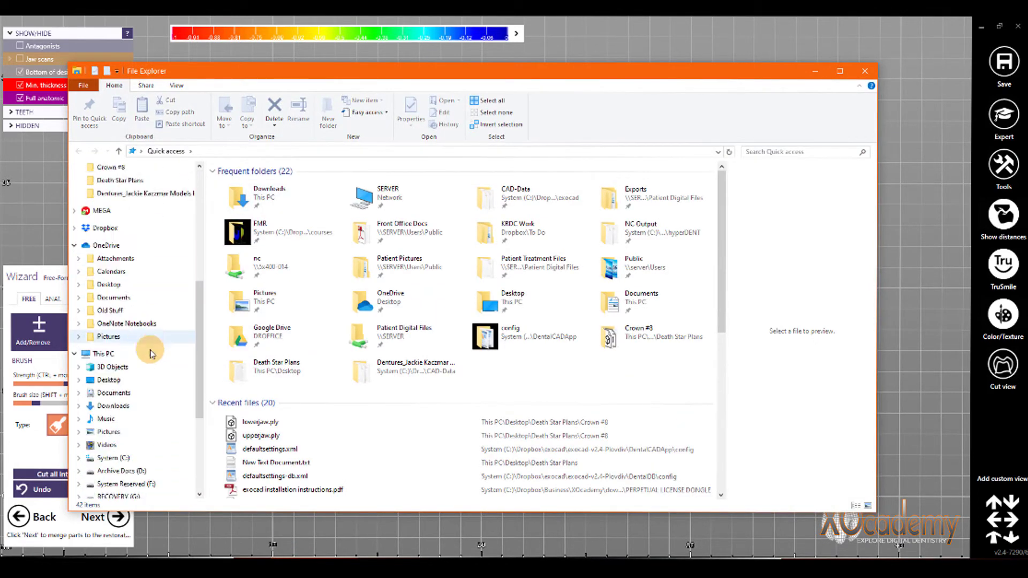
pyautogui.click(119, 446)
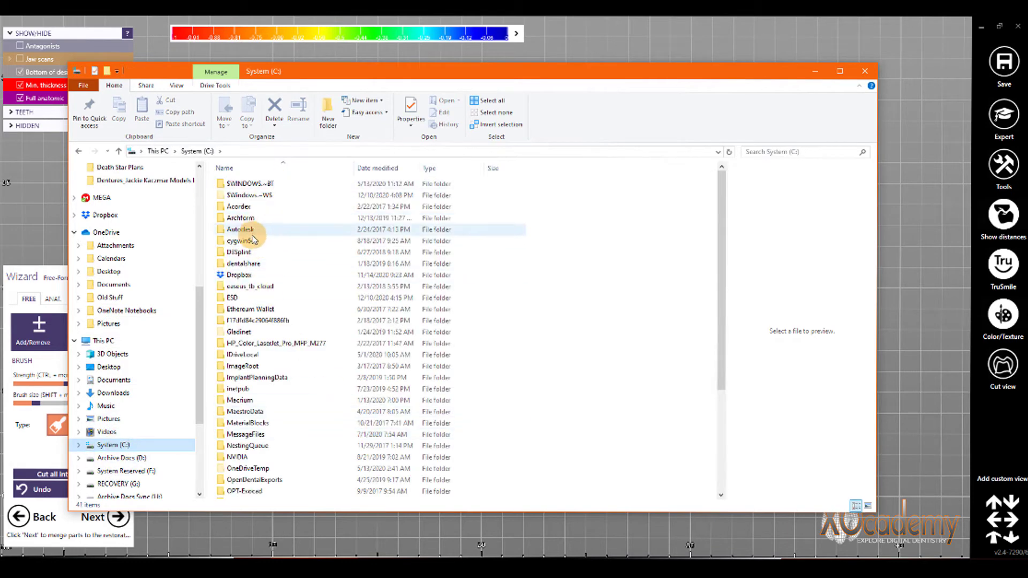
pyautogui.click(239, 275)
pyautogui.doubleClick(239, 275)
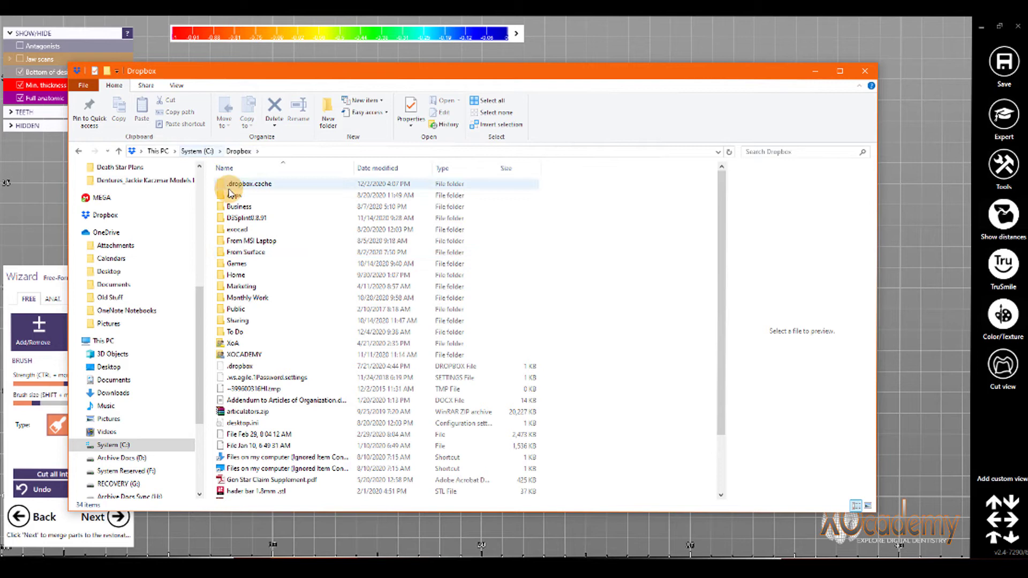
pyautogui.click(246, 231)
pyautogui.doubleClick(246, 231)
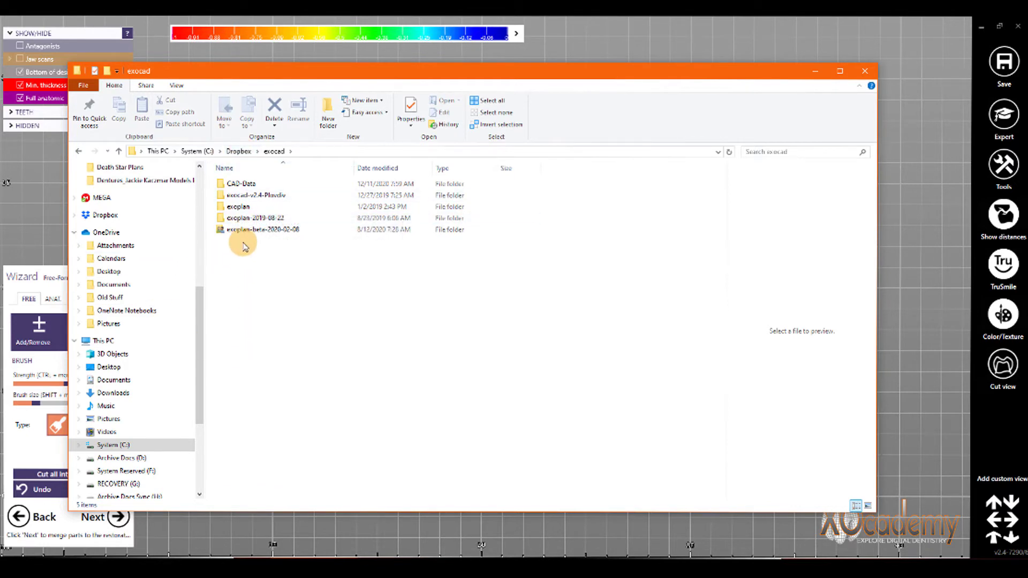
# Open the config folder of DentalCADApp inside the exocad-v2.4-Plovdiv folder
pyautogui.doubleClick(256, 195)
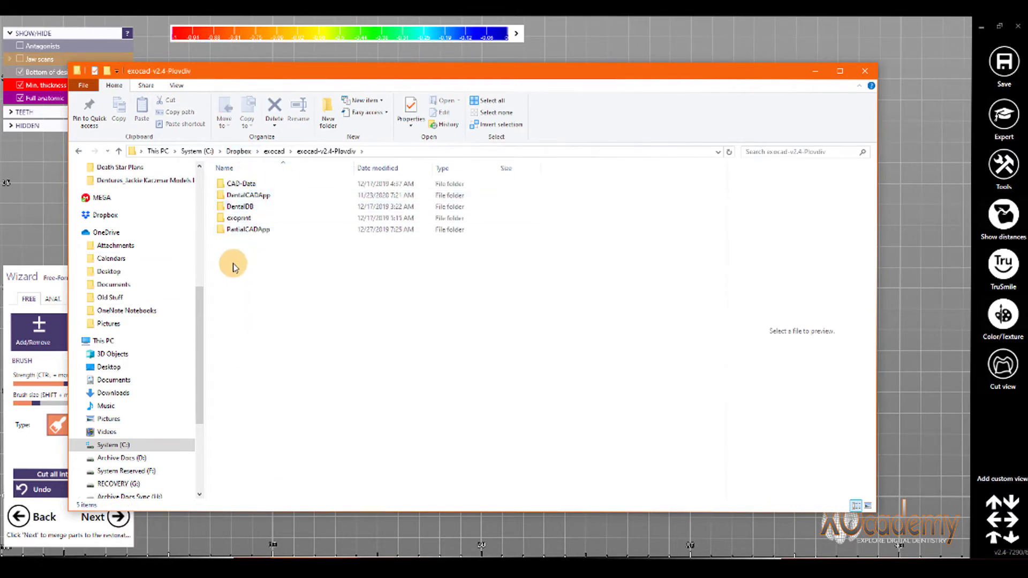
pyautogui.doubleClick(256, 195)
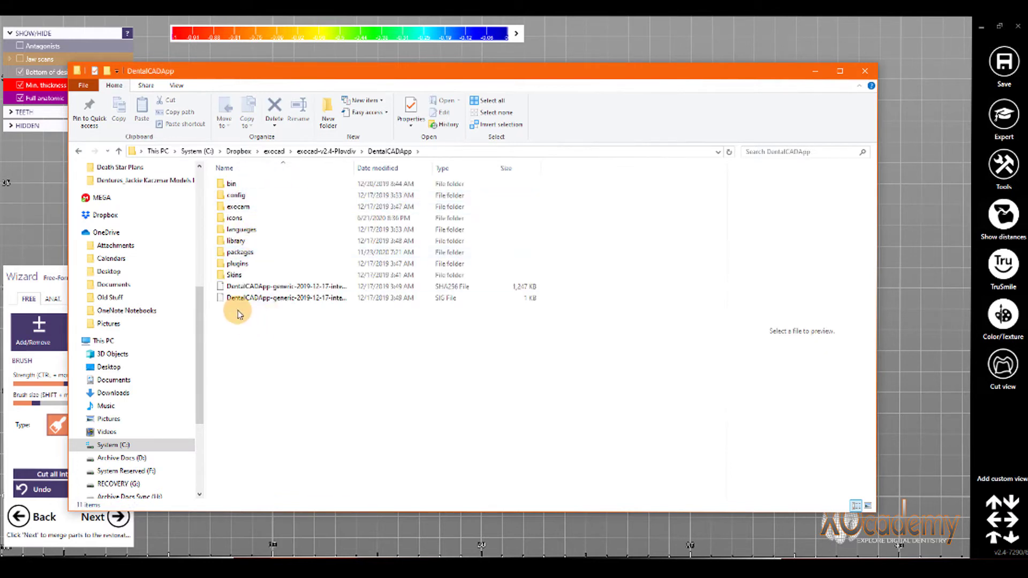
pyautogui.click(248, 197)
pyautogui.doubleClick(249, 197)
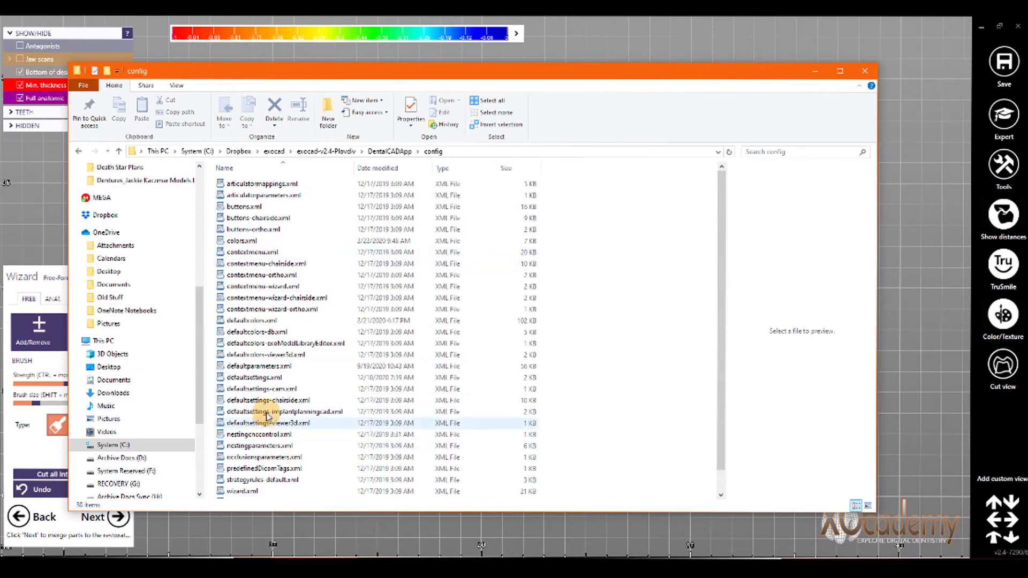
# Open defaultsettings.xml in WordPad, and close the File Explorer window so the settings text and the prepared notes are accessible
pyautogui.click(282, 380)
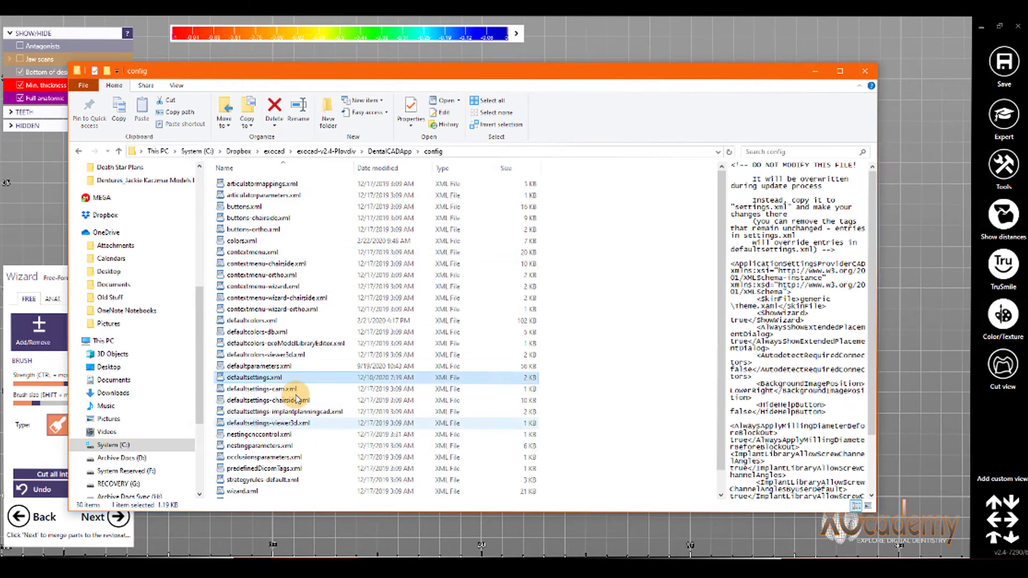
pyautogui.doubleClick(308, 379)
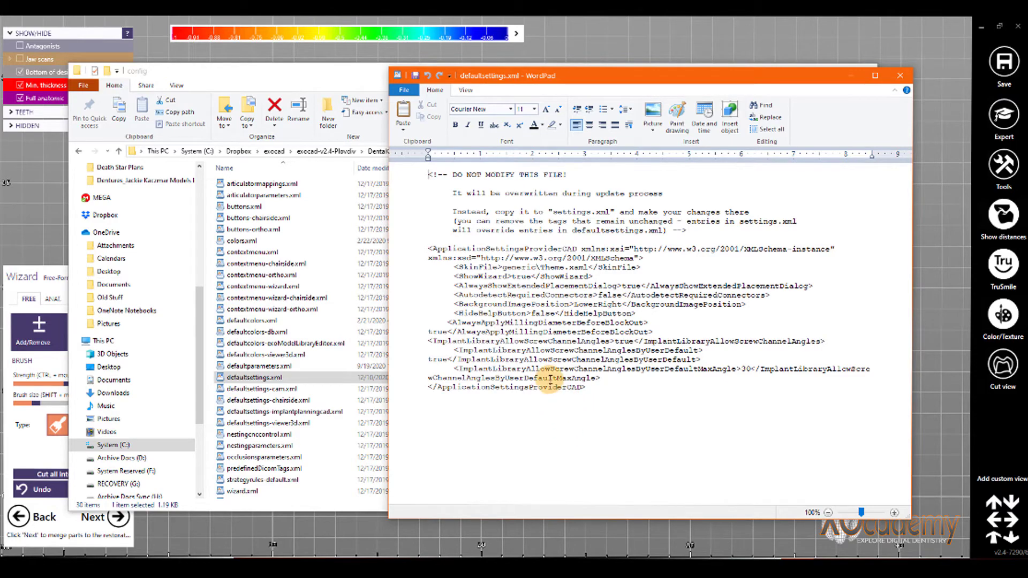
pyautogui.moveTo(582, 79); pyautogui.dragTo(572, 133)
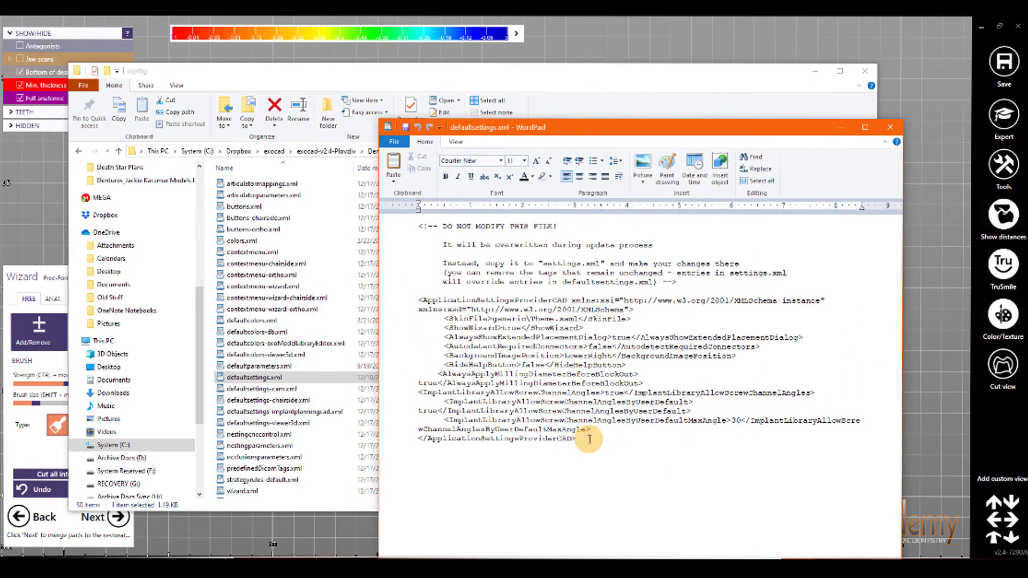
pyautogui.click(317, 568)
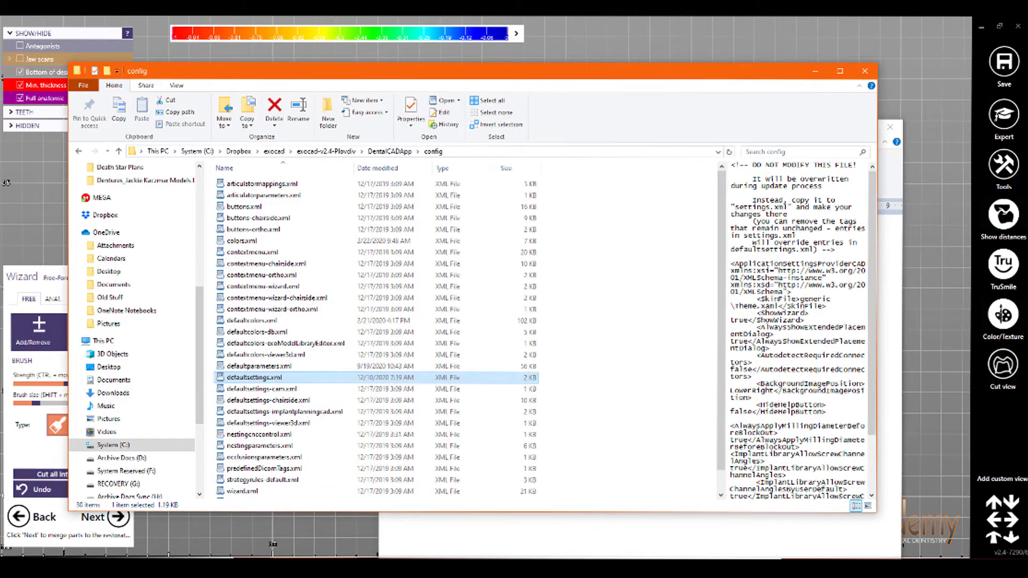
pyautogui.click(317, 567)
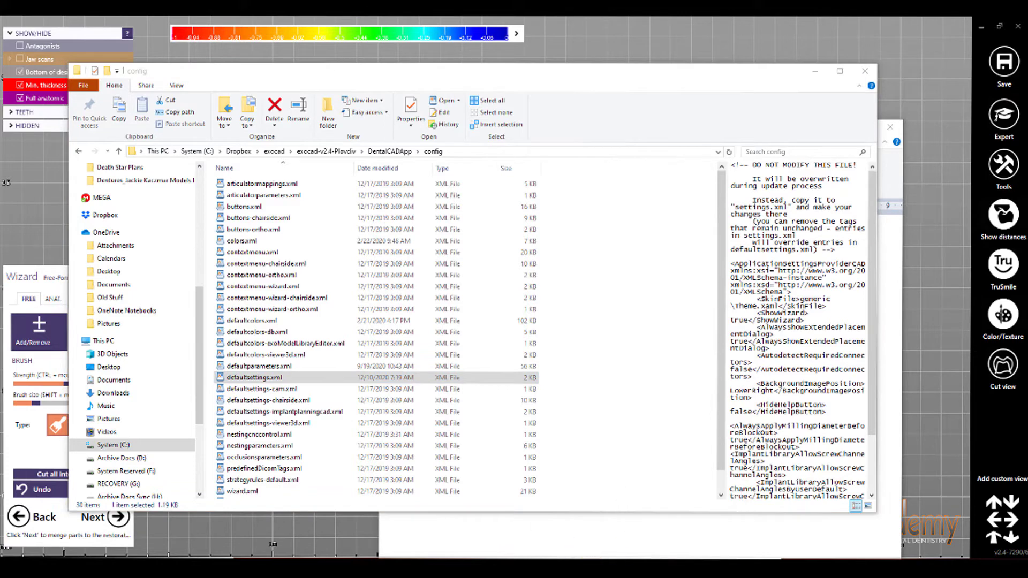
pyautogui.rightClick(315, 567)
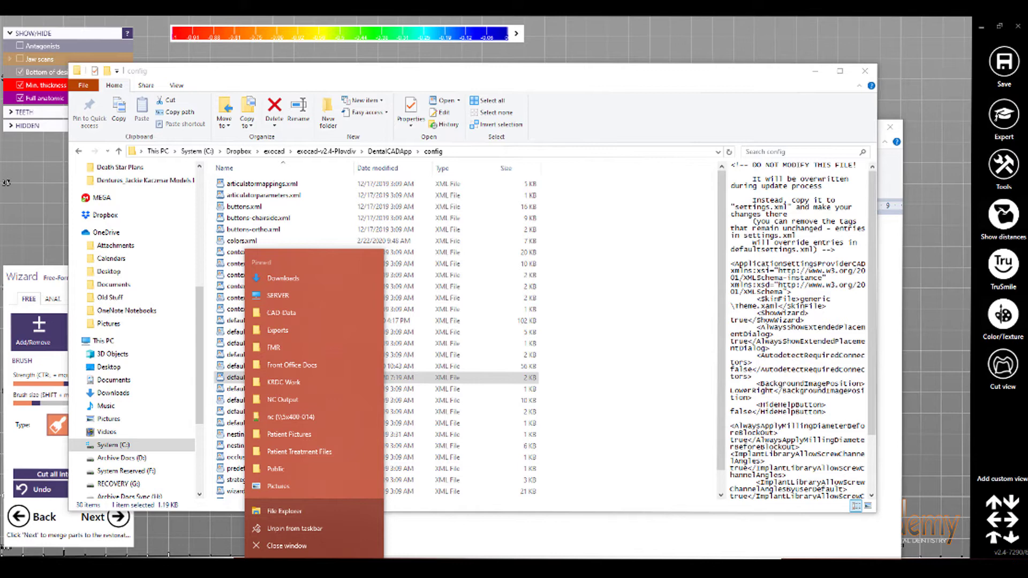
pyautogui.click(287, 546)
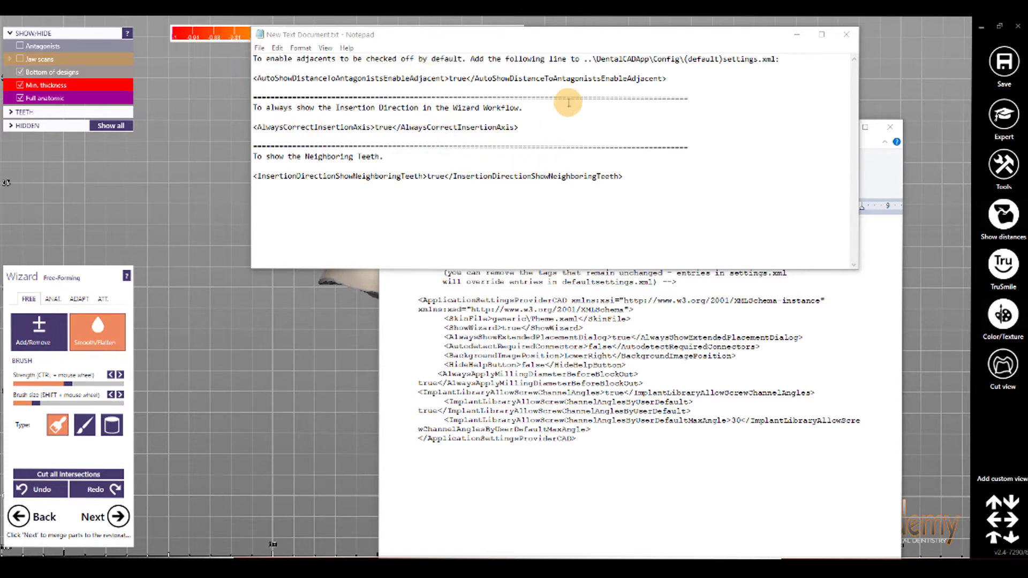
# Copy the AutoShowDistanceToAntagonistsEnableAdjacent true line from the Notepad notes to a new line after the closing ApplicationSettingsProviderCAD tag in defaultsettings.xml
pyautogui.click(667, 79)
pyautogui.moveTo(668, 78); pyautogui.dragTo(256, 79)
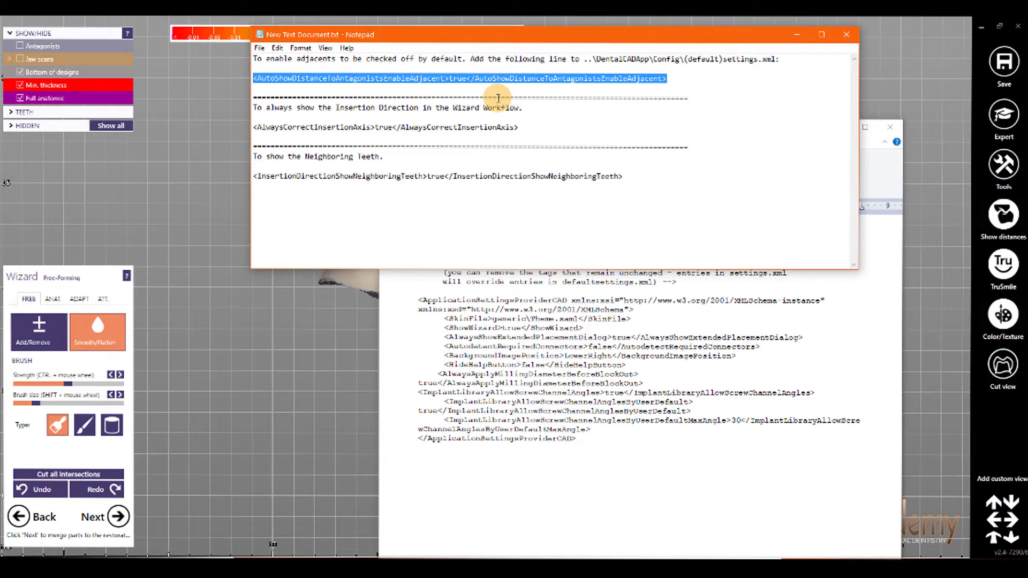
pyautogui.rightClick(460, 76)
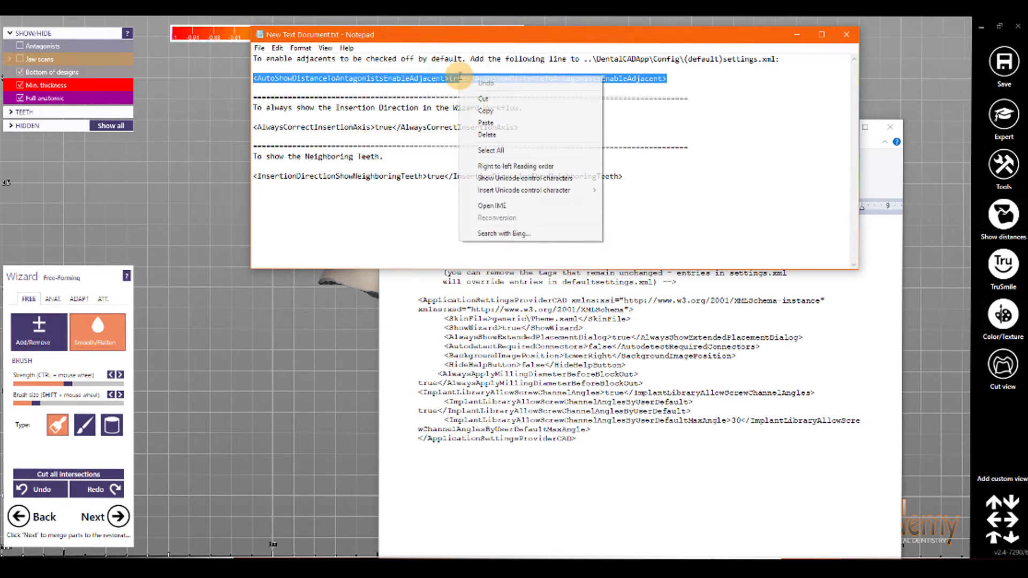
pyautogui.click(476, 112)
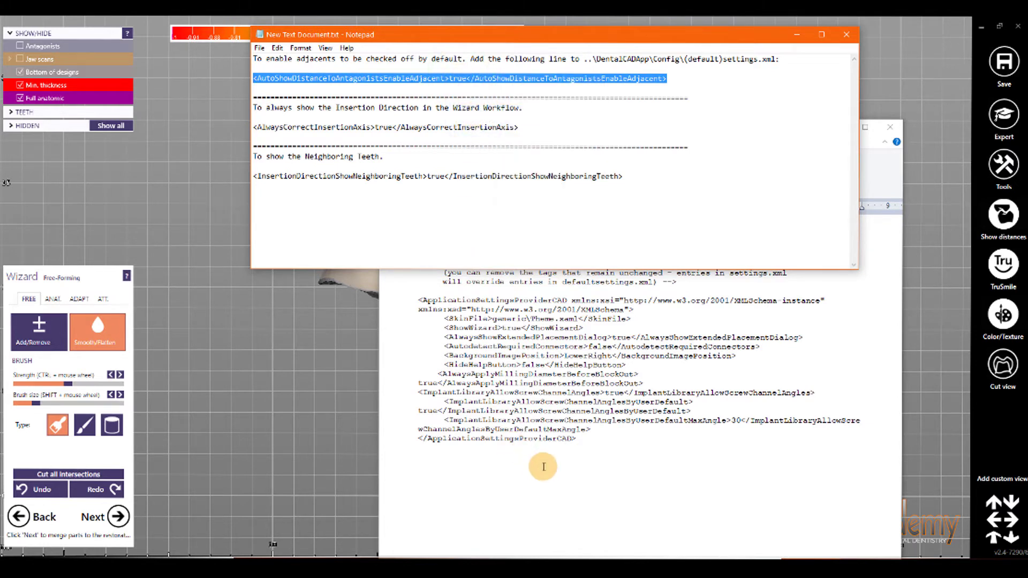
pyautogui.click(576, 454)
pyautogui.hotkey('ctrl', 'v')
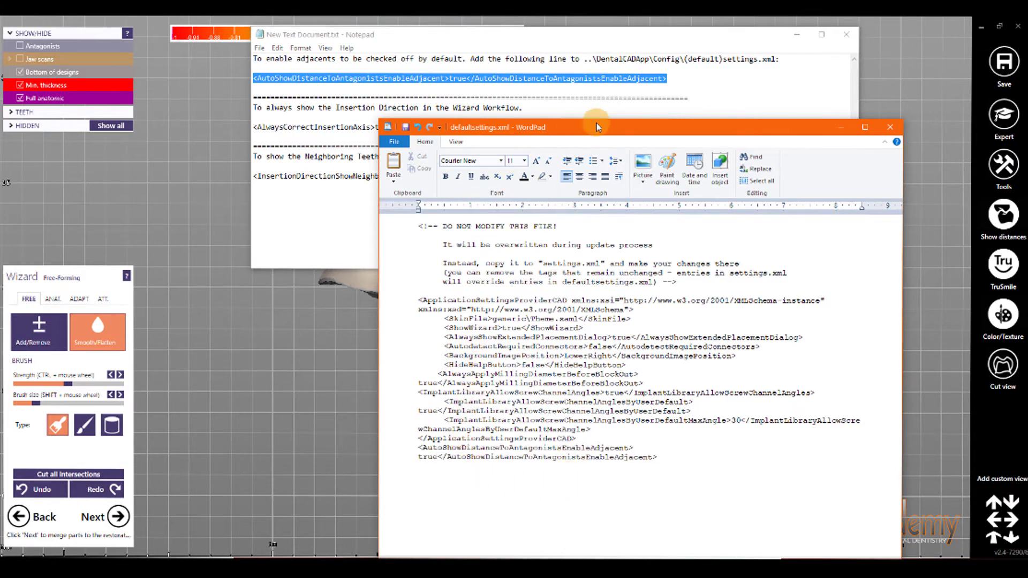
# Copy the AlwaysCorrectInsertionAxis true line from the notes to a new line below the adjacents setting in defaultsettings.xml
pyautogui.click(507, 108)
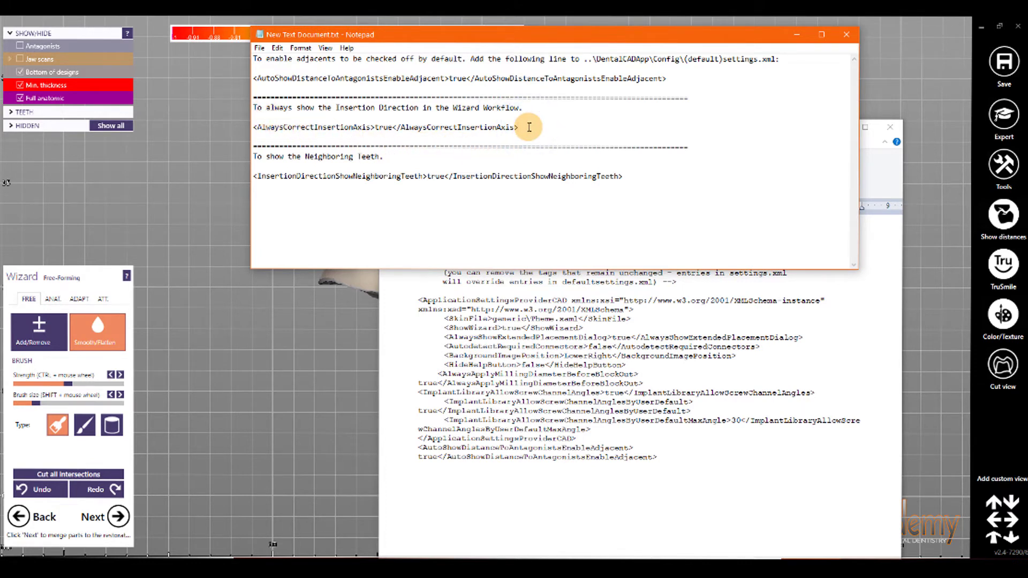
pyautogui.moveTo(528, 127); pyautogui.dragTo(252, 125)
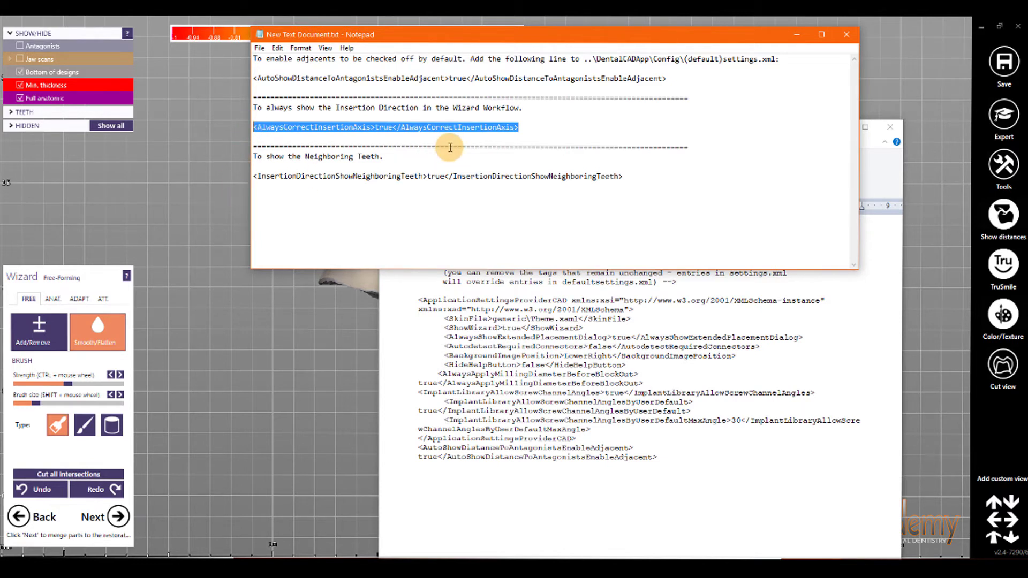
pyautogui.click(682, 459)
pyautogui.press('Return')
pyautogui.hotkey('ctrl', 'v')
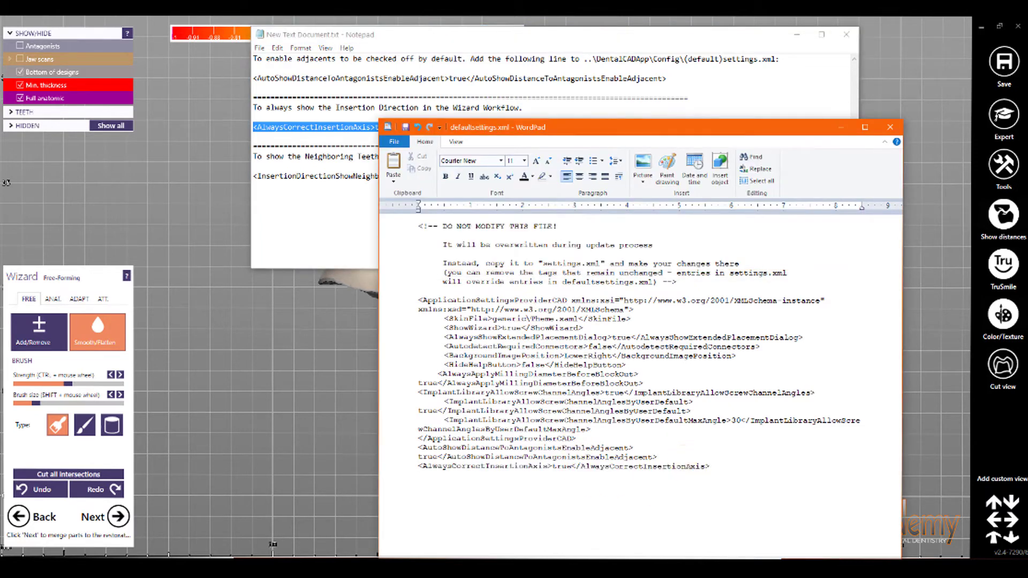
# Copy the InsertionDirectionShowNeighboringTeeth true line from the notes to a new last line in defaultsettings.xml
pyautogui.click(323, 186)
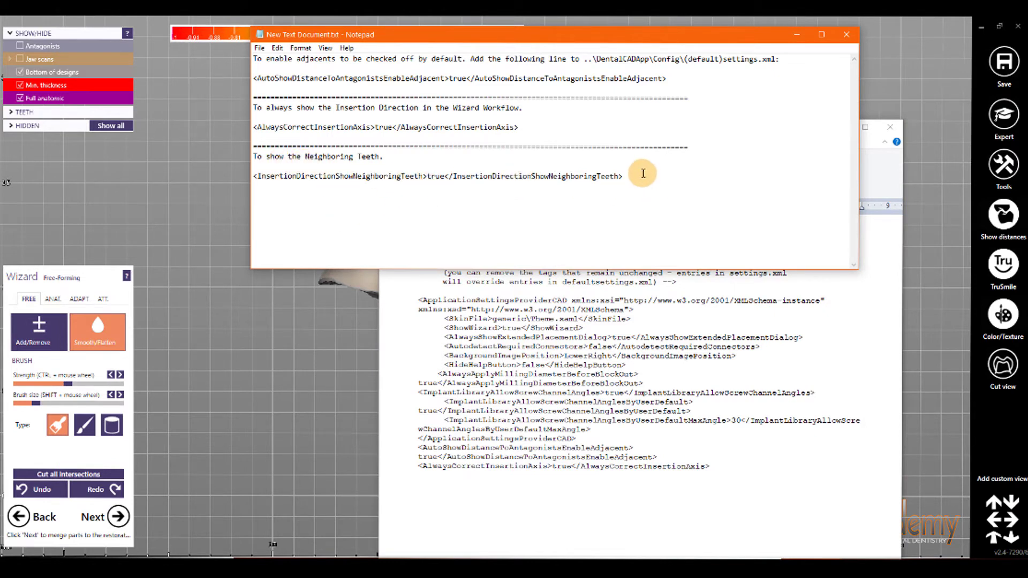
pyautogui.moveTo(643, 173); pyautogui.dragTo(241, 191)
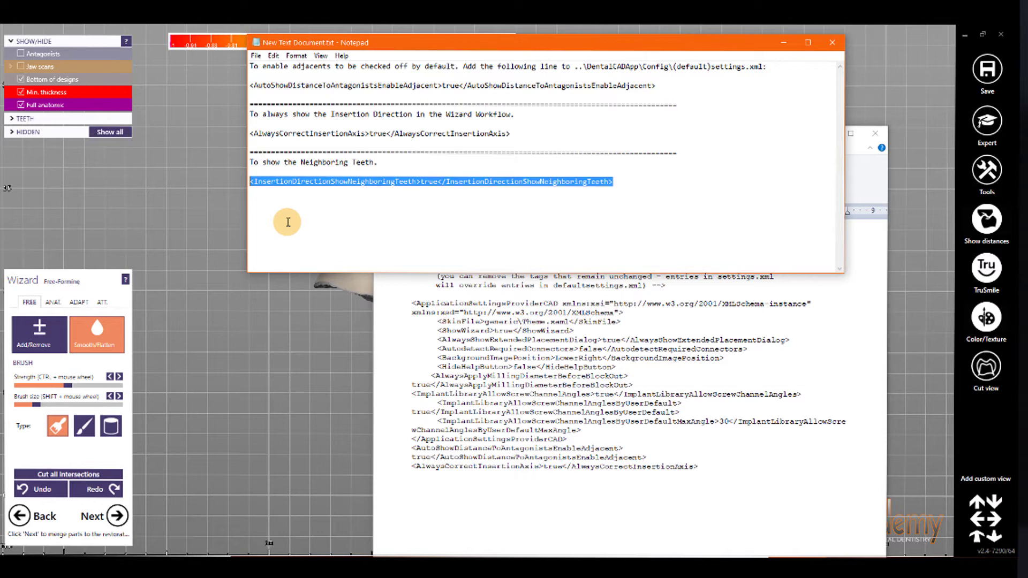
pyautogui.click(726, 476)
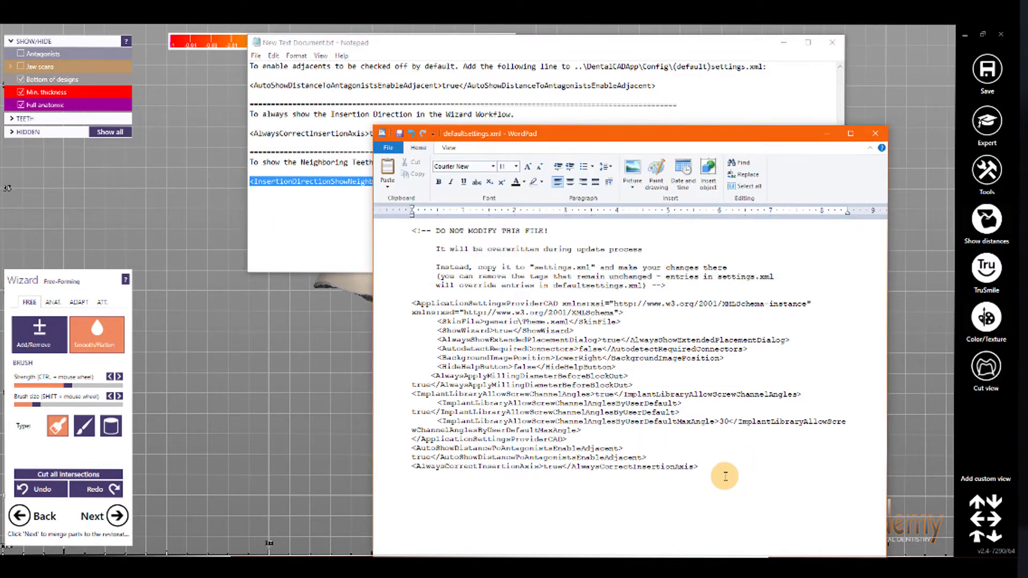
pyautogui.press('Return')
pyautogui.hotkey('ctrl', 'v')
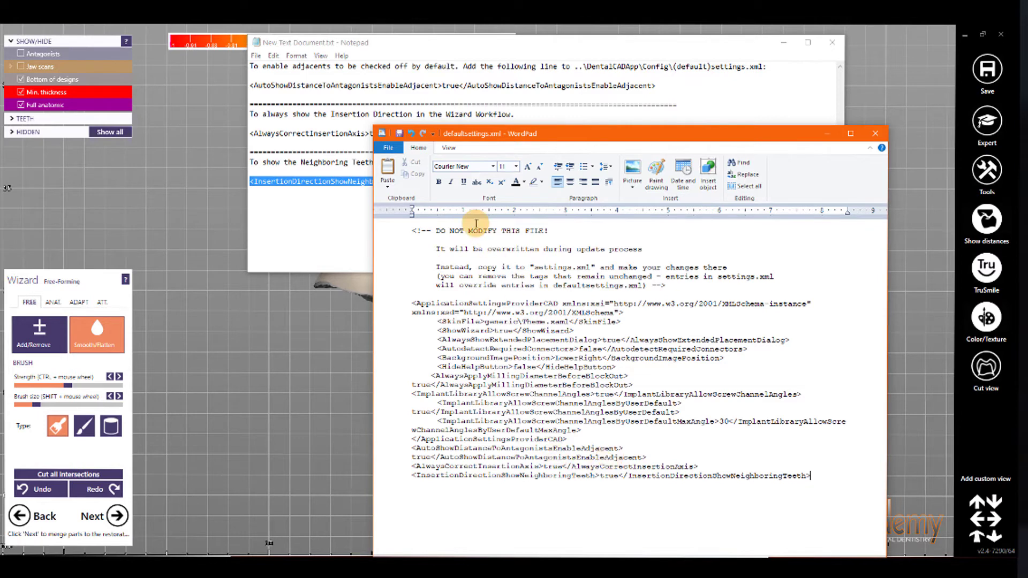
# Save defaultsettings.xml, and close both WordPad and the Notepad notes
pyautogui.click(400, 134)
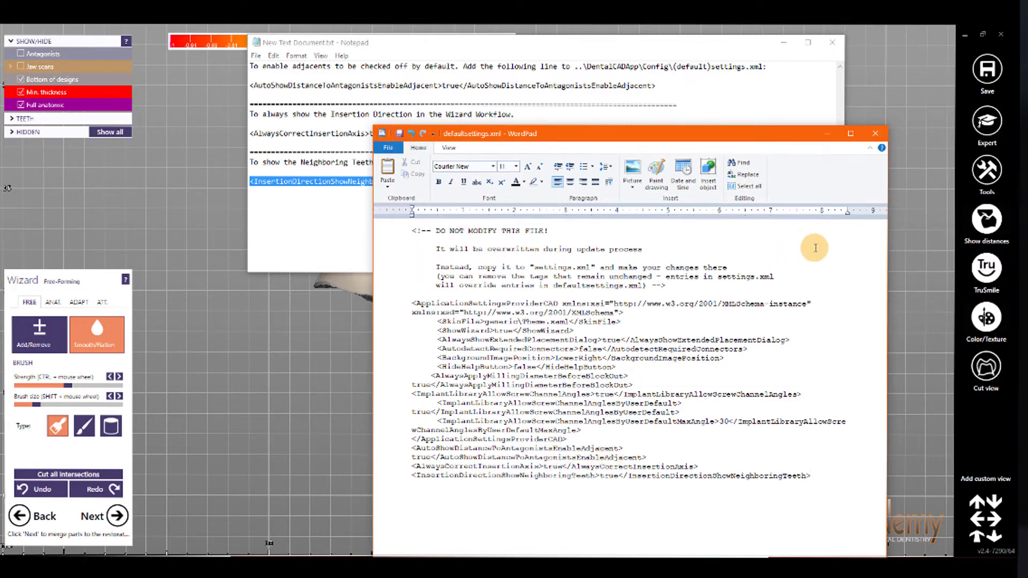
pyautogui.click(875, 133)
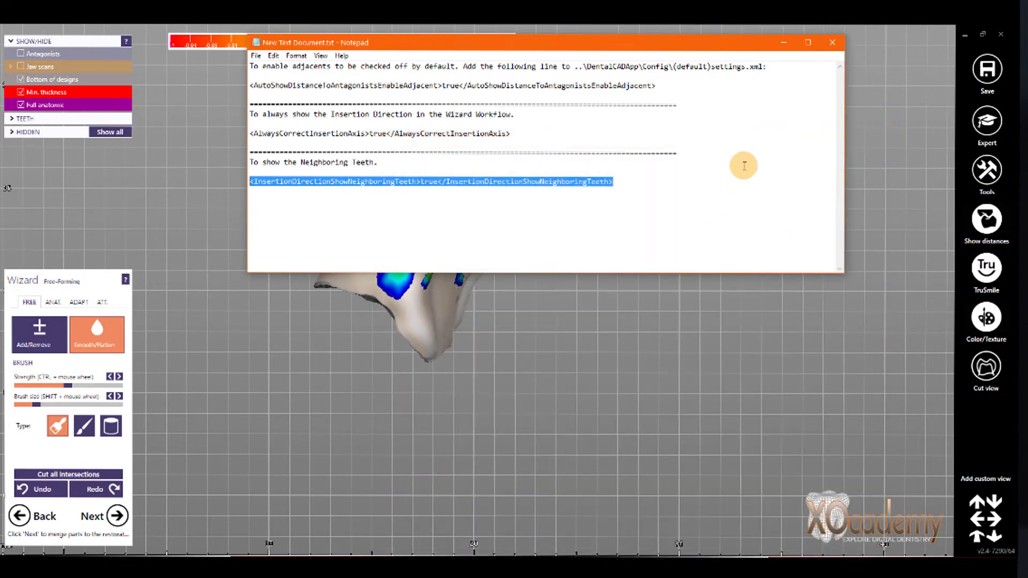
pyautogui.click(832, 43)
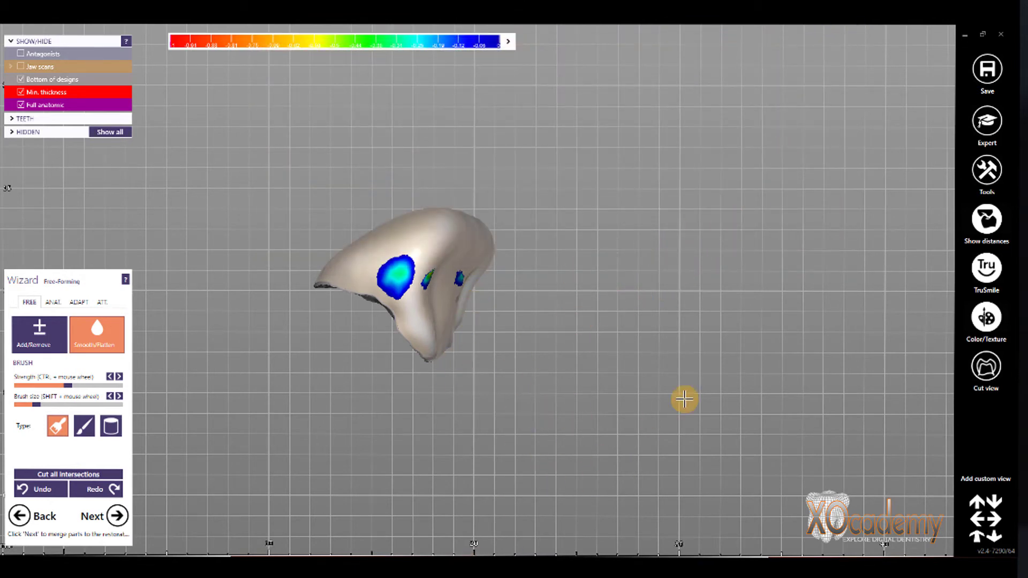
# Close the CAD window without saving the current scene
pyautogui.click(1001, 33)
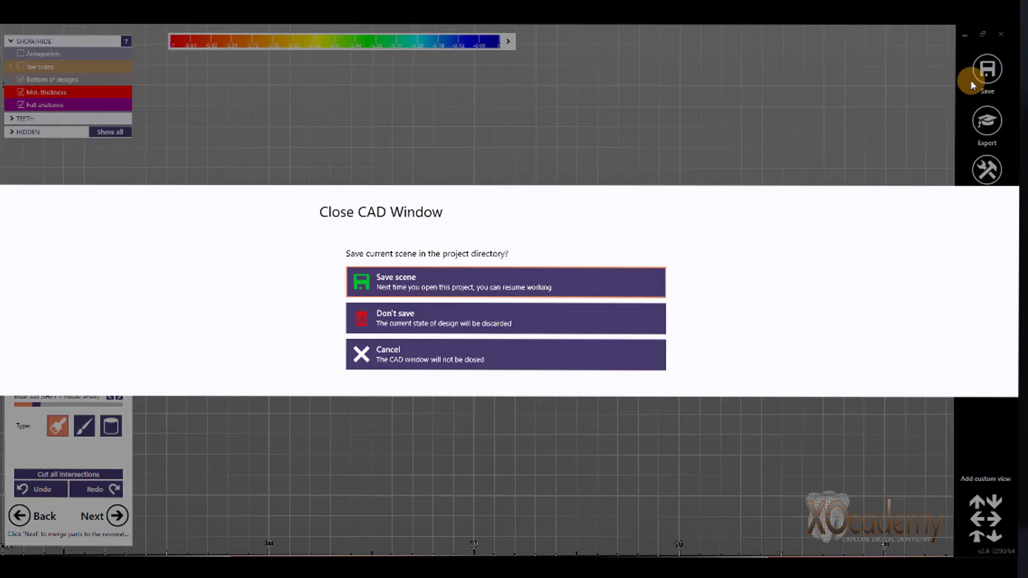
pyautogui.click(407, 325)
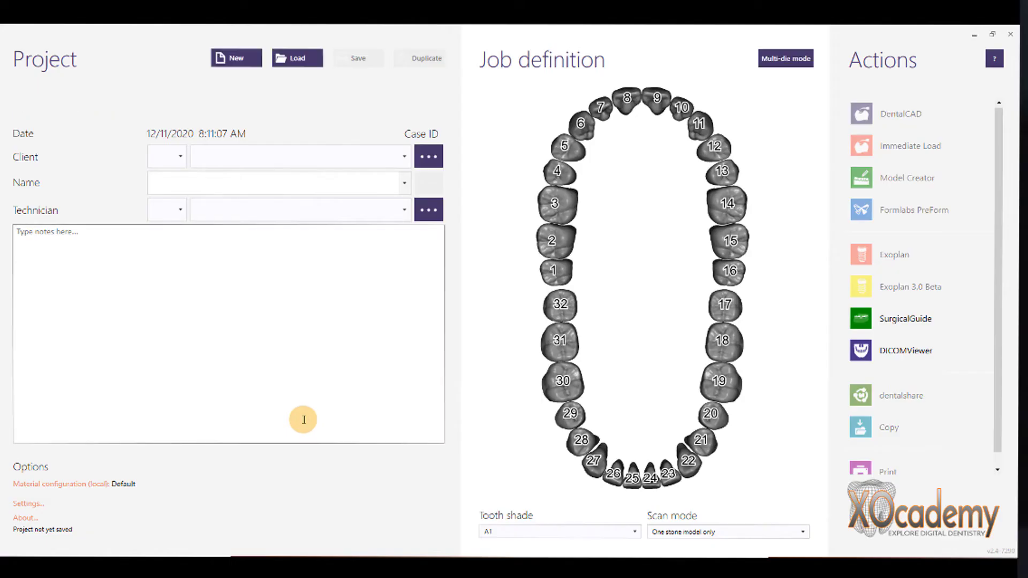
# Set the new project's client to XOcademy, and find the existing test patient "Setting,Testing" by searching for "sett"
pyautogui.click(180, 156)
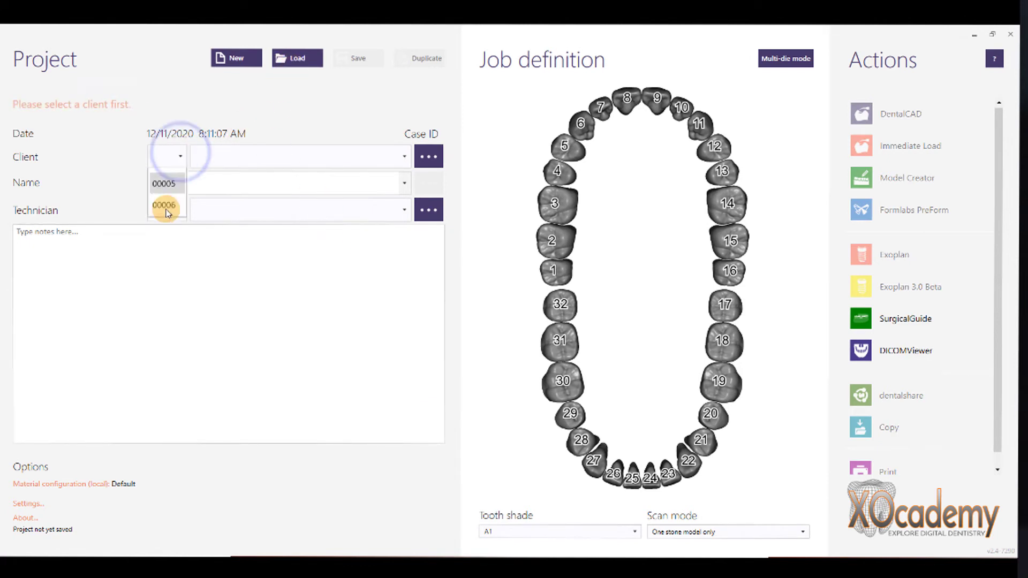
pyautogui.click(165, 264)
pyautogui.click(199, 185)
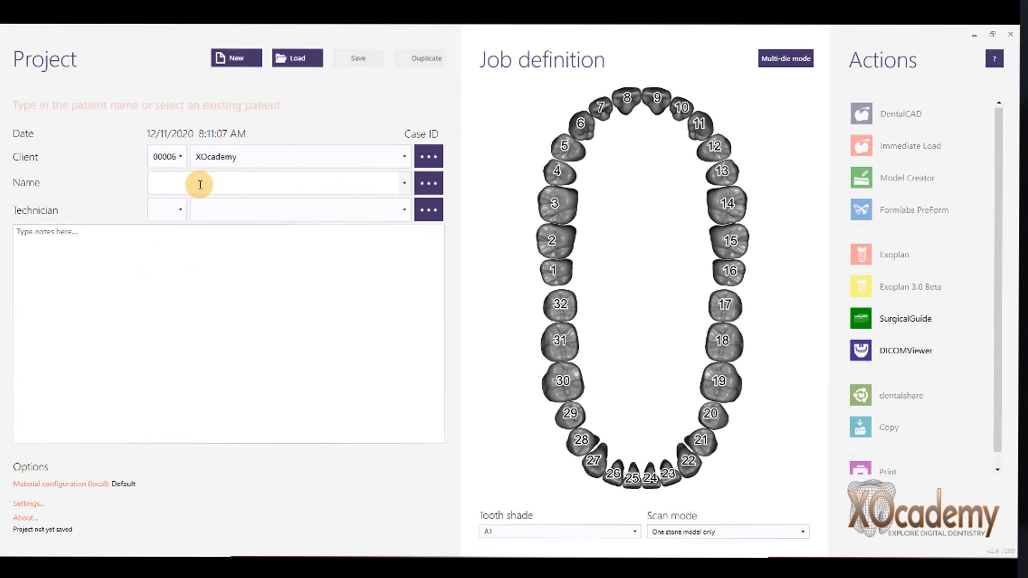
pyautogui.write('sett')
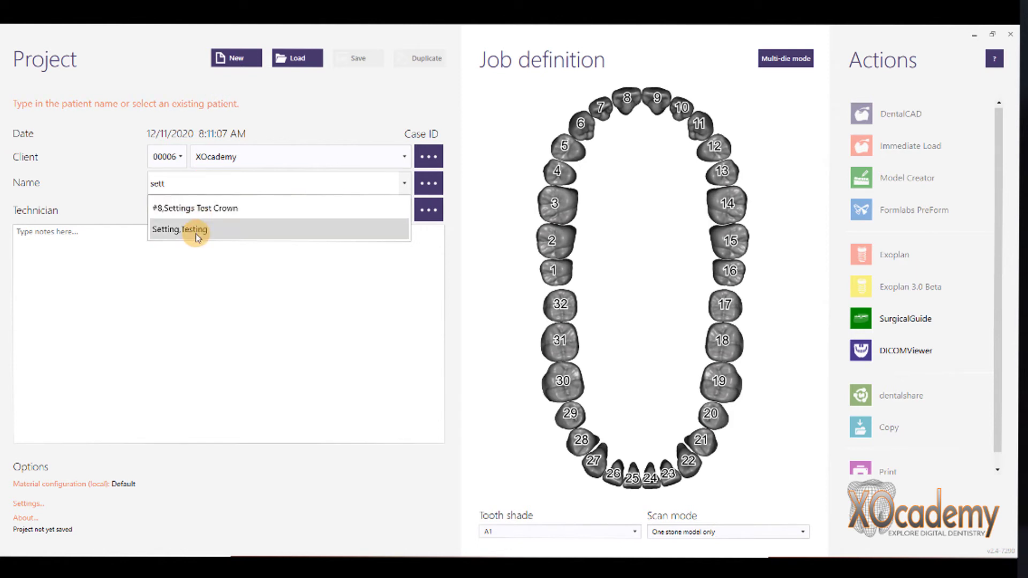
pyautogui.click(192, 230)
# Define tooth 8 as an anatomic crown in Zirconia, keeping the default options and parameters
pyautogui.click(632, 97)
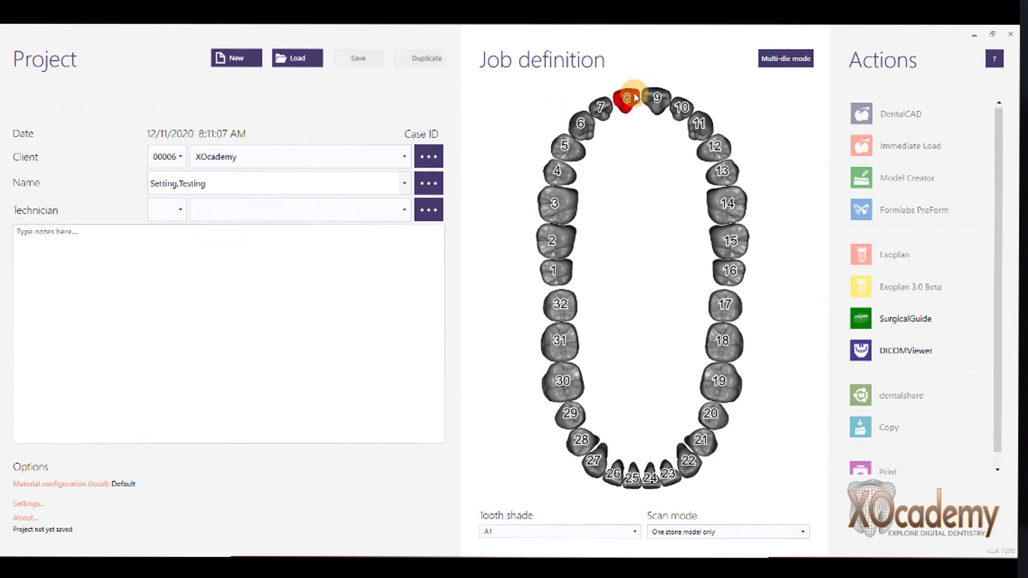
pyautogui.click(114, 108)
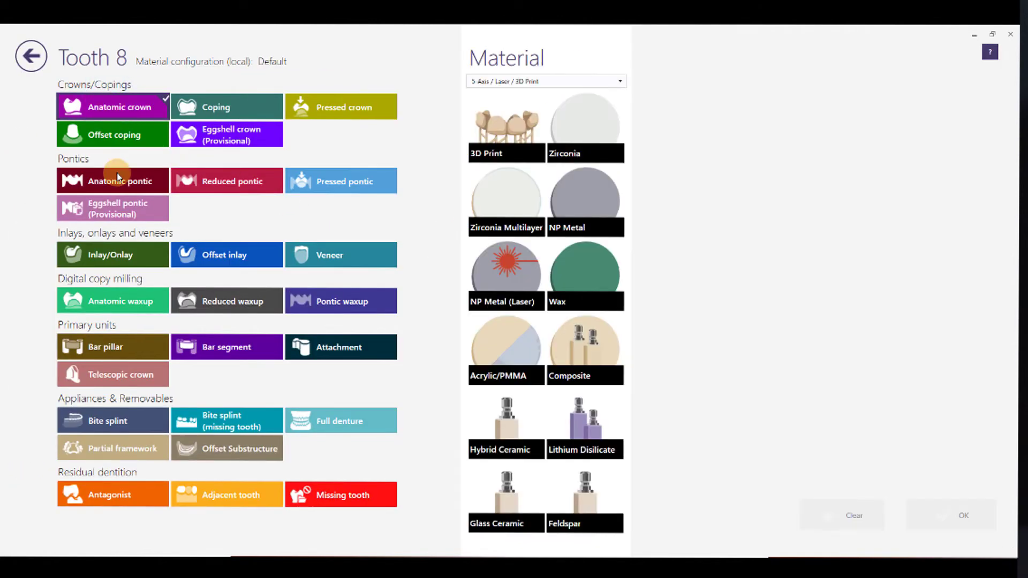
pyautogui.click(603, 155)
pyautogui.click(959, 533)
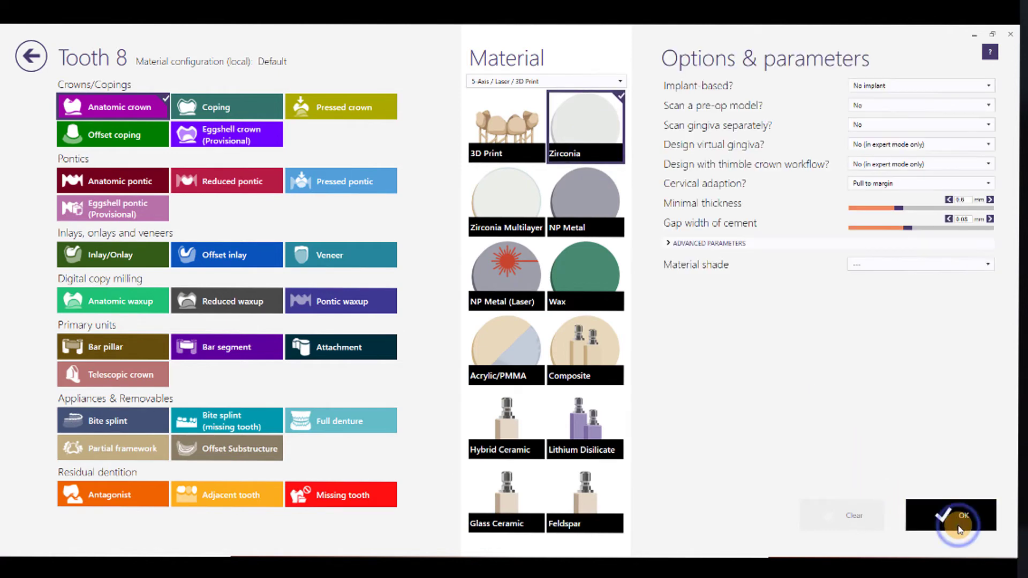
# Mark teeth 7 and 9 as adjacent teeth and tooth 28 as a healthy antagonist
pyautogui.click(600, 108)
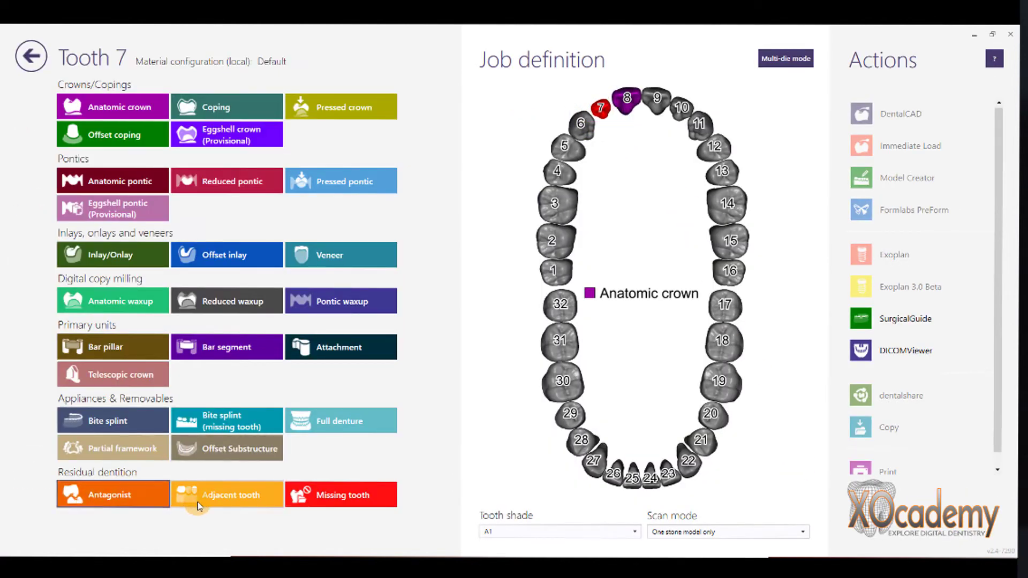
pyautogui.click(226, 495)
pyautogui.click(953, 514)
pyautogui.click(656, 99)
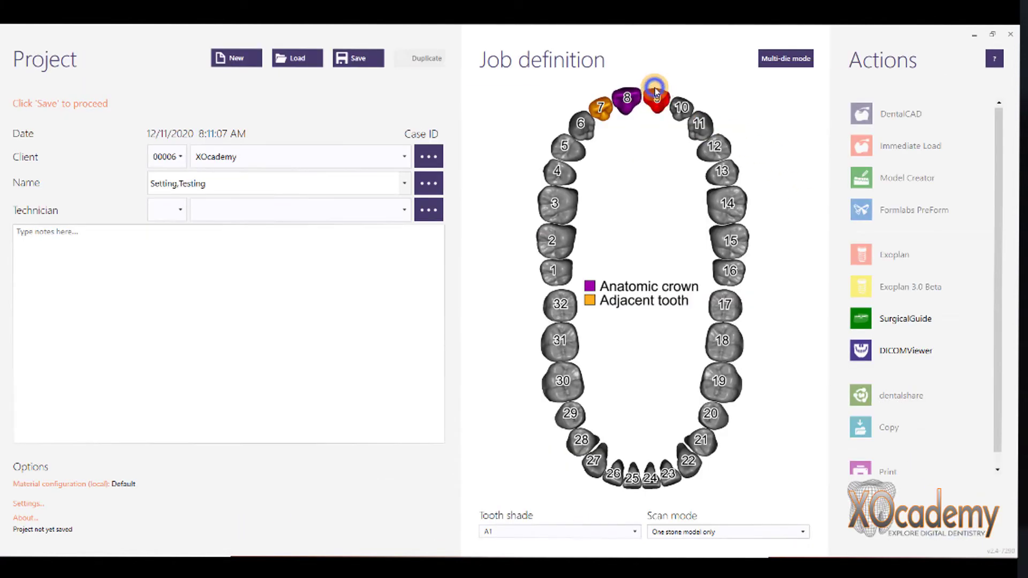
pyautogui.click(581, 440)
pyautogui.click(73, 506)
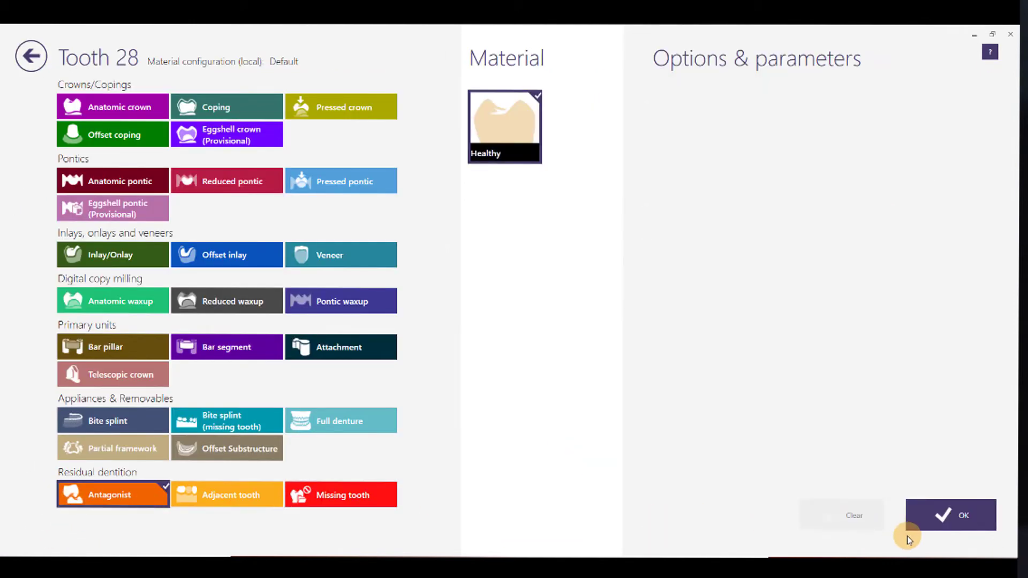
pyautogui.click(937, 515)
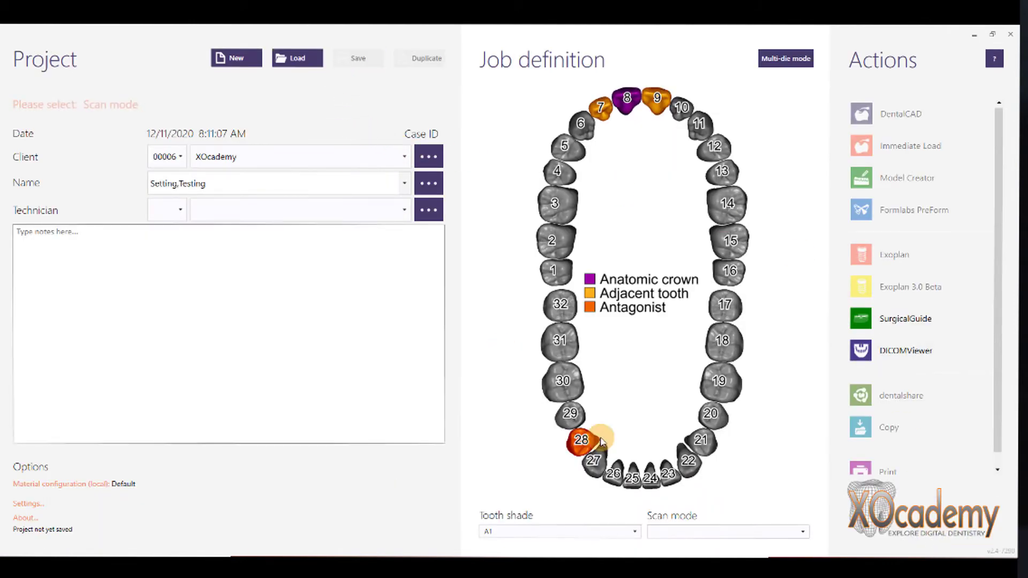
# Set the scan mode to "Two stone models in occlusion" and save the project
pyautogui.click(684, 528)
pyautogui.scroll(3, 731, 395)
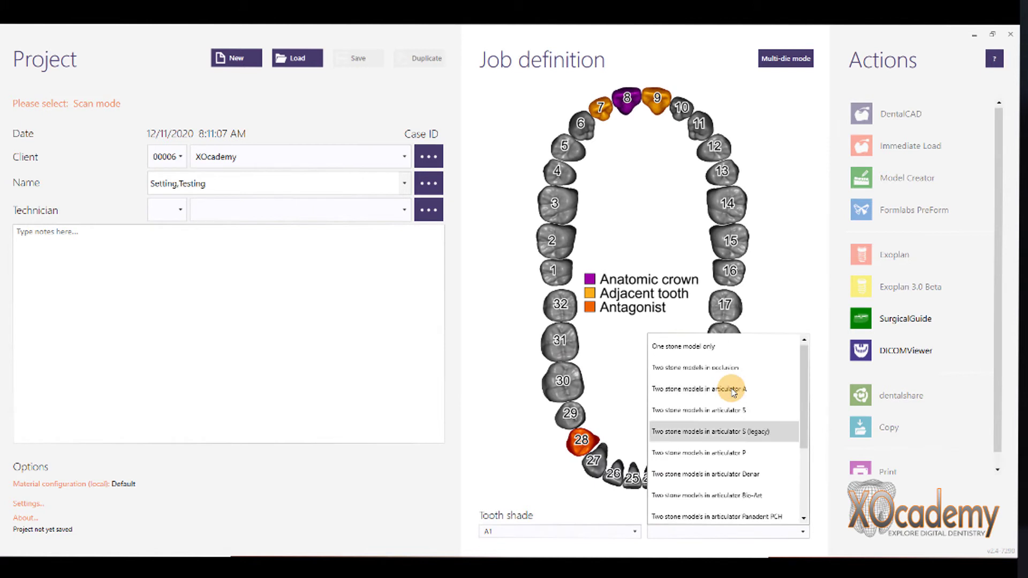
pyautogui.click(730, 362)
pyautogui.click(367, 58)
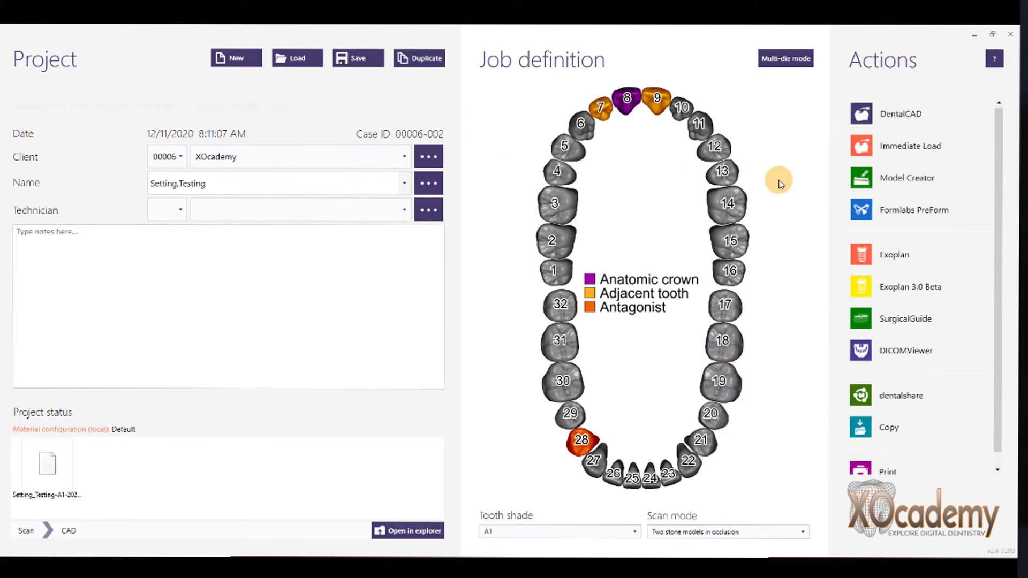
# Launch DentalCAD for the saved project, read through the startup error details, and dismiss them
pyautogui.click(925, 111)
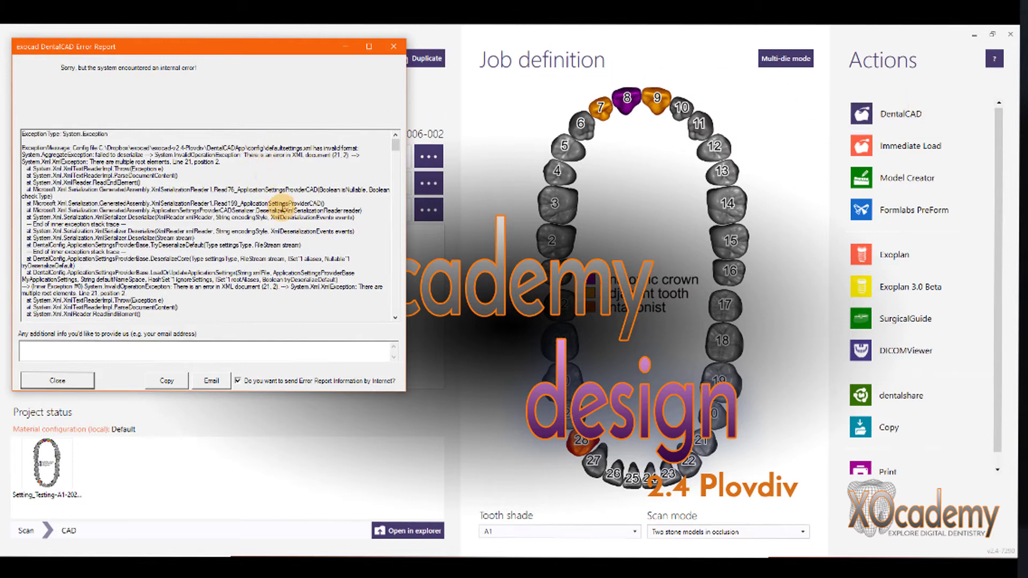
pyautogui.click(60, 381)
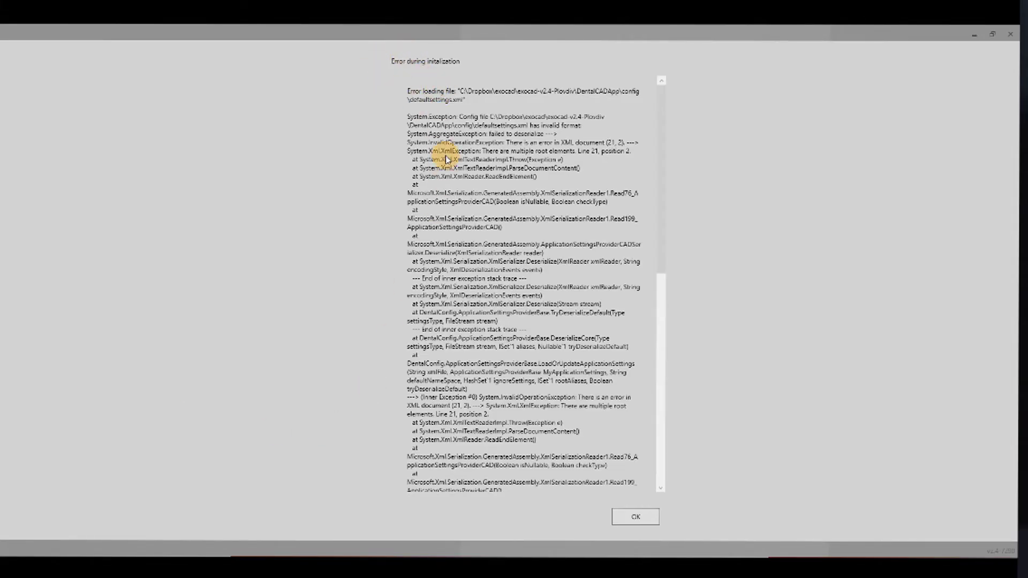
pyautogui.scroll(-5, 548, 329)
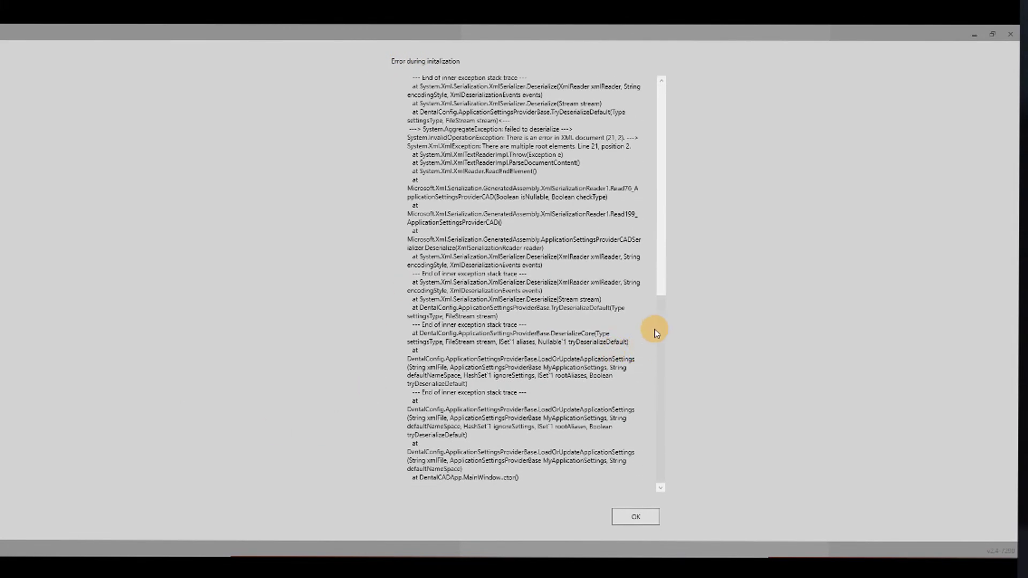
pyautogui.moveTo(654, 315); pyautogui.dragTo(670, 96)
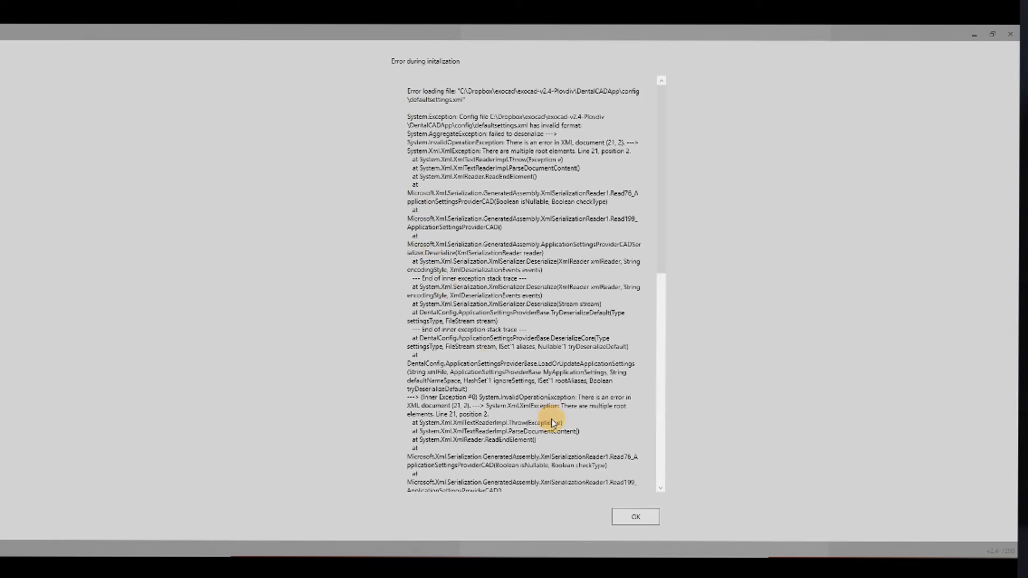
pyautogui.click(620, 516)
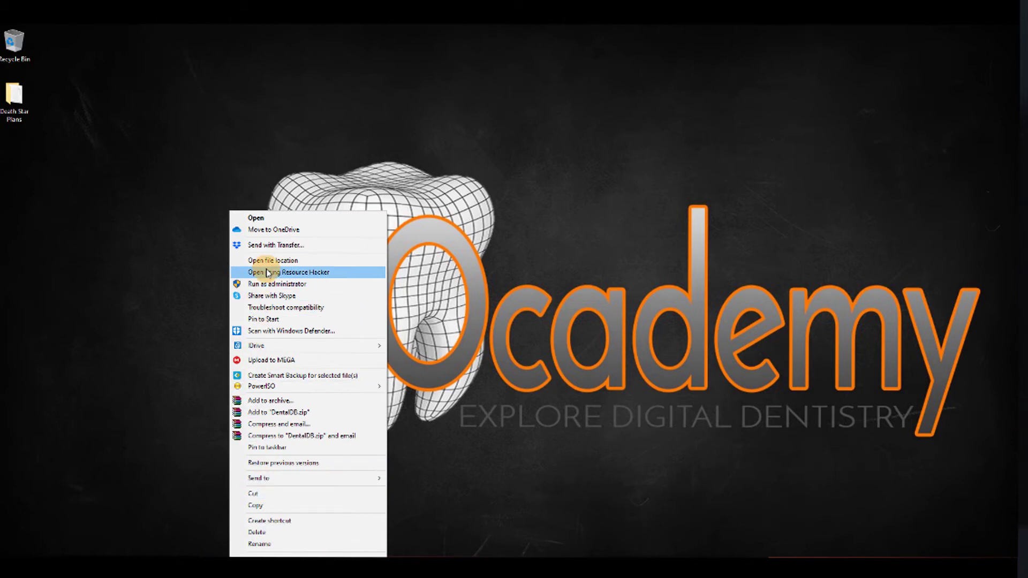
# Open defaultsettings.xml from the DentalCADApp config folder of exocad-v2.4-Plovdiv in WordPad, and close the folder window
pyautogui.click(269, 261)
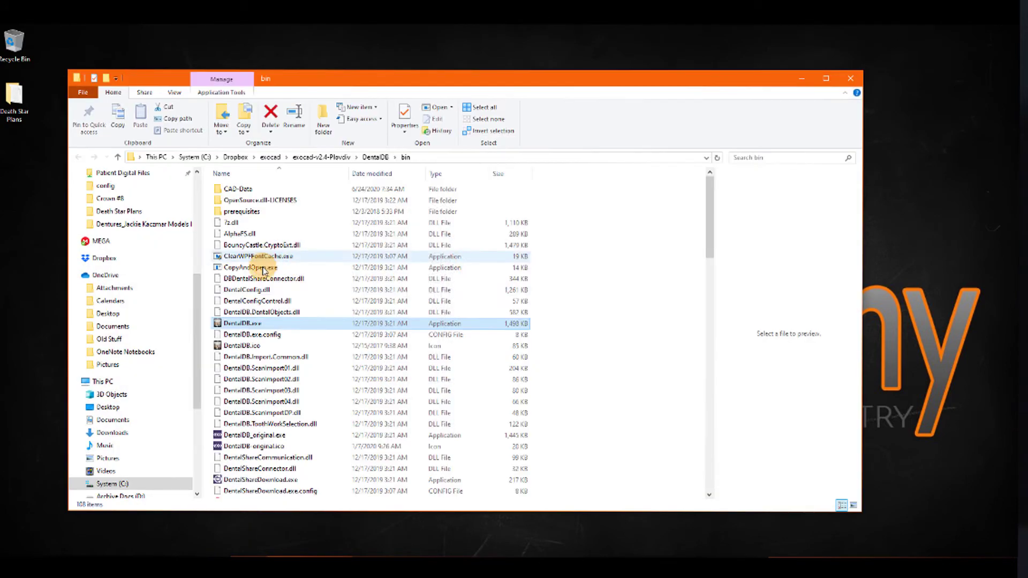
pyautogui.click(324, 156)
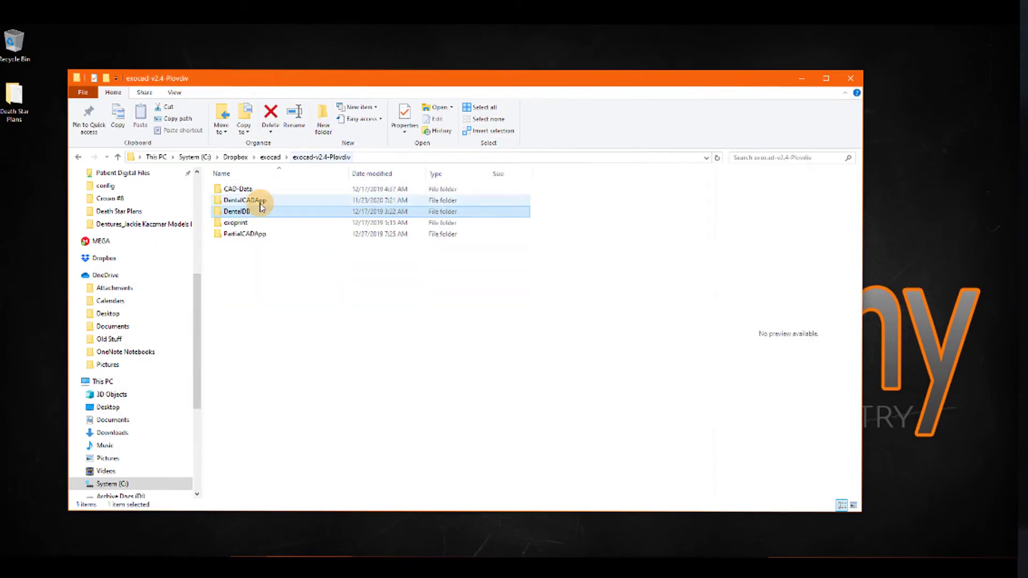
pyautogui.doubleClick(254, 201)
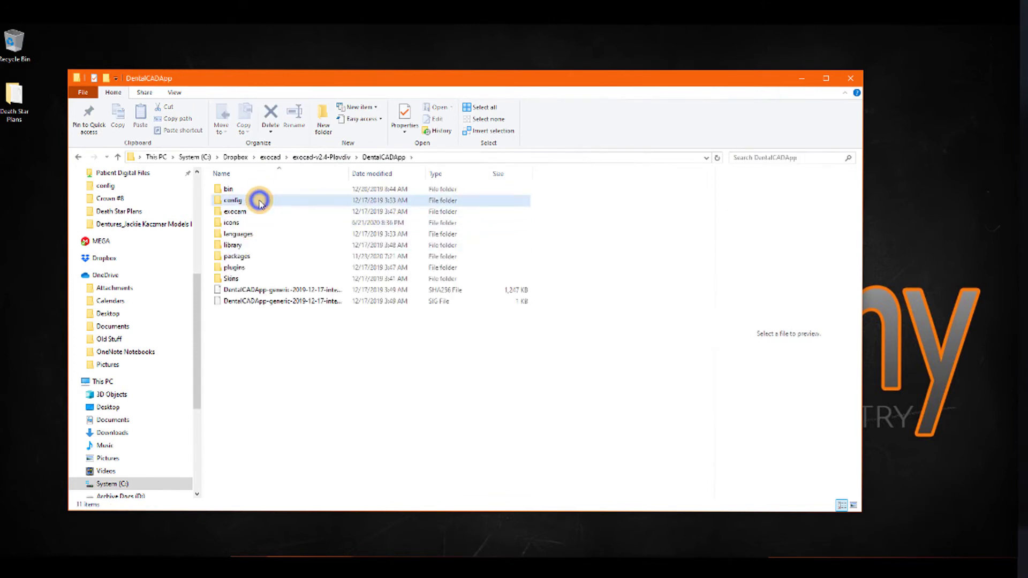
pyautogui.doubleClick(259, 200)
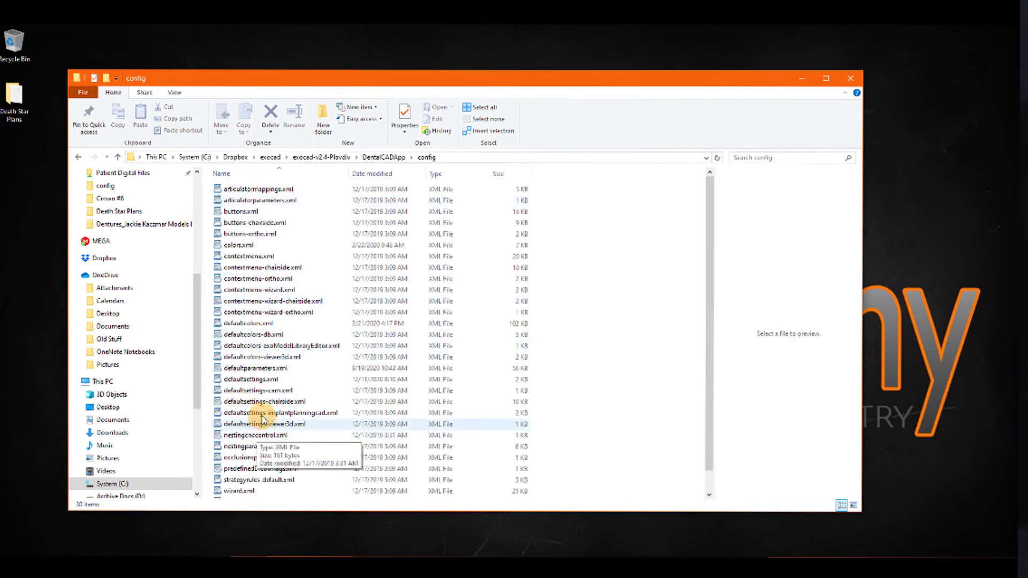
pyautogui.click(257, 381)
pyautogui.doubleClick(256, 381)
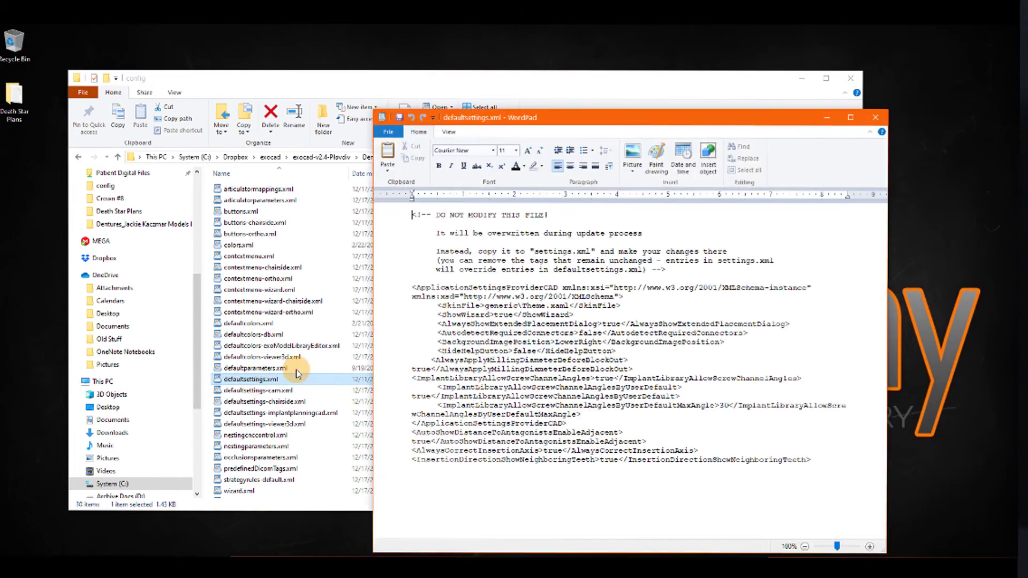
pyautogui.click(851, 78)
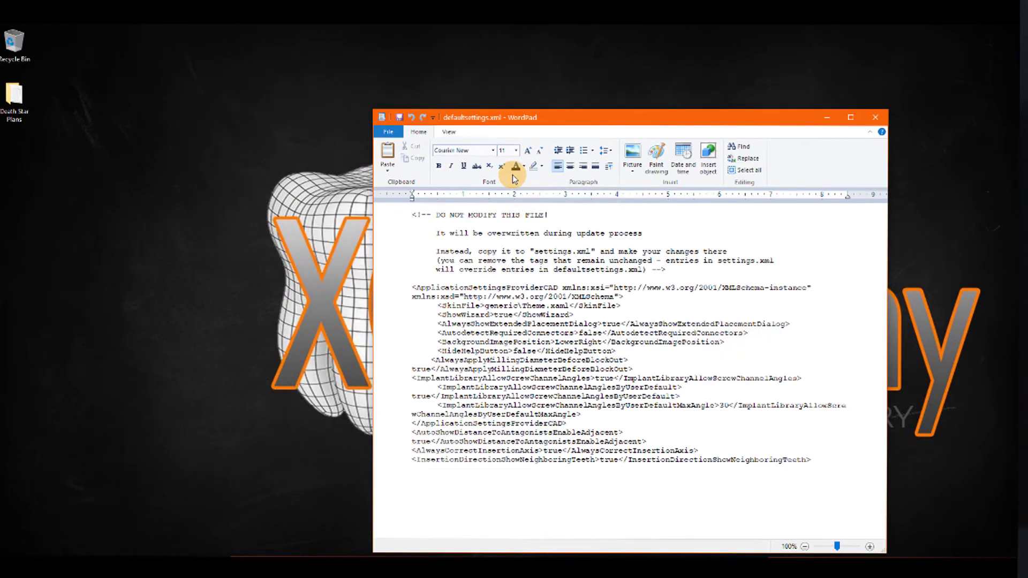
# Check where the added option lines sit relative to the opening and closing ApplicationSettingsProviderCAD tags
pyautogui.doubleClick(762, 461)
pyautogui.moveTo(763, 461); pyautogui.dragTo(406, 432)
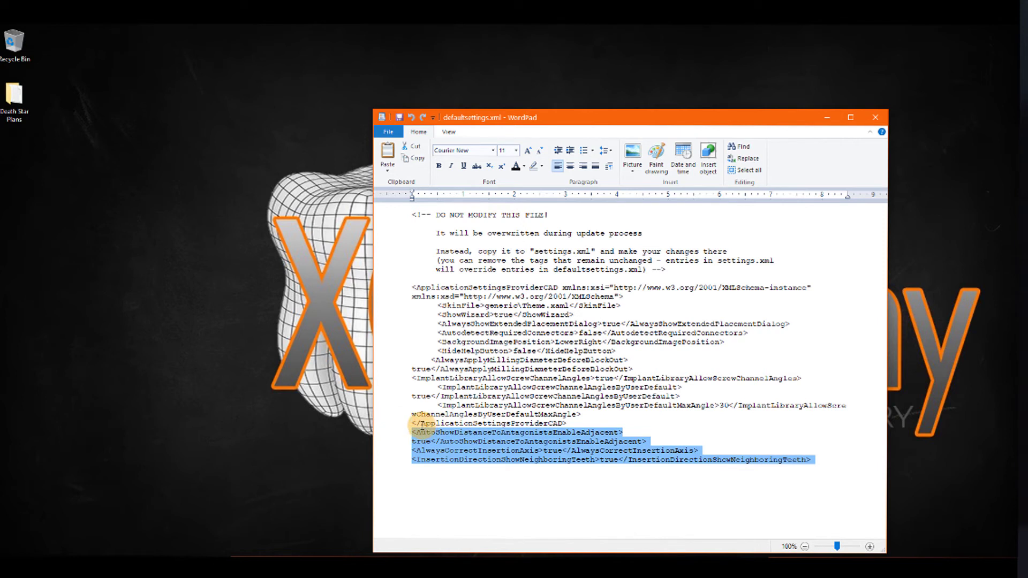
pyautogui.moveTo(414, 424); pyautogui.dragTo(556, 424)
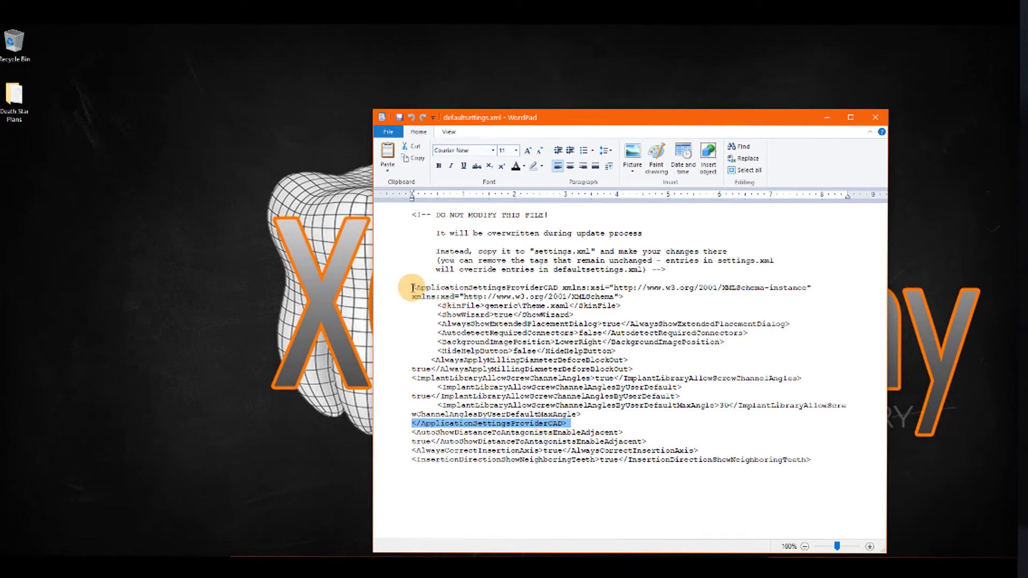
pyautogui.moveTo(412, 289); pyautogui.dragTo(562, 289)
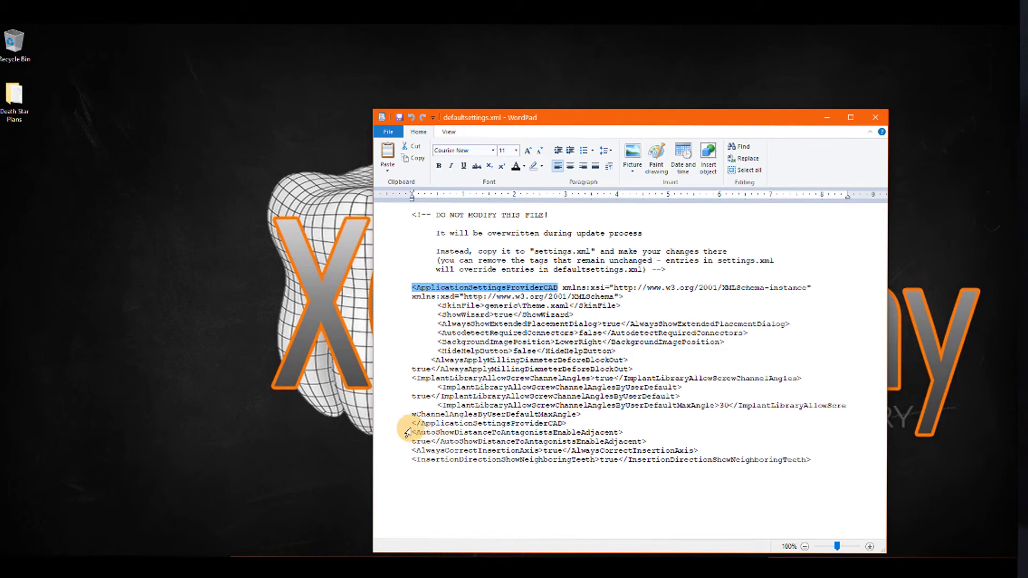
pyautogui.moveTo(413, 423); pyautogui.dragTo(564, 423)
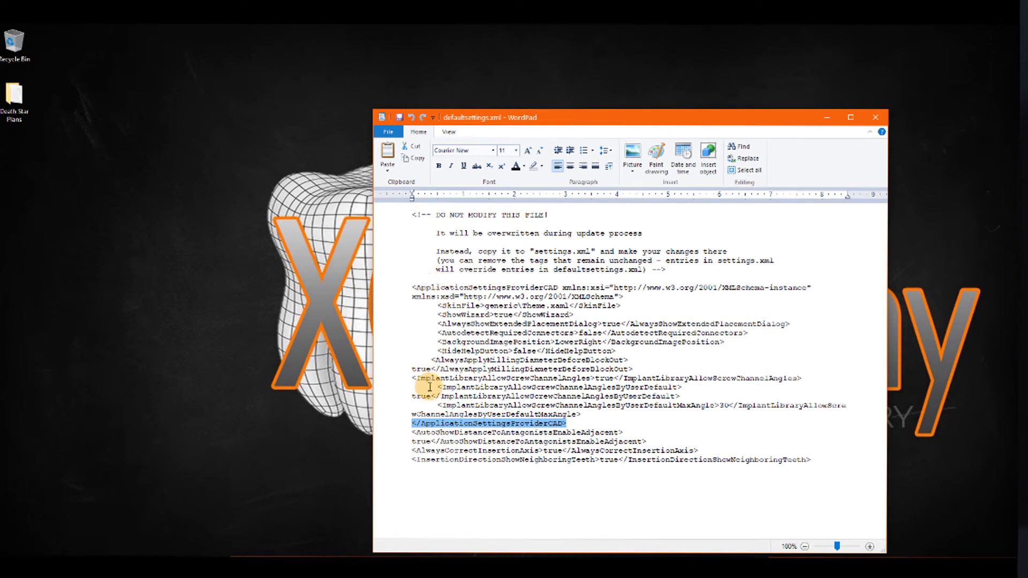
# Cut the AutoShowDistanceToAntagonistsEnableAdjacent, AlwaysCorrectInsertionAxis and InsertionDirectionShowNeighboringTeeth entries from below the closing ApplicationSettingsProviderCAD tag
pyautogui.click(412, 432)
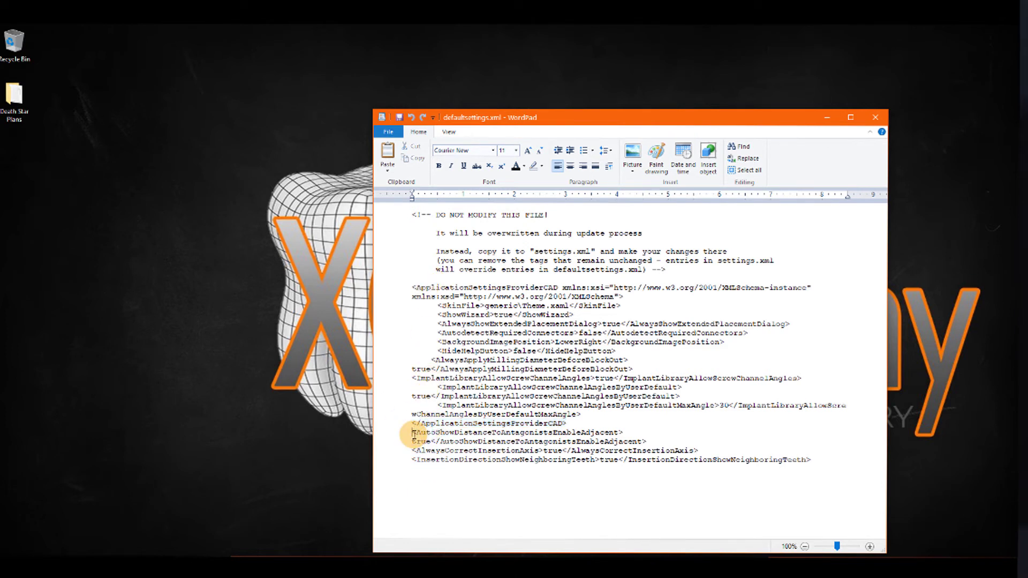
pyautogui.doubleClick(423, 434)
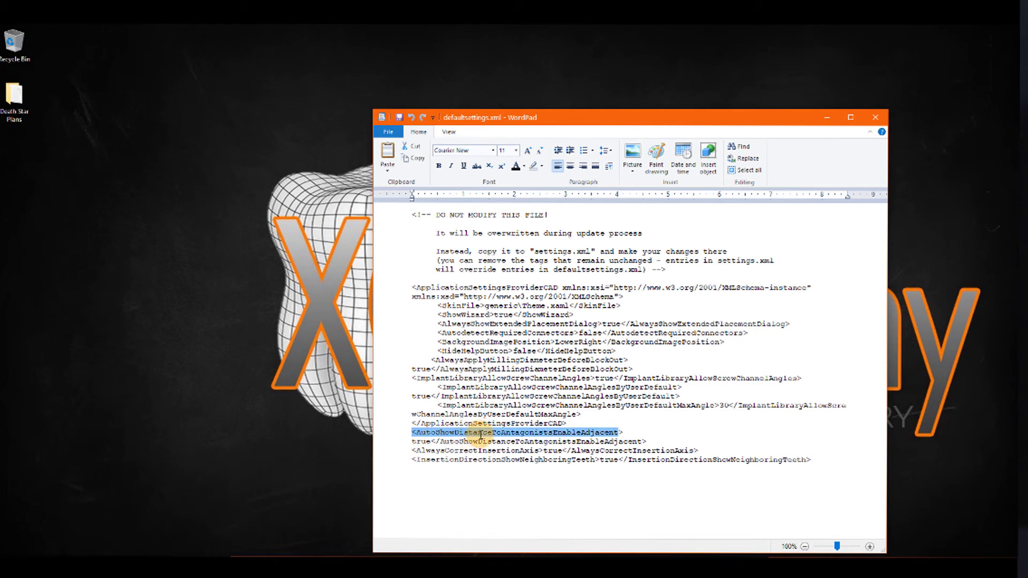
pyautogui.moveTo(481, 436); pyautogui.dragTo(810, 460)
pyautogui.hotkey('ctrl', 'c')
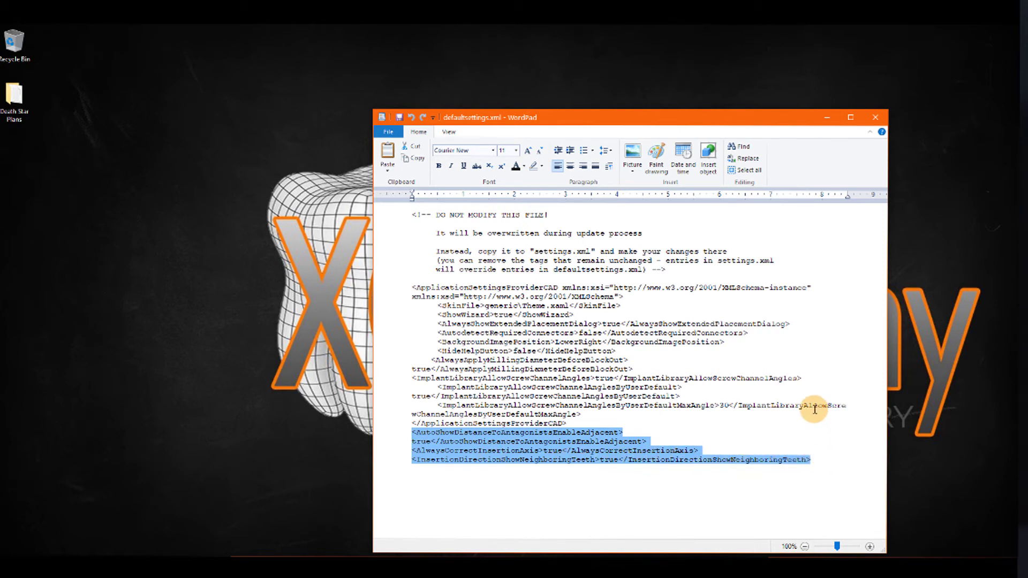
pyautogui.press('Delete')
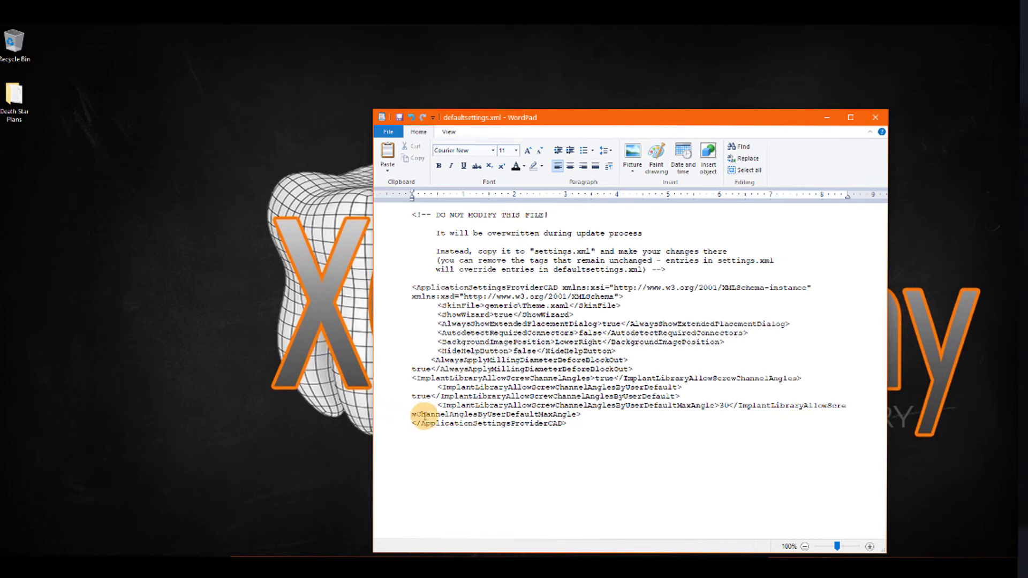
# Paste the three entries directly above the closing ApplicationSettingsProviderCAD tag without blank lines, and save defaultsettings.xml as text only
pyautogui.click(408, 424)
pyautogui.click(414, 424)
pyautogui.press('Return')
pyautogui.press('Return')
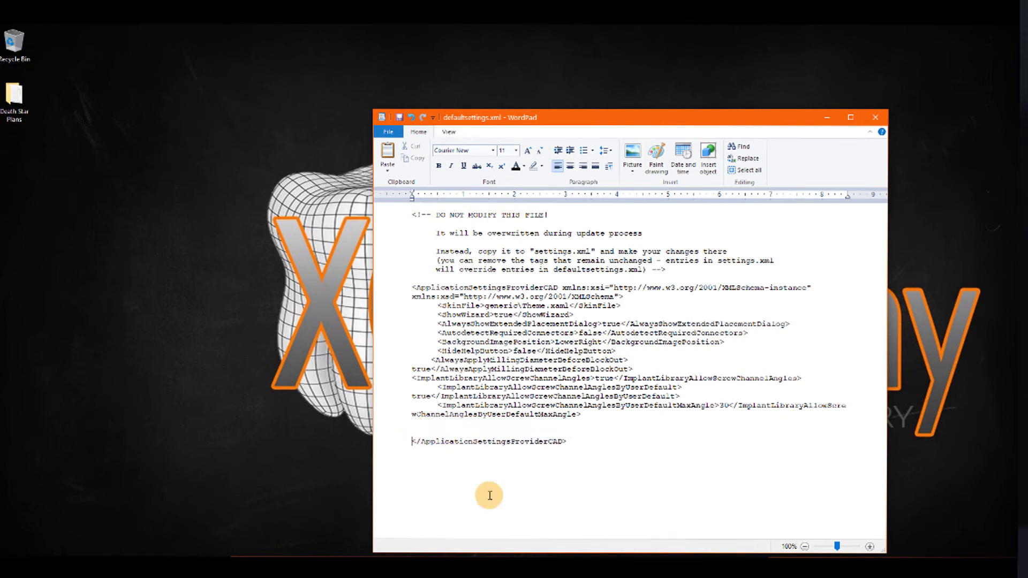
pyautogui.hotkey('ctrl', 'v')
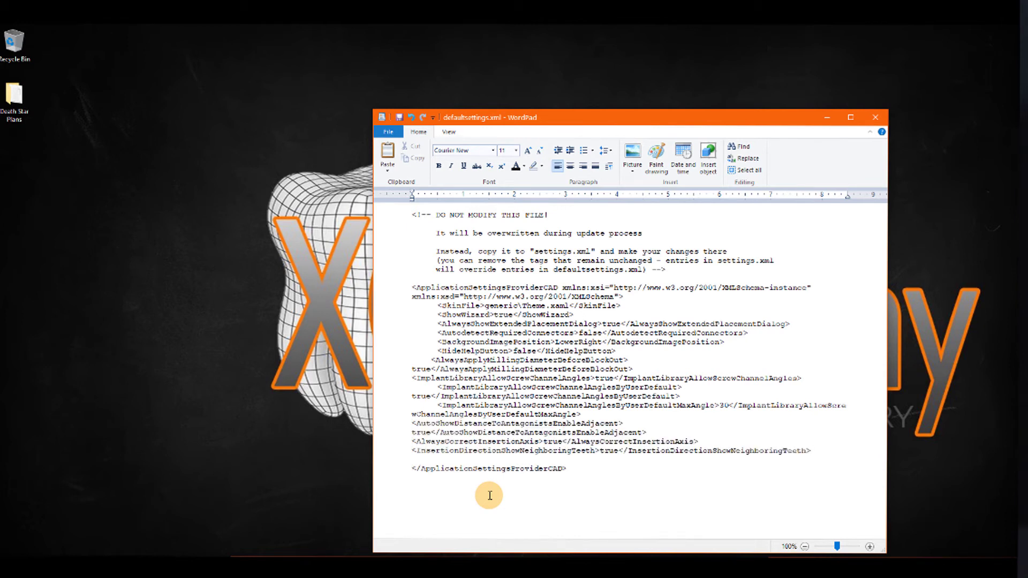
pyautogui.press('Delete')
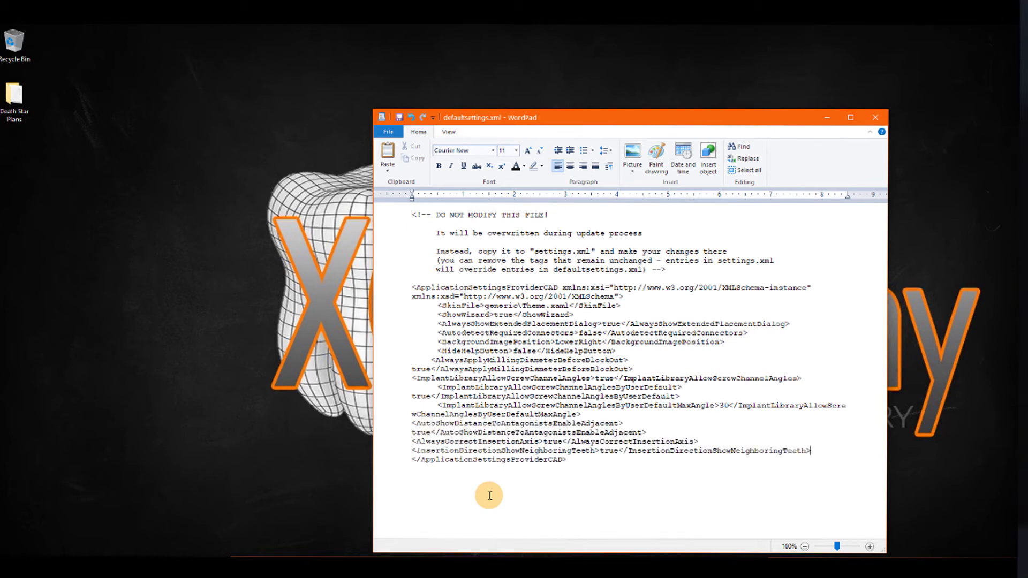
pyautogui.click(399, 118)
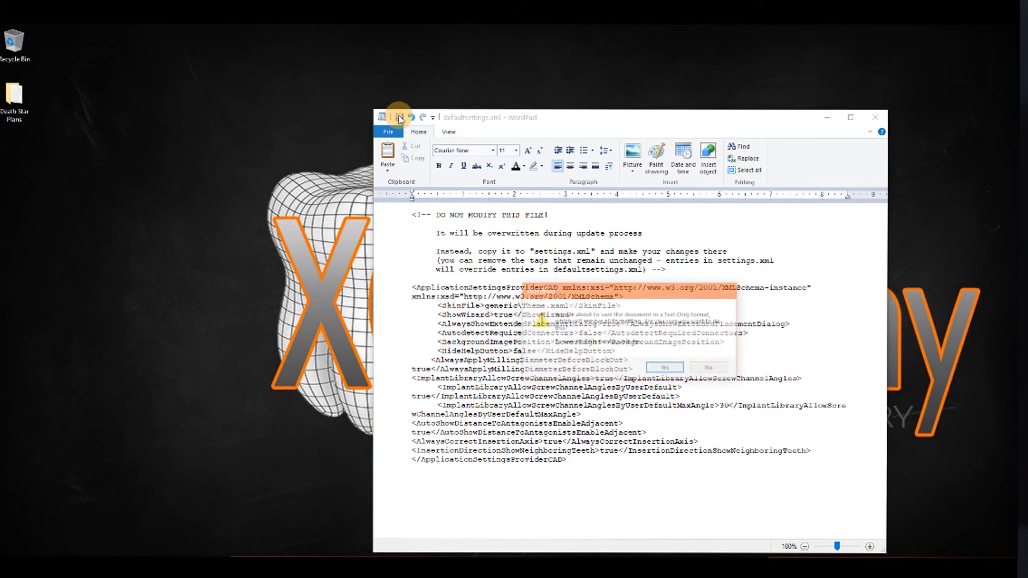
pyautogui.click(667, 368)
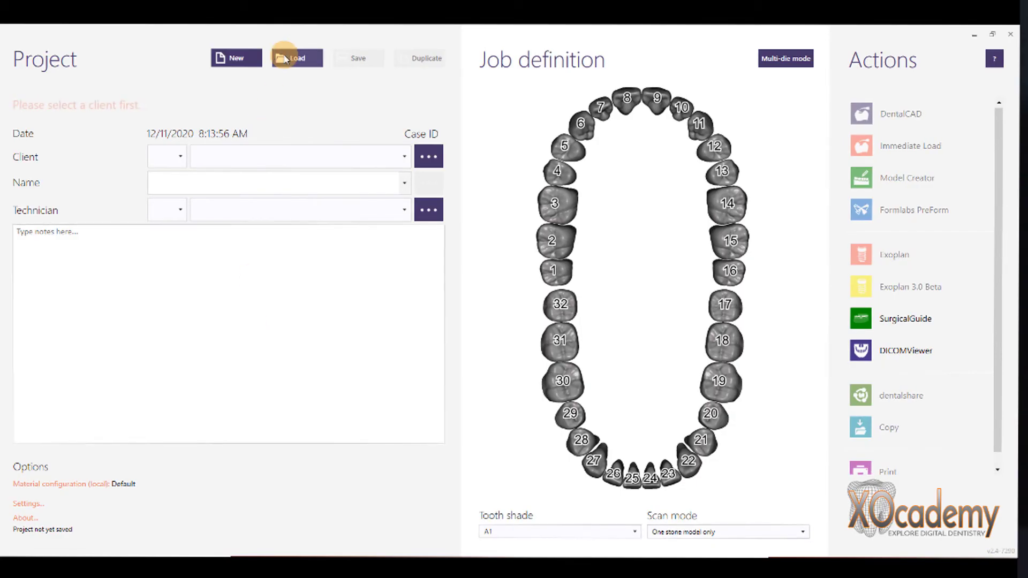
pyautogui.click(285, 59)
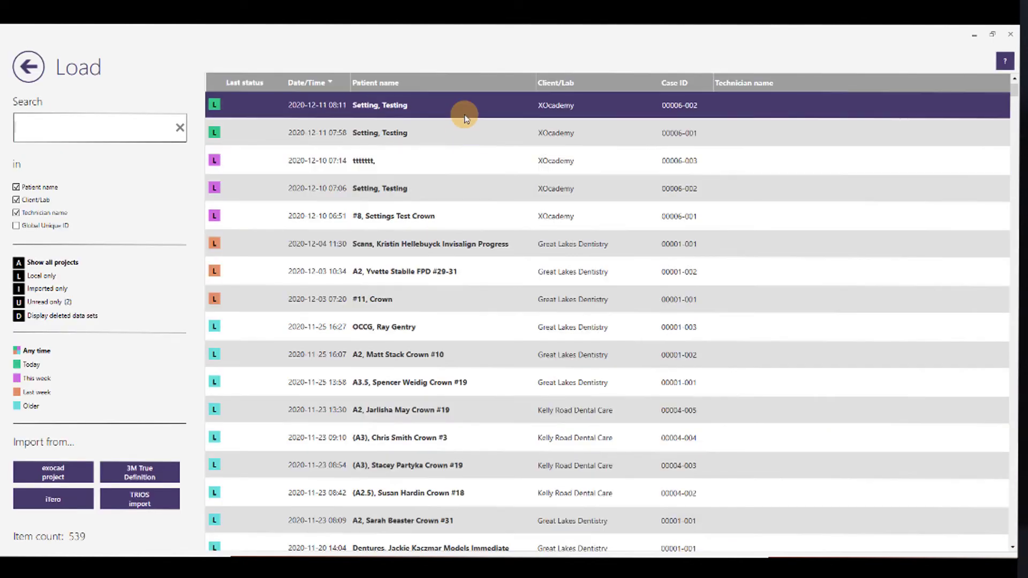
pyautogui.click(433, 110)
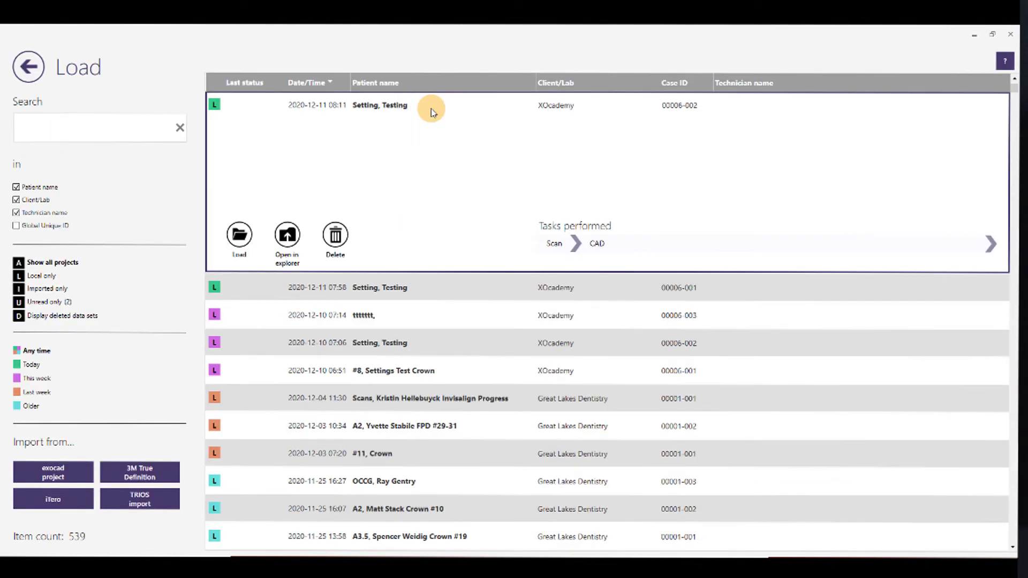
pyautogui.doubleClick(433, 110)
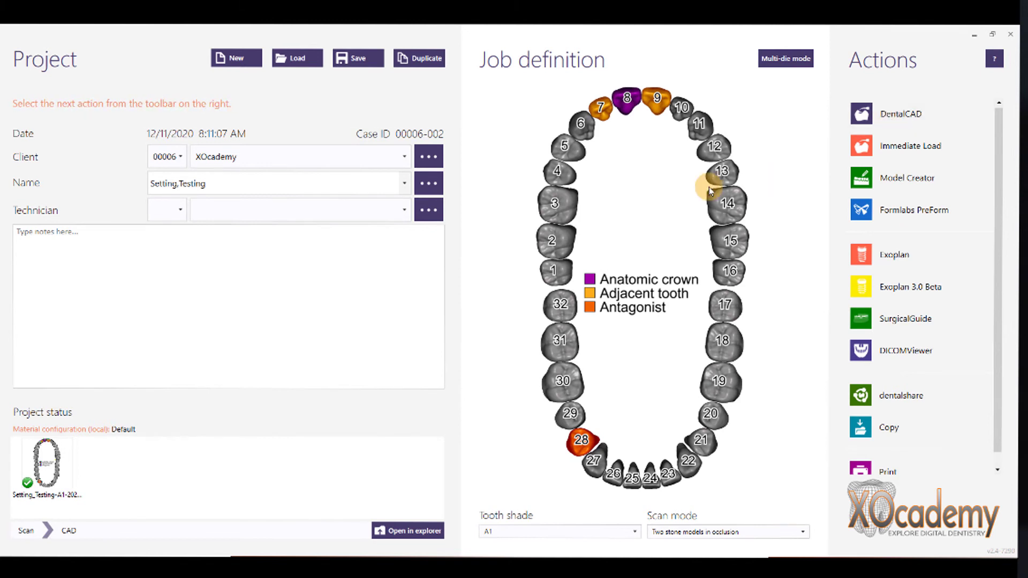
# Create a new project for client XOcademy with the patient name "Test Settings"
pyautogui.click(236, 58)
pyautogui.click(180, 156)
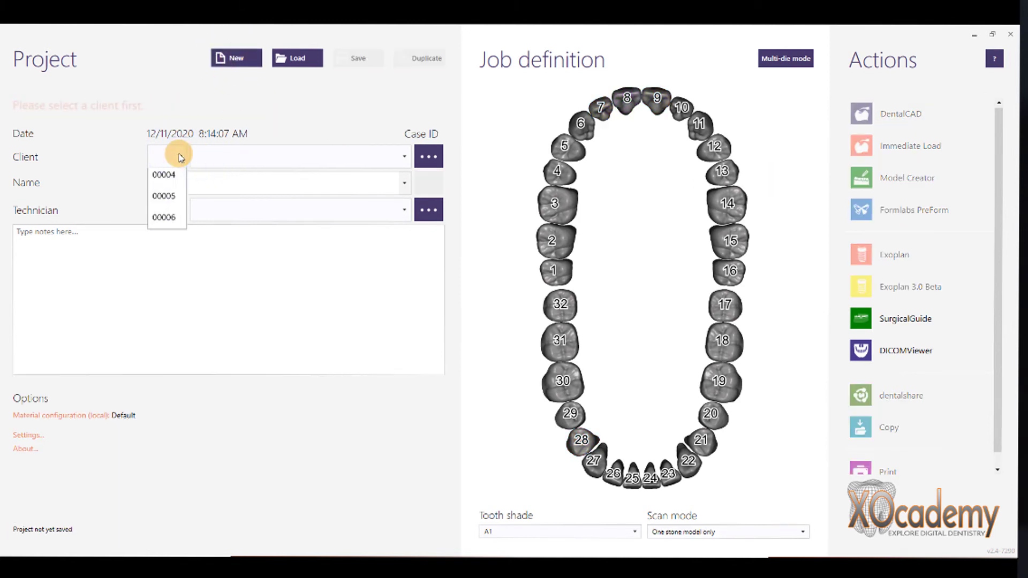
pyautogui.click(163, 264)
pyautogui.click(217, 183)
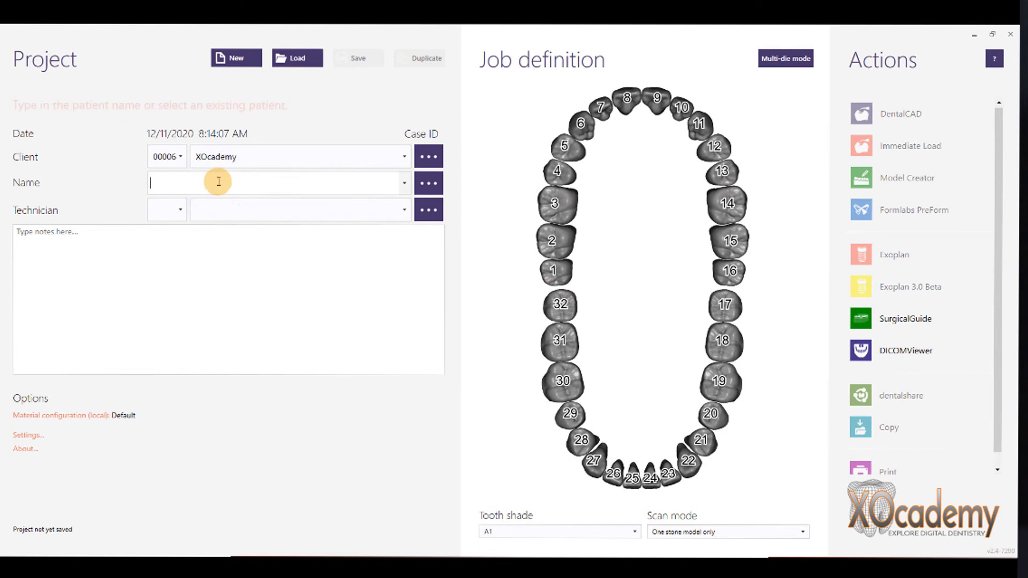
pyautogui.write('Test')
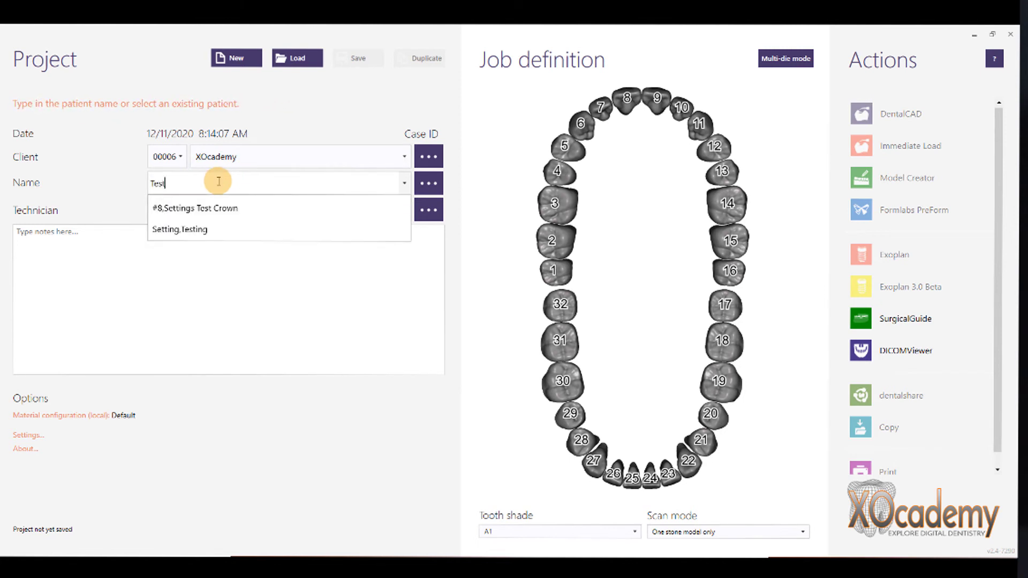
pyautogui.write(' Settings')
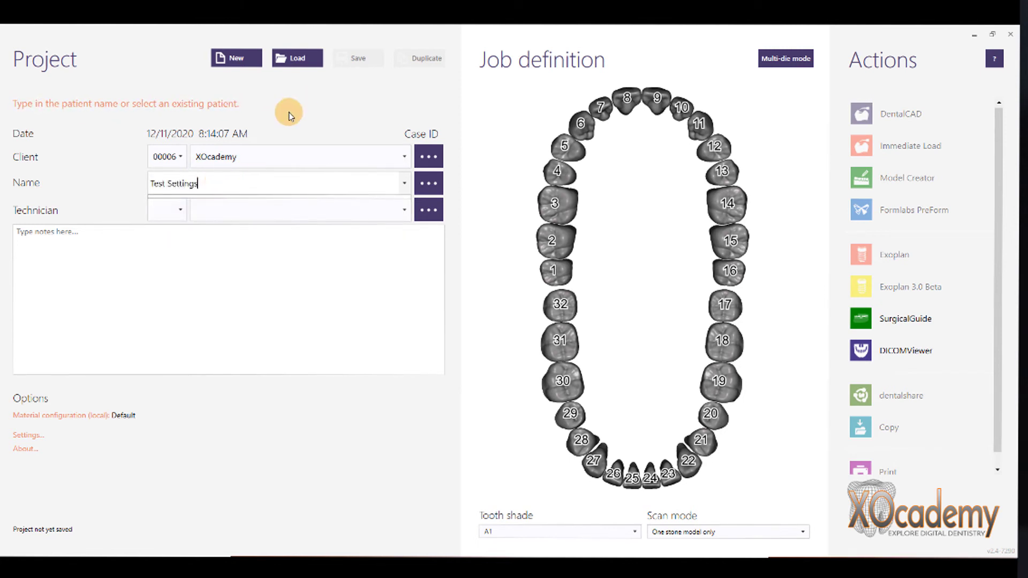
# Define tooth 8 as an anatomic crown in zirconia
pyautogui.click(628, 100)
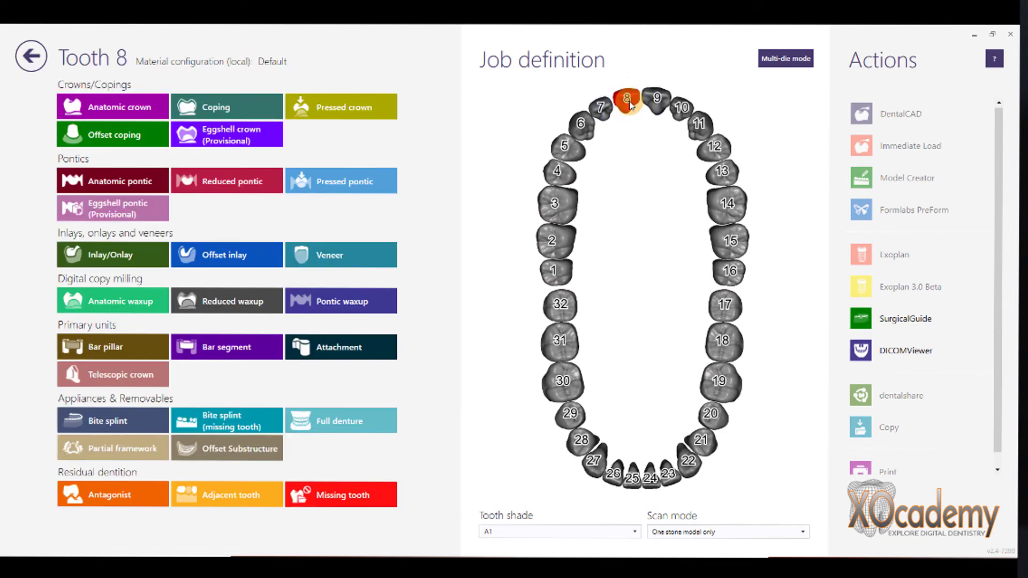
pyautogui.click(95, 105)
pyautogui.click(584, 153)
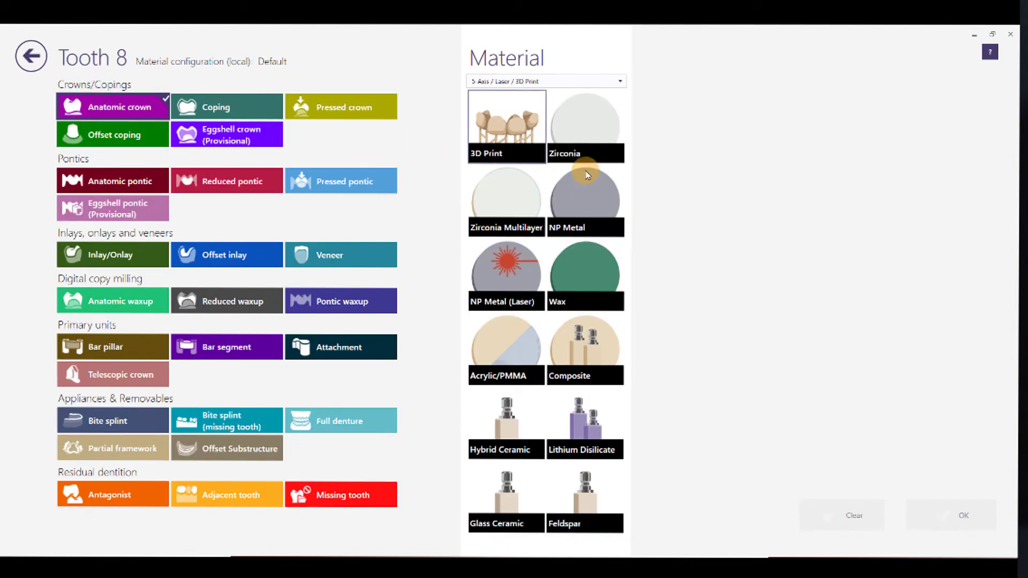
pyautogui.click(947, 519)
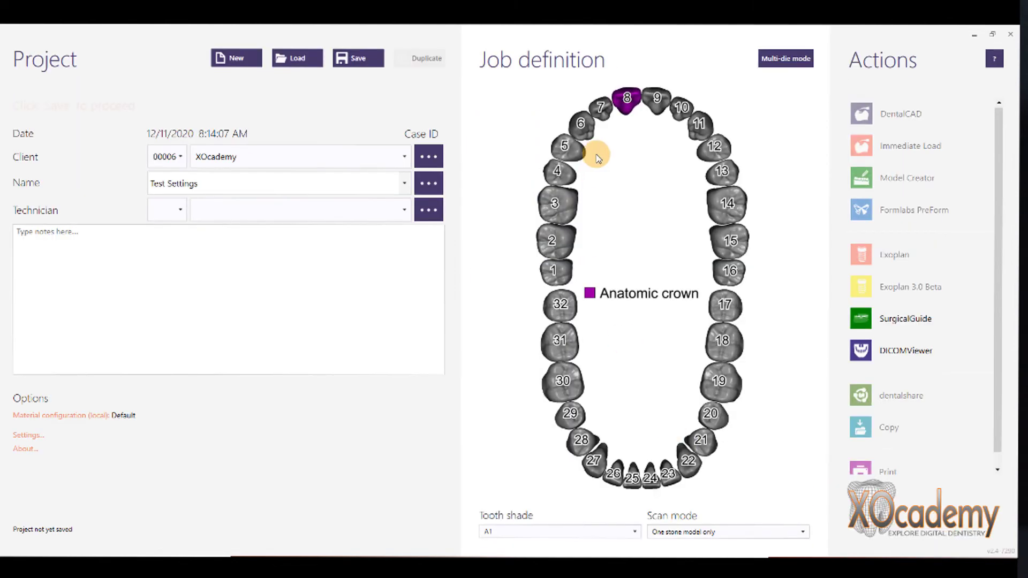
# Mark teeth 7 and 9 as healthy adjacent teeth and tooth 28 as the healthy antagonist
pyautogui.click(601, 107)
pyautogui.click(212, 495)
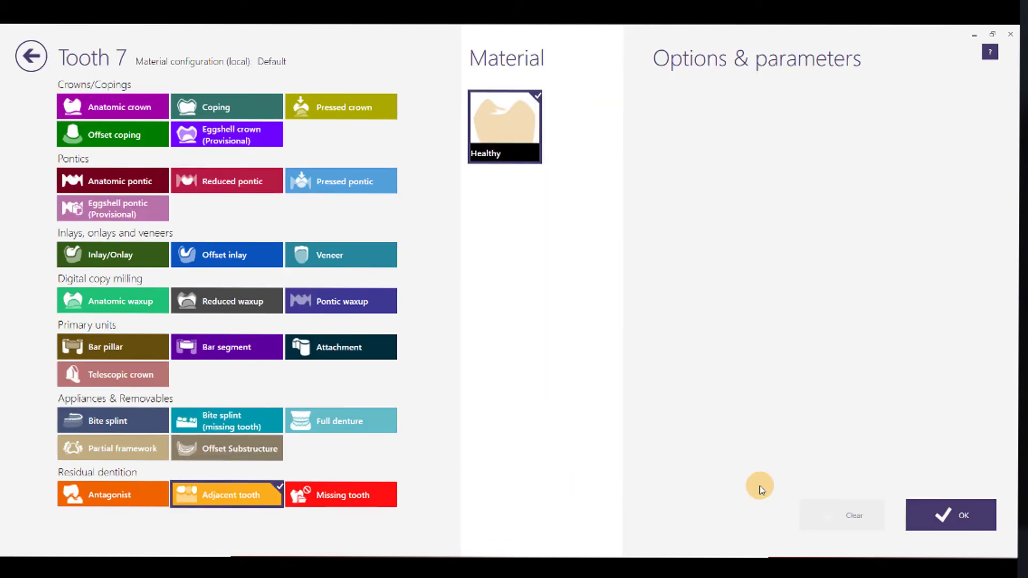
pyautogui.click(946, 517)
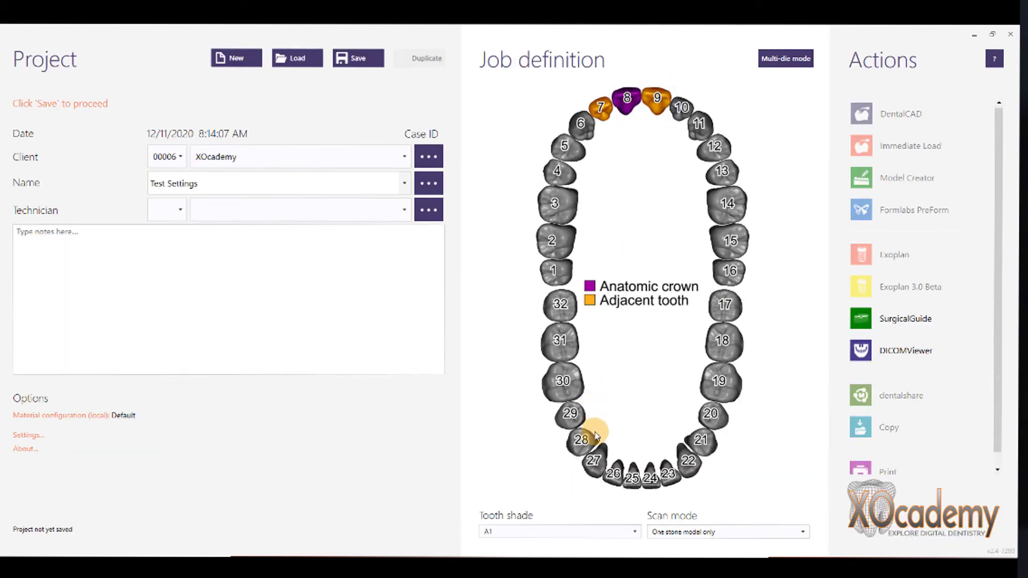
pyautogui.click(581, 440)
pyautogui.click(104, 506)
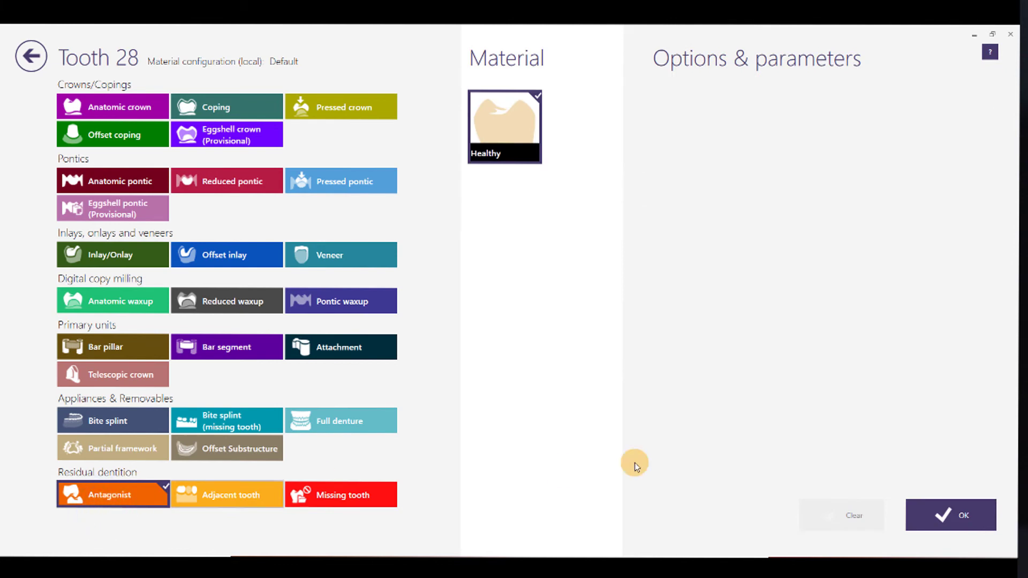
pyautogui.click(936, 511)
# Choose a scan mode with two stone models, save the project and open it in DentalCAD
pyautogui.click(788, 531)
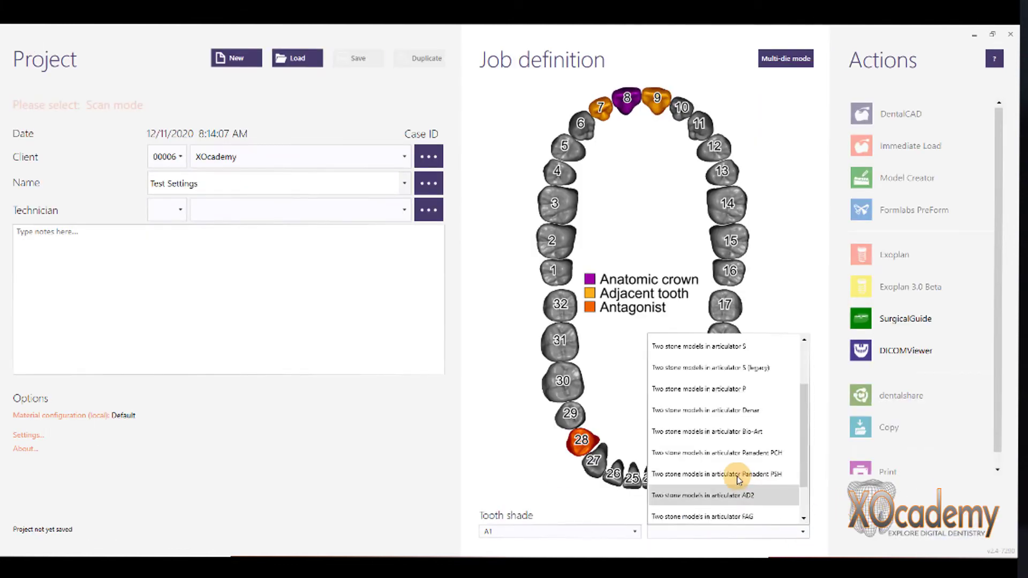
pyautogui.scroll(5, 670, 474)
pyautogui.click(744, 405)
pyautogui.click(357, 59)
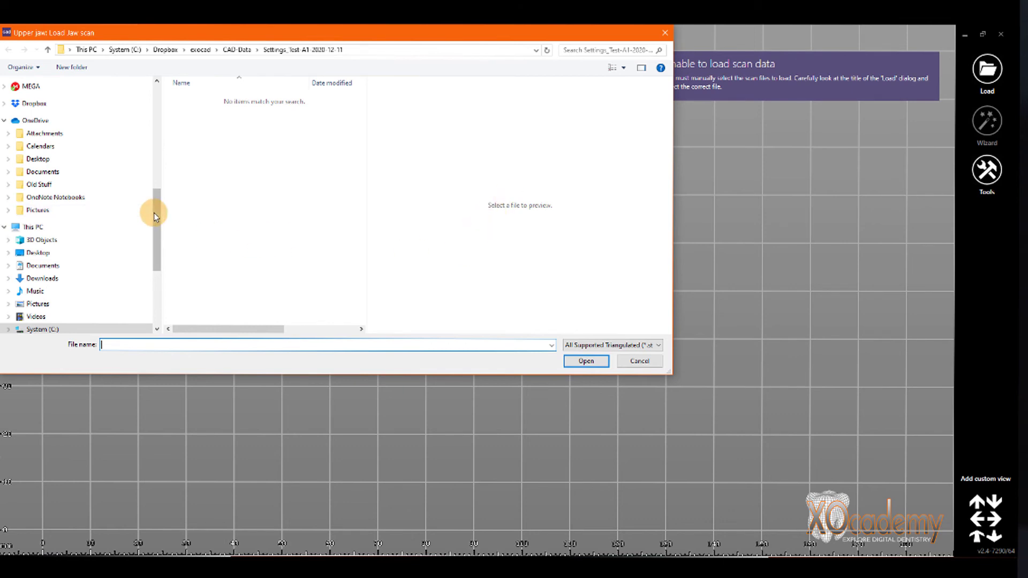
# Load upperjaw.ply from the Crown #8 folder in Death Star Plans on the Desktop as the upper jaw scan
pyautogui.moveTo(154, 208); pyautogui.dragTo(153, 75)
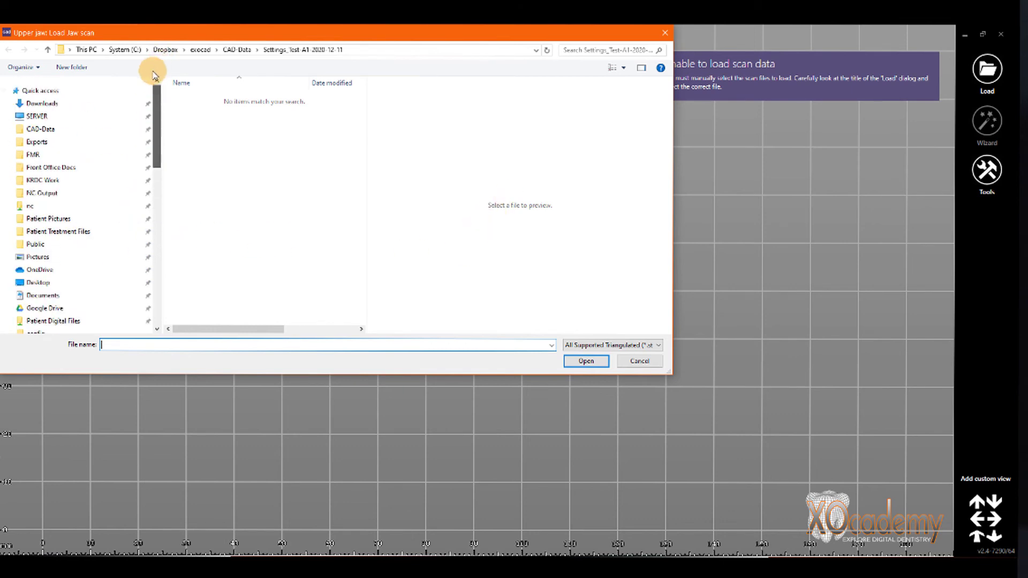
pyautogui.click(43, 282)
pyautogui.doubleClick(188, 98)
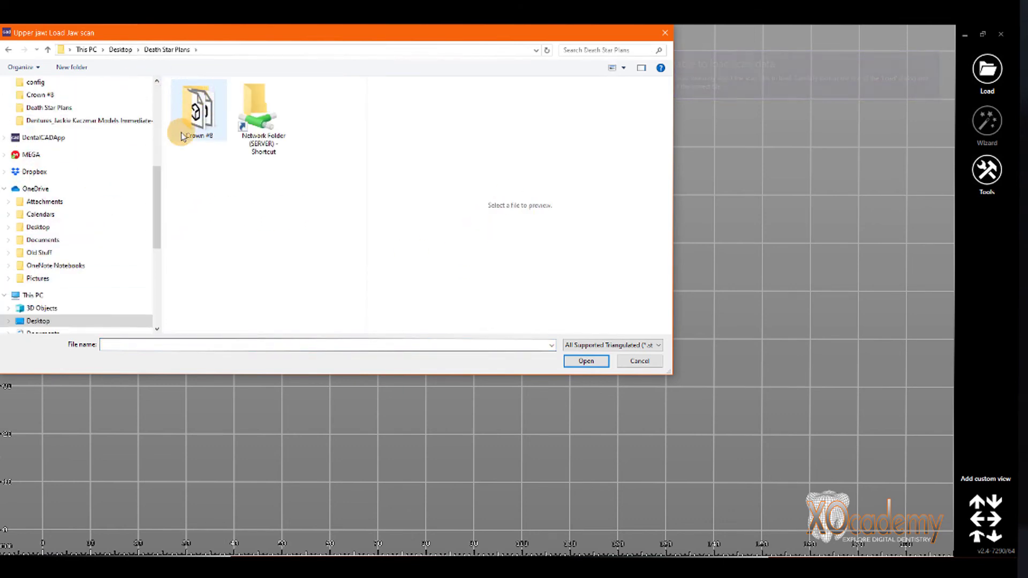
pyautogui.doubleClick(206, 110)
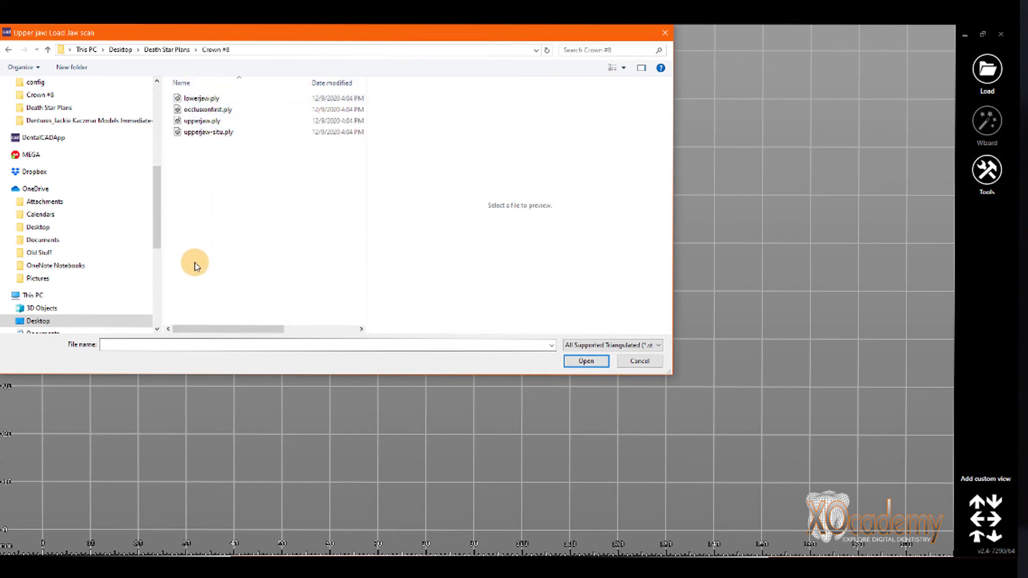
pyautogui.click(214, 121)
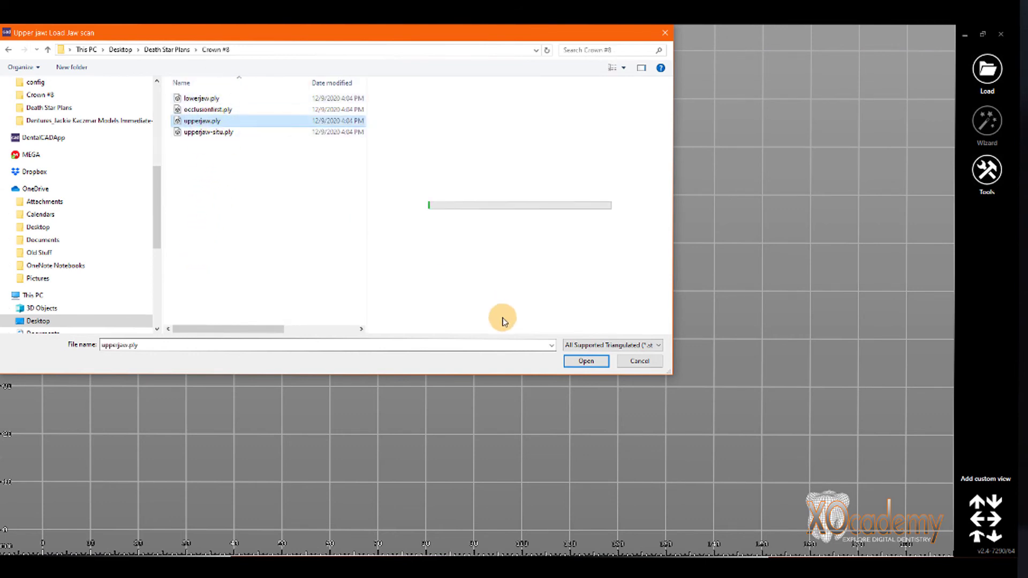
pyautogui.click(583, 360)
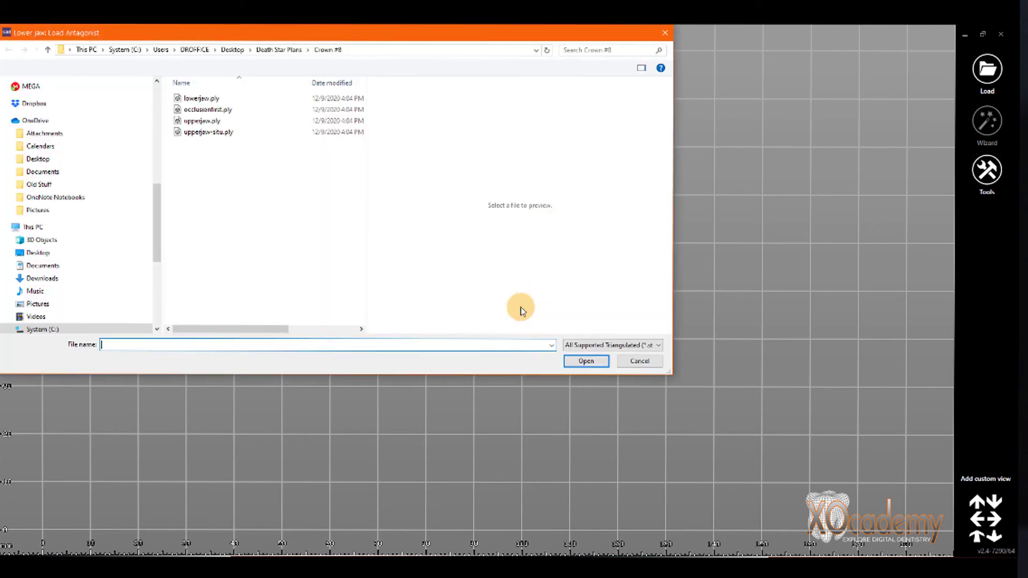
# Load lowerjaw.ply from the Crown #8 folder as the lower jaw antagonist scan
pyautogui.click(211, 99)
pyautogui.doubleClick(212, 99)
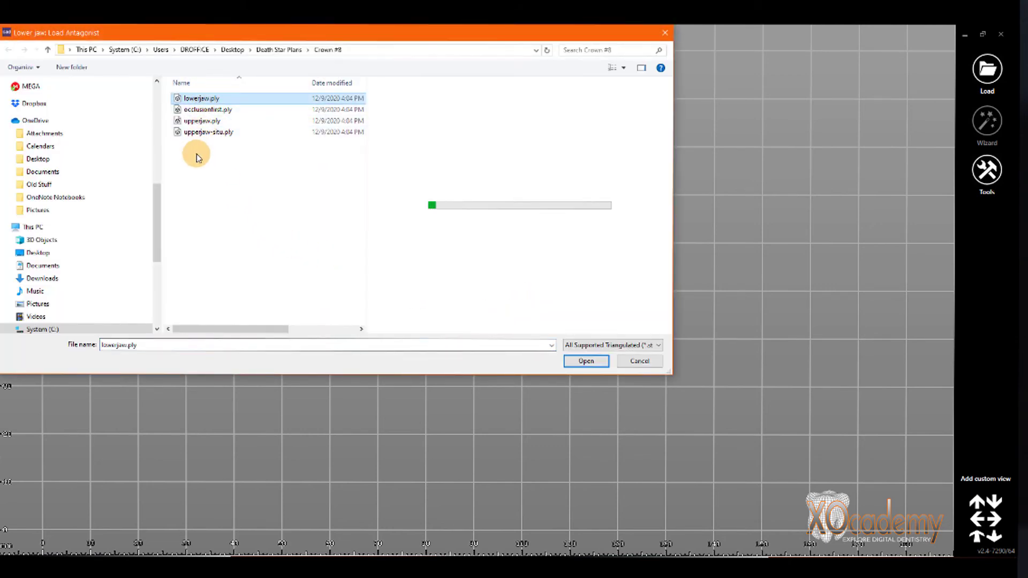
pyautogui.click(597, 365)
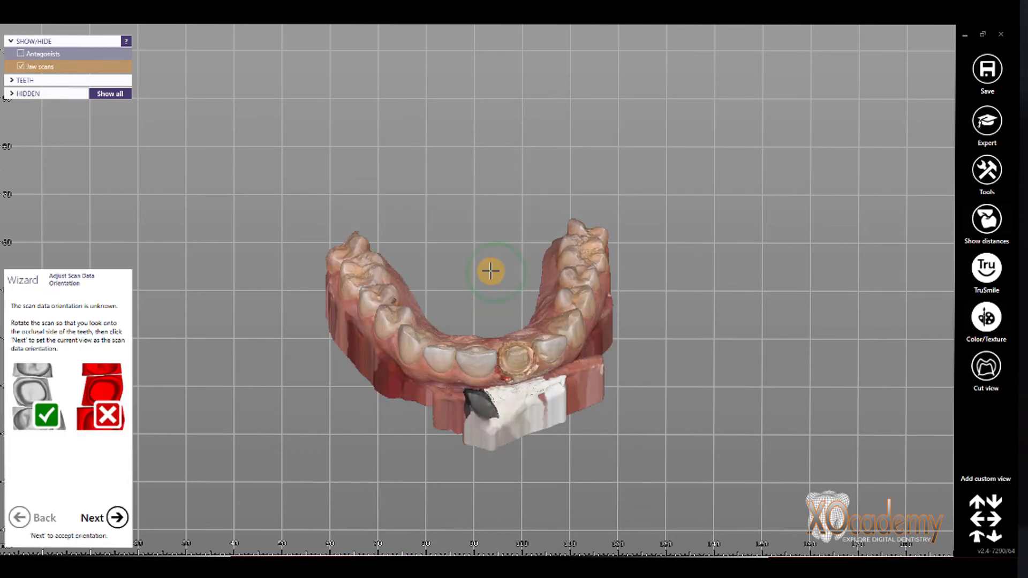
# Rotate the upper jaw scan to look onto the occlusal side of the teeth and accept it as the scan data orientation
pyautogui.moveTo(492, 271); pyautogui.dragTo(492, 271, button='right')
pyautogui.scroll(5, 507, 355)
pyautogui.middleClick(508, 392)
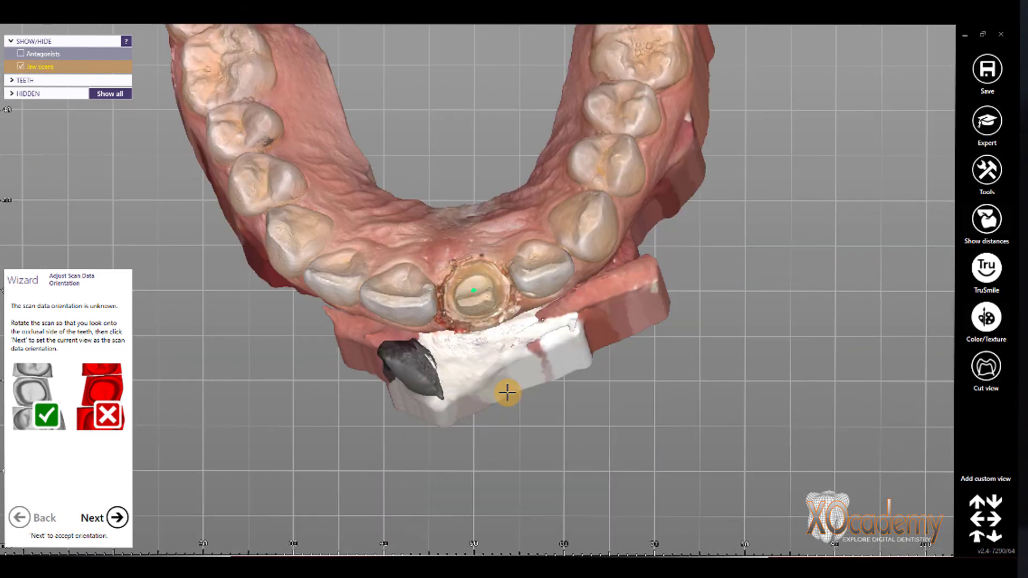
pyautogui.scroll(4, 476, 304)
pyautogui.scroll(-5, 150, 407)
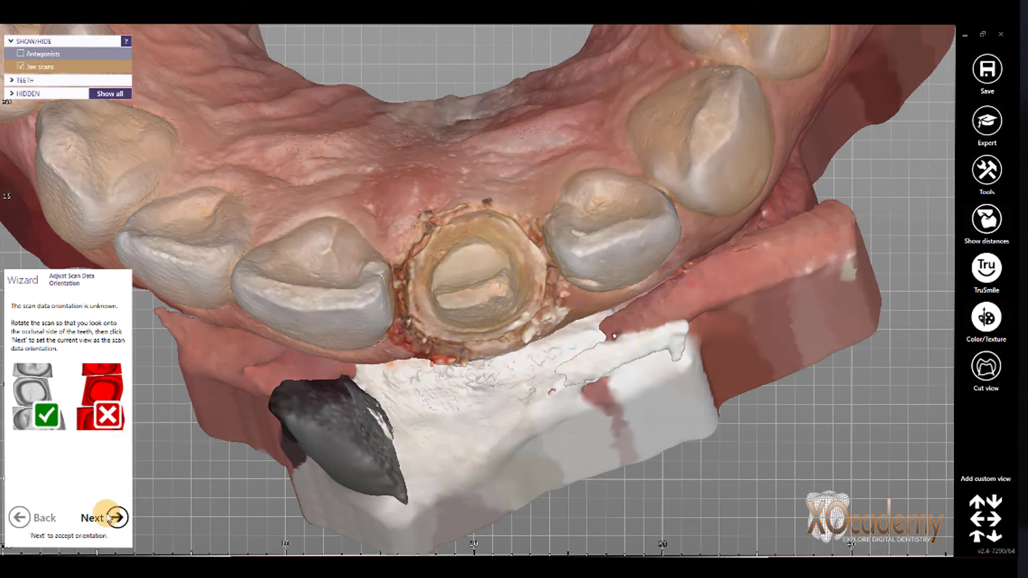
pyautogui.click(118, 517)
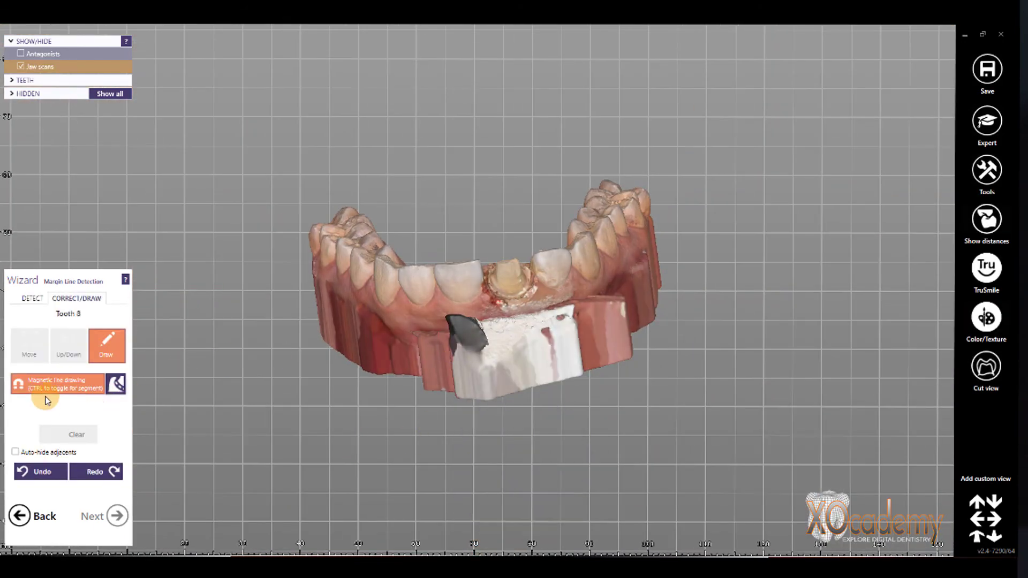
# Turn off magnetic line drawing and draw a closed margin line around the tooth 8 preparation
pyautogui.click(57, 390)
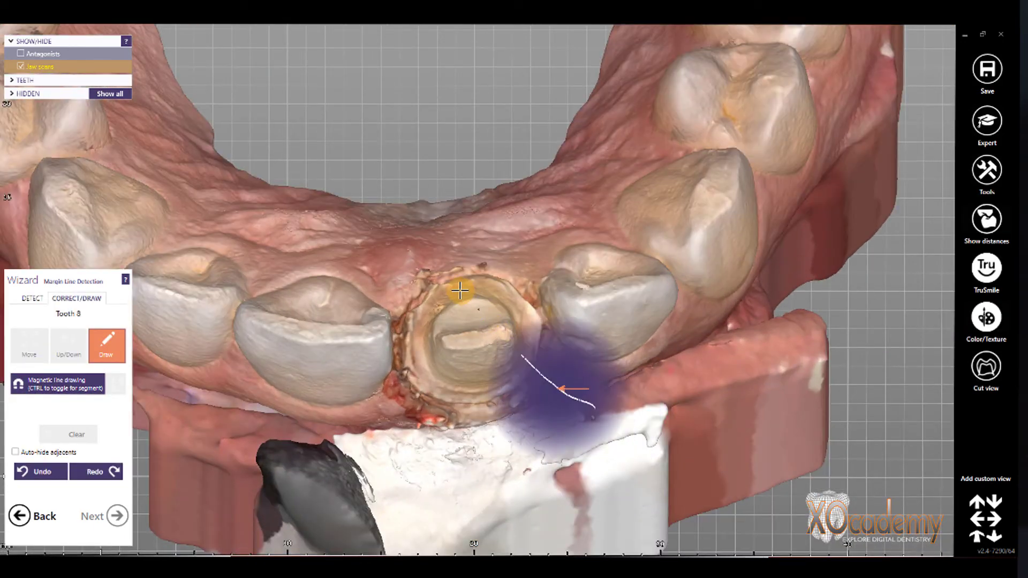
pyautogui.click(448, 284)
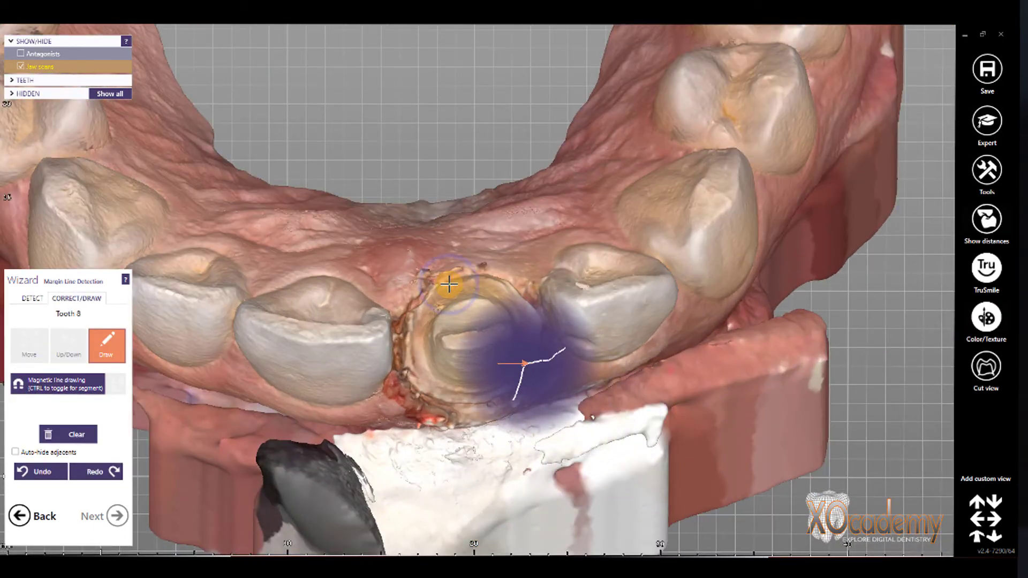
pyautogui.click(480, 282)
pyautogui.click(498, 285)
pyautogui.click(527, 304)
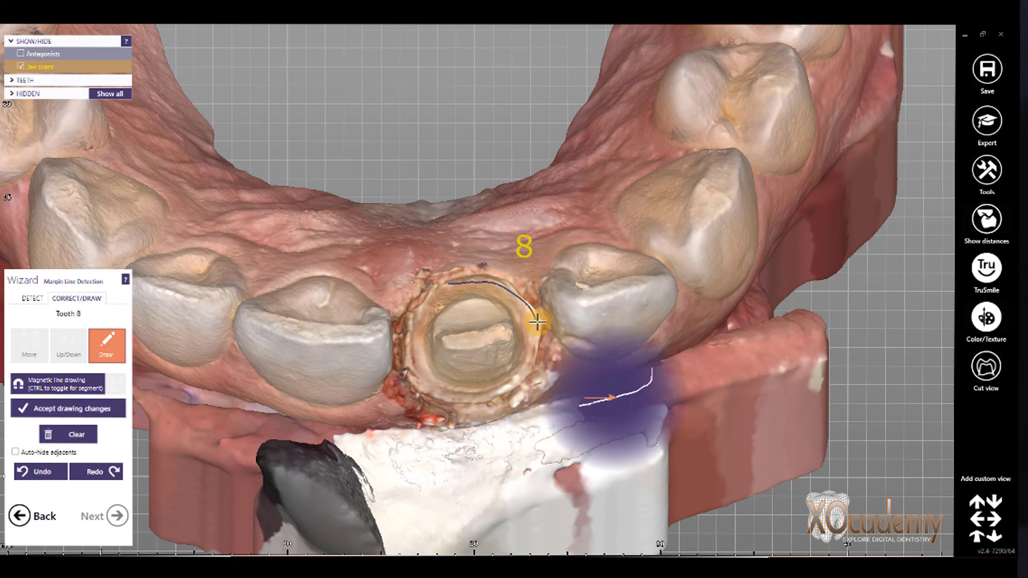
pyautogui.click(537, 321)
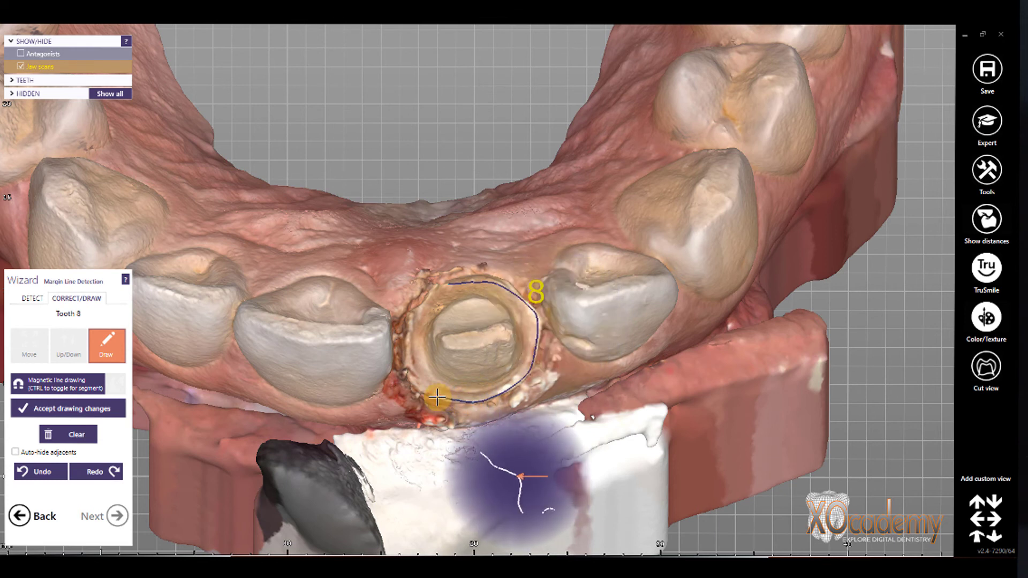
pyautogui.click(415, 384)
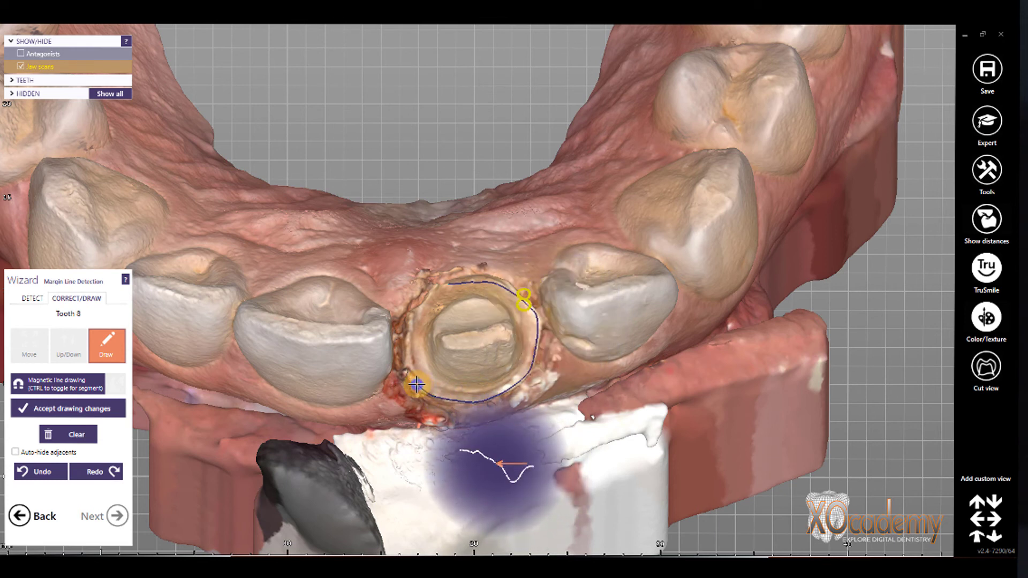
pyautogui.click(405, 353)
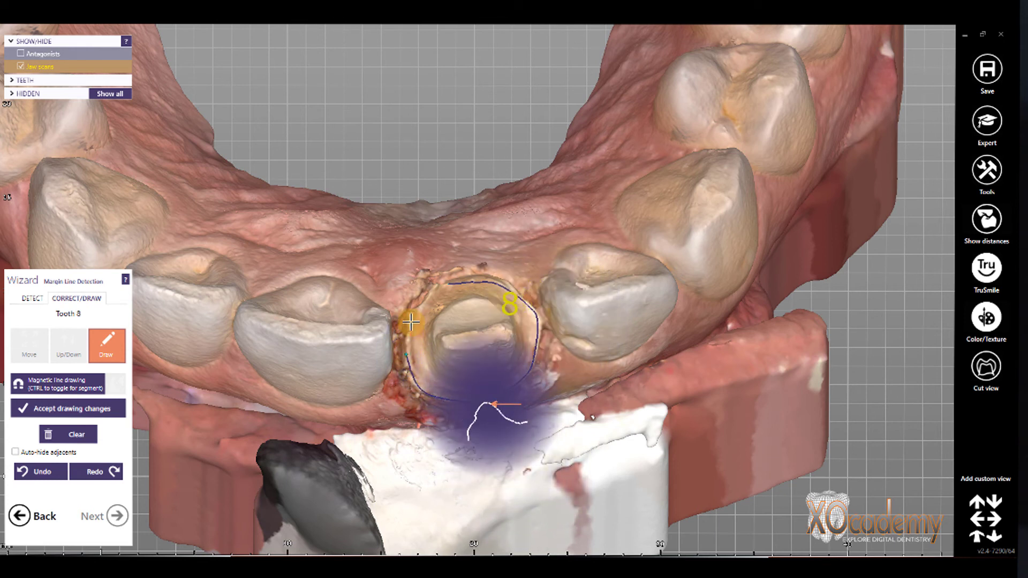
pyautogui.click(435, 288)
pyautogui.moveTo(434, 289); pyautogui.dragTo(444, 299, button='right')
# Inspect the tooth 8 margin line from the occlusal and facial sides and accept it to continue to the insertion direction
pyautogui.scroll(3, 444, 298)
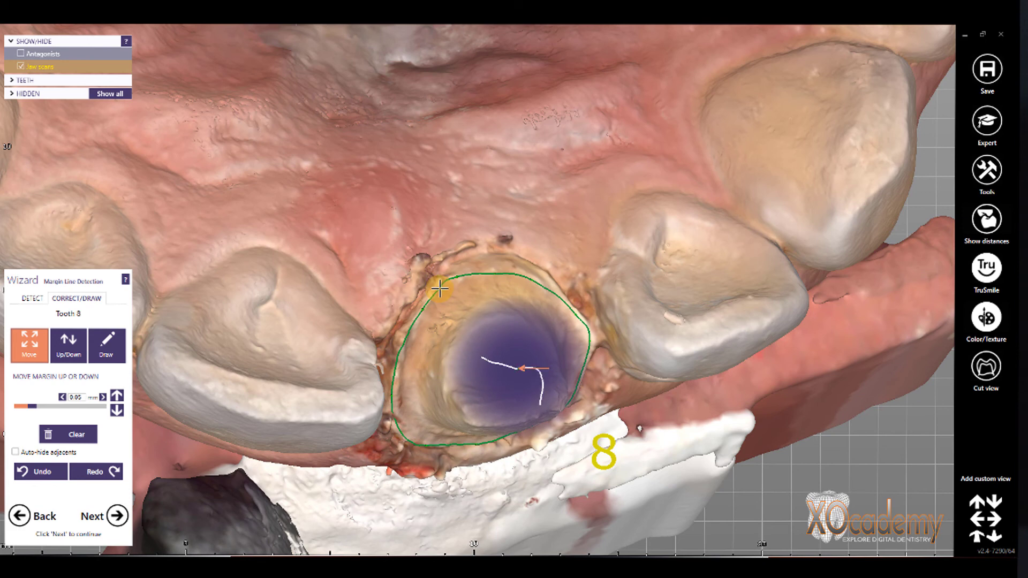
pyautogui.moveTo(477, 356); pyautogui.dragTo(476, 356, button='right')
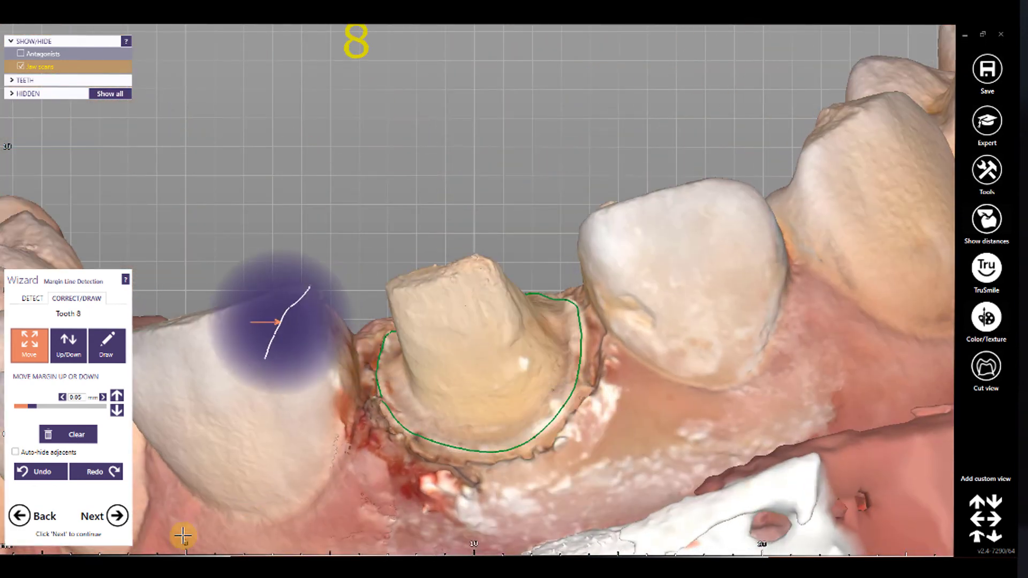
pyautogui.click(117, 515)
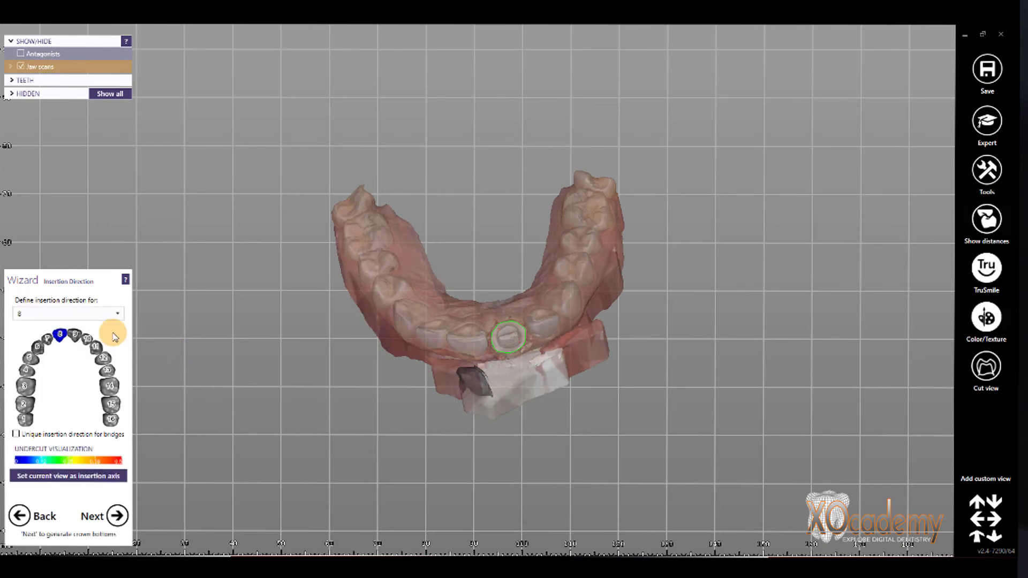
# Tilt the view straight onto the tooth 8 preparation, set that view as its insertion axis, and generate the crown bottom
pyautogui.scroll(5, 521, 354)
pyautogui.scroll(3, 522, 355)
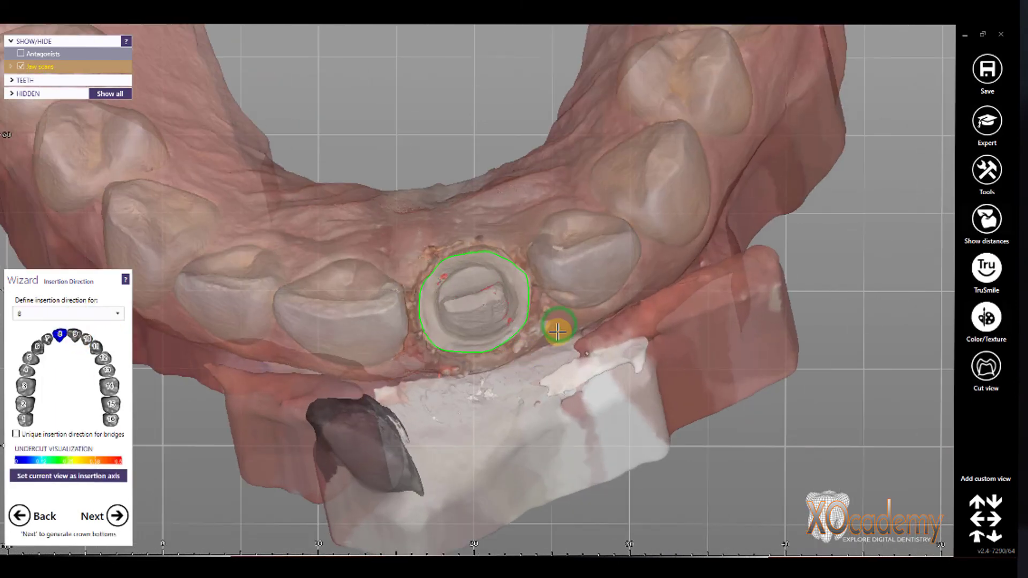
pyautogui.moveTo(555, 331); pyautogui.dragTo(558, 326, button='right')
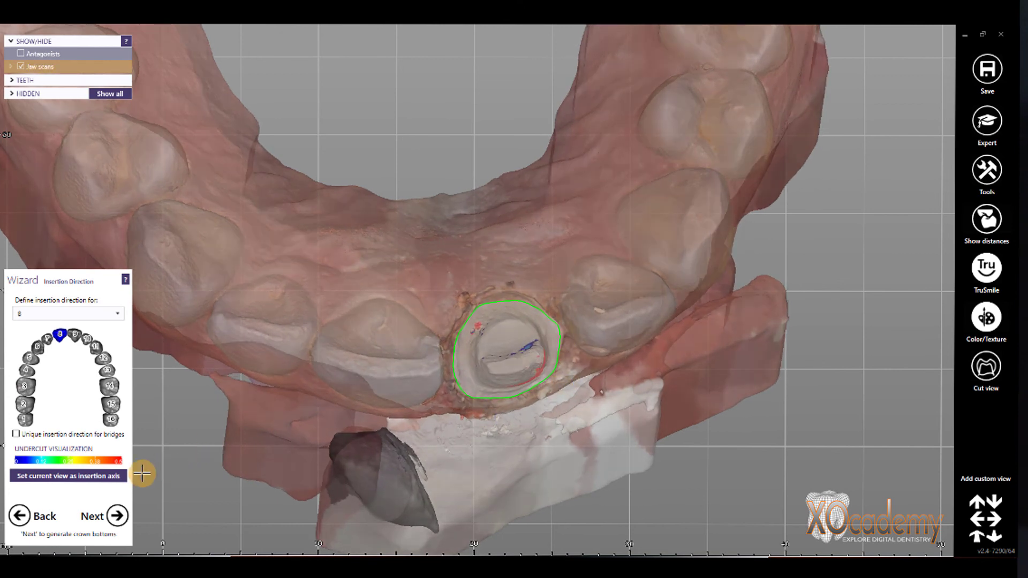
pyautogui.click(87, 474)
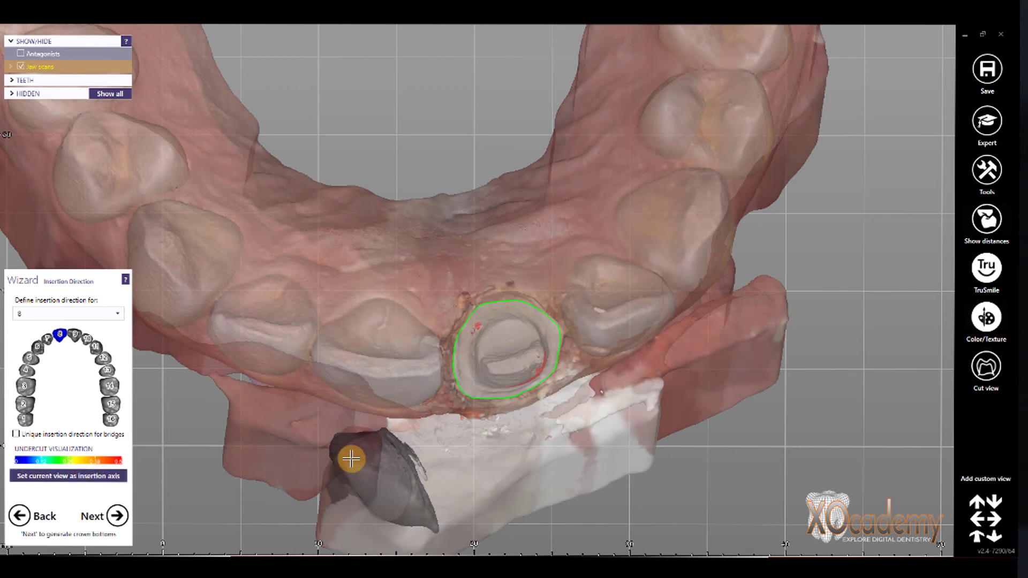
pyautogui.click(117, 516)
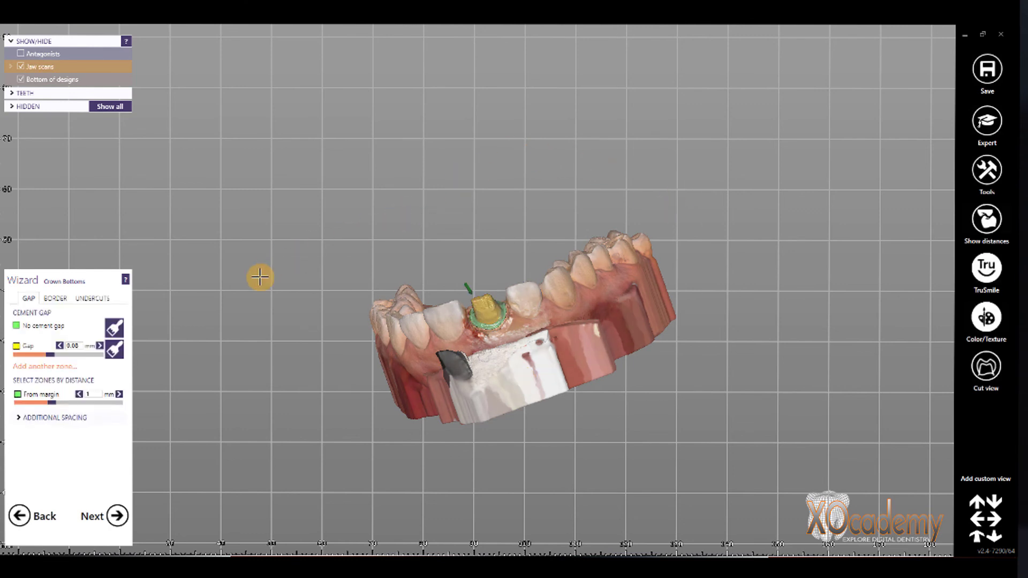
# Accept the tooth 8 crown bottom settings and skip tooth copying to continue to model tooth placement
pyautogui.click(124, 521)
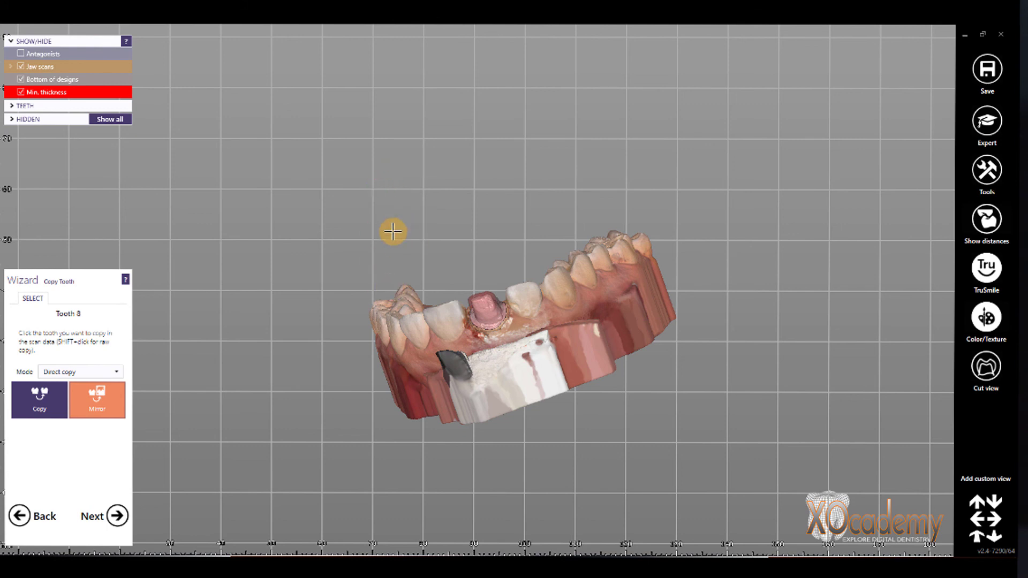
pyautogui.click(119, 519)
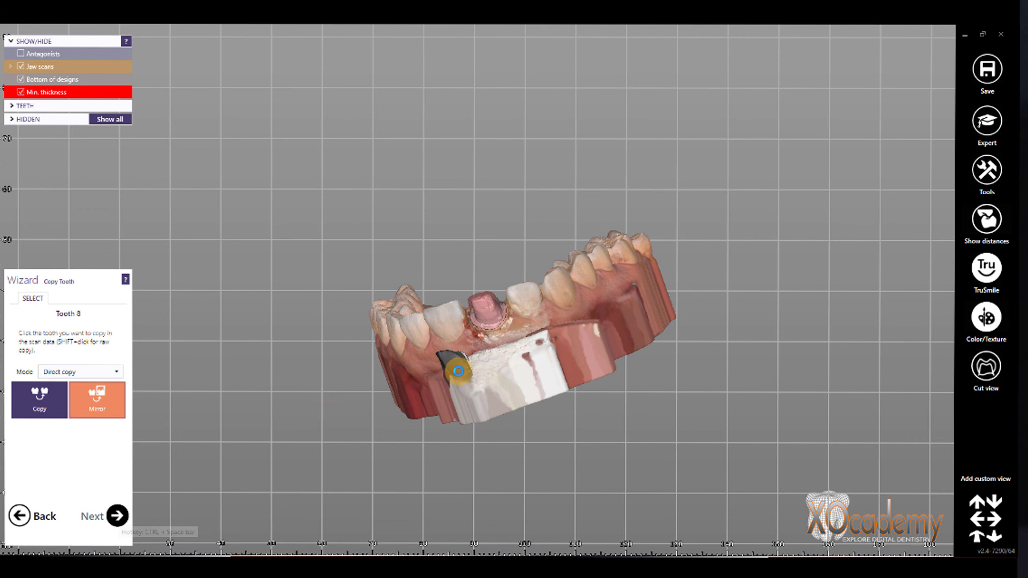
pyautogui.click(459, 370)
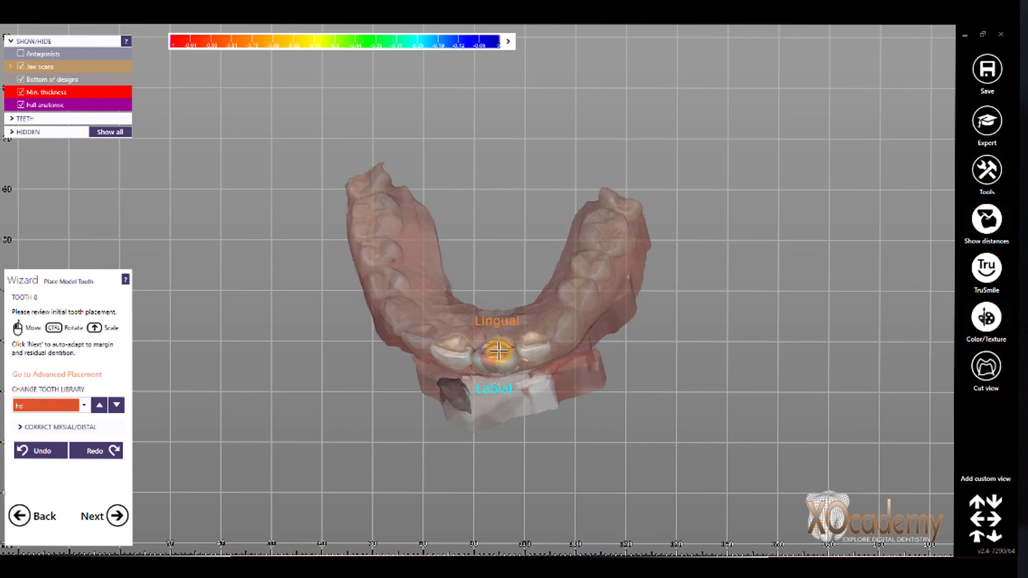
# Move the tooth 8 model tooth over the preparation into line between its neighboring teeth
pyautogui.moveTo(499, 351)
pyautogui.mouseDown()
pyautogui.moveTo(505, 374)
pyautogui.moveTo(489, 429)
pyautogui.moveTo(489, 358)
pyautogui.mouseUp()
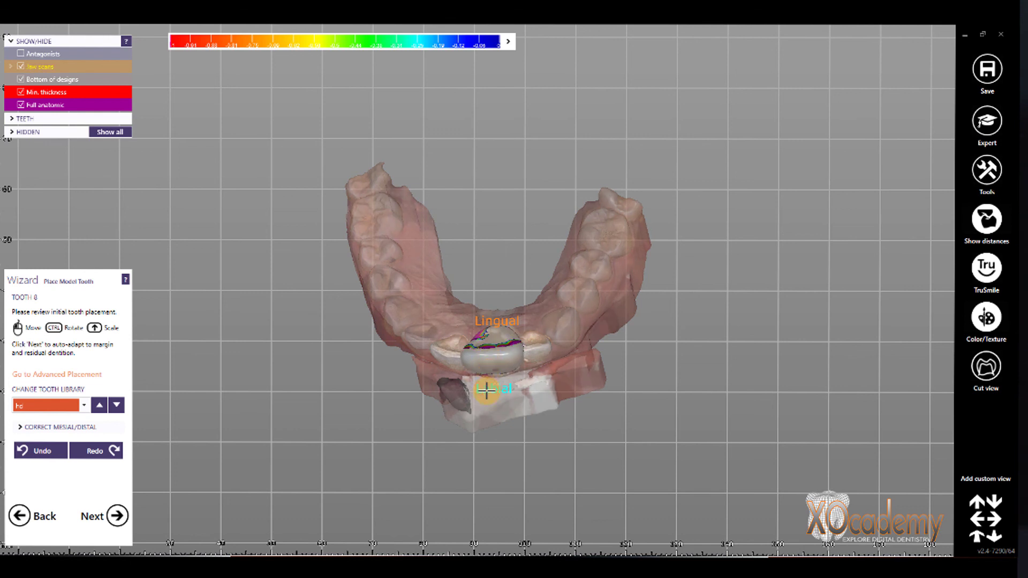
pyautogui.moveTo(495, 399); pyautogui.dragTo(497, 403, button='right')
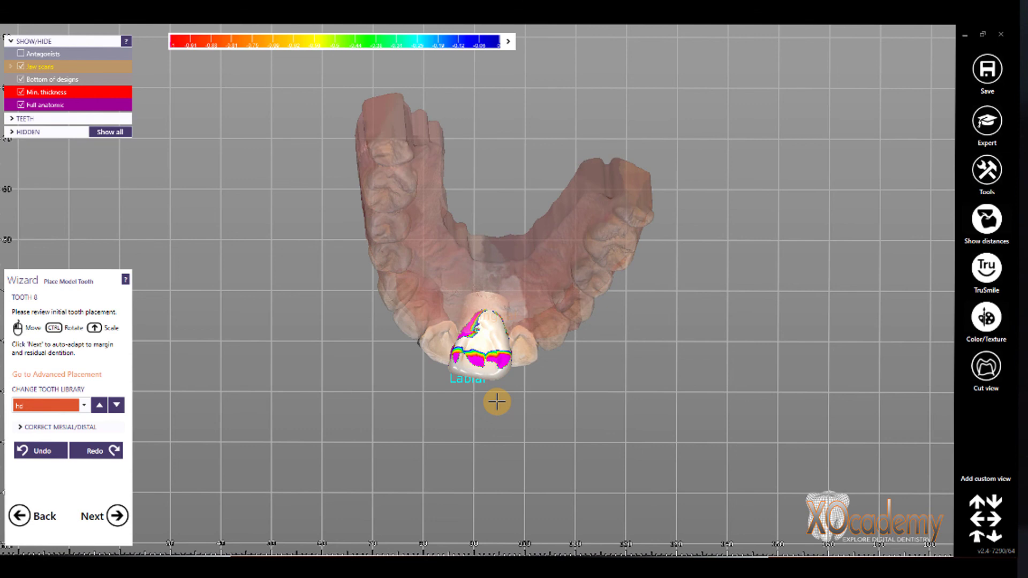
pyautogui.scroll(8, 486, 368)
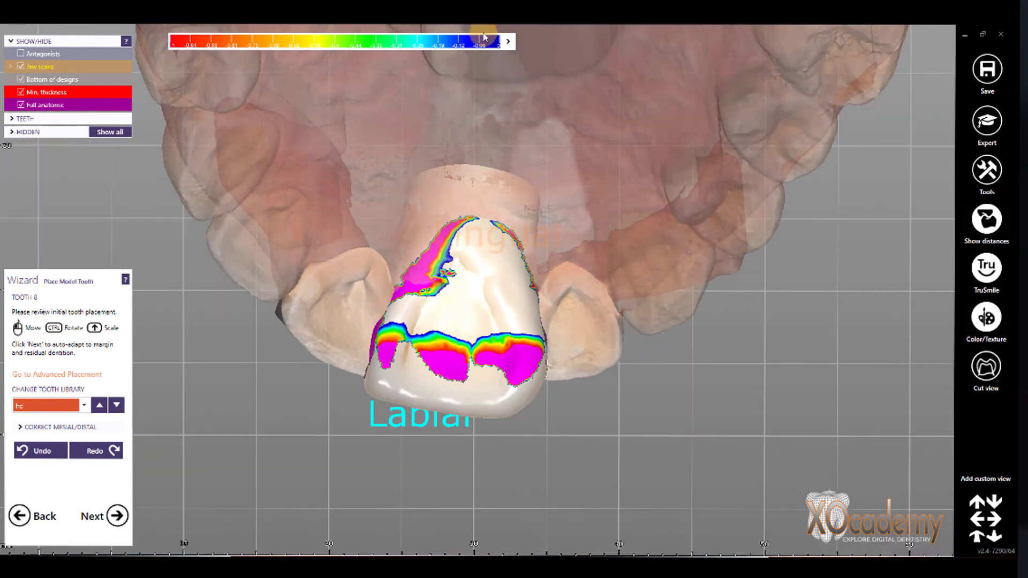
# Expand the distance display options and hide the jaw scans to isolate the tooth 8 model
pyautogui.click(508, 42)
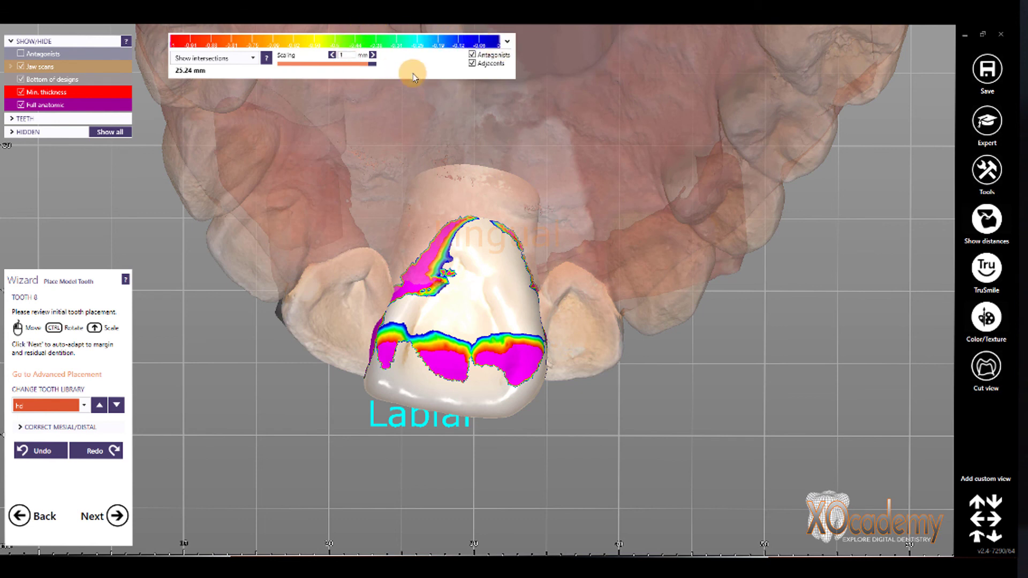
pyautogui.click(492, 64)
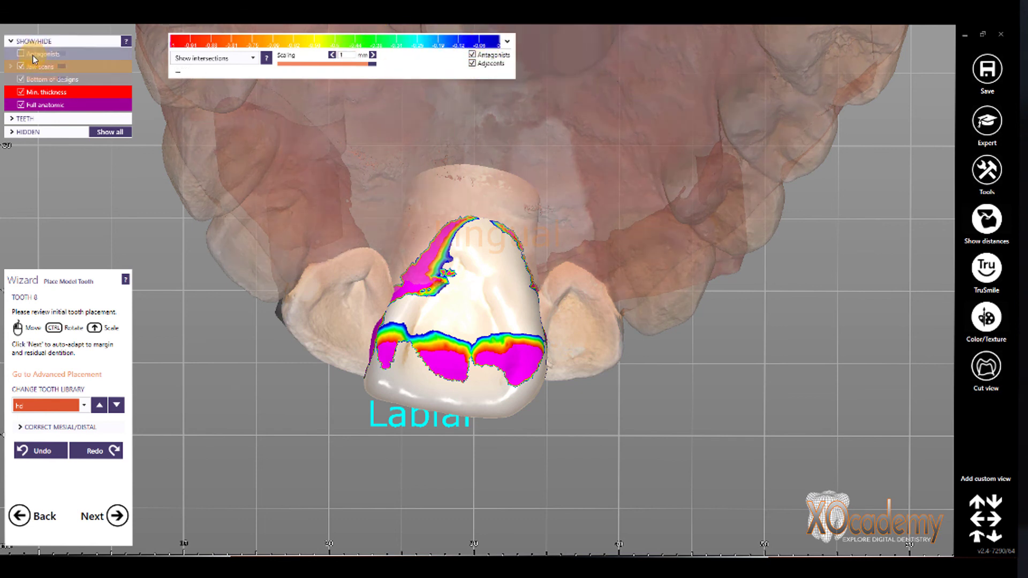
pyautogui.click(20, 68)
pyautogui.moveTo(333, 337); pyautogui.dragTo(337, 326, button='right')
# Compare the intersection display with adjacents turned off and back on, examining the isolated tooth from the lingual and incisal sides
pyautogui.click(469, 66)
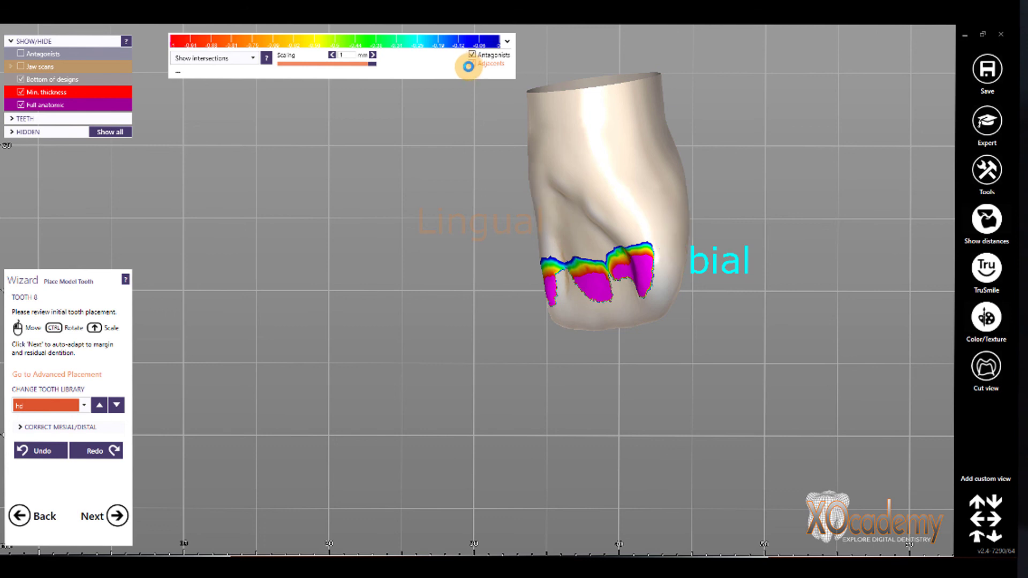
pyautogui.click(471, 64)
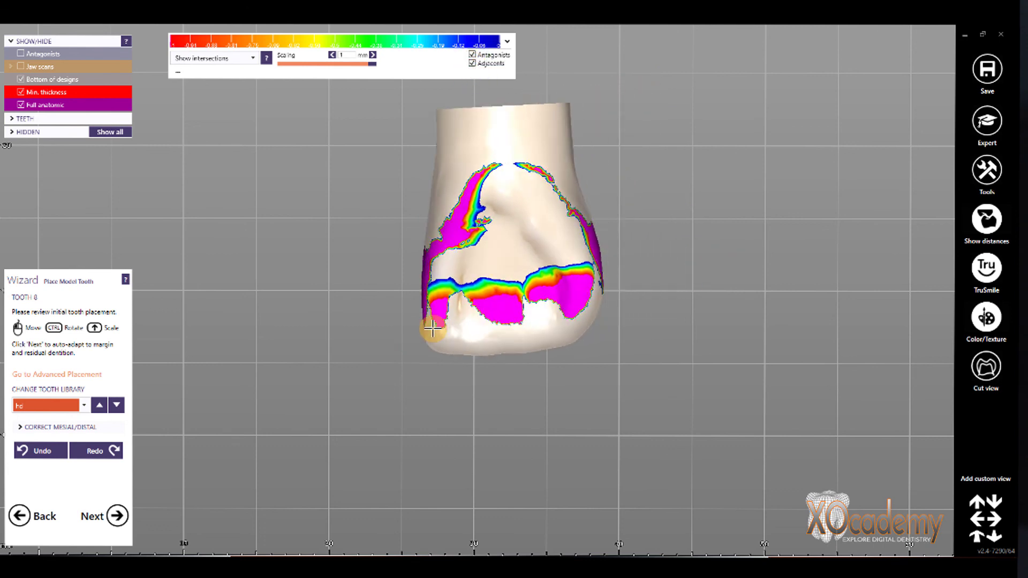
pyautogui.moveTo(431, 321); pyautogui.dragTo(431, 330, button='right')
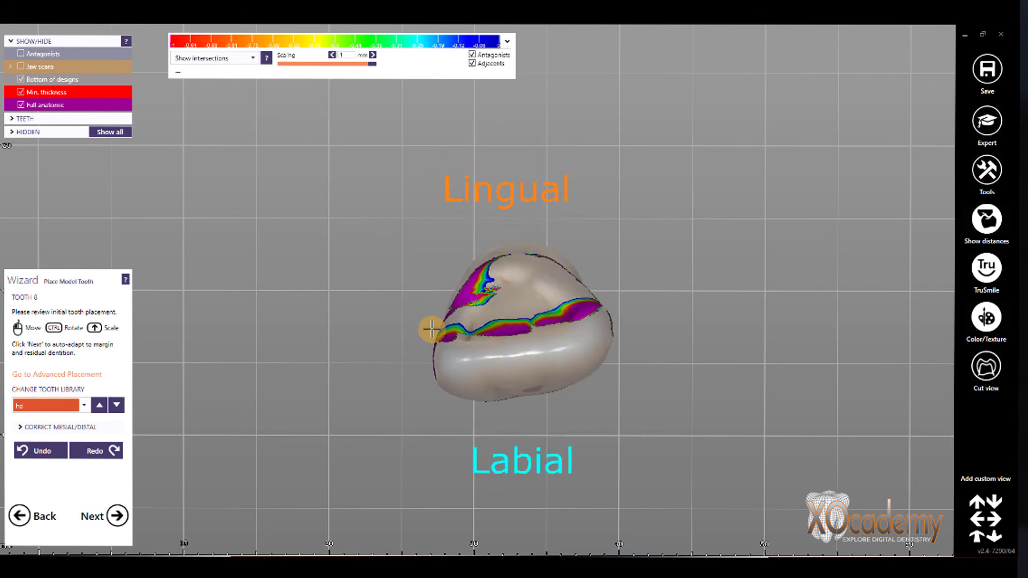
pyautogui.moveTo(400, 384); pyautogui.dragTo(407, 384, button='right')
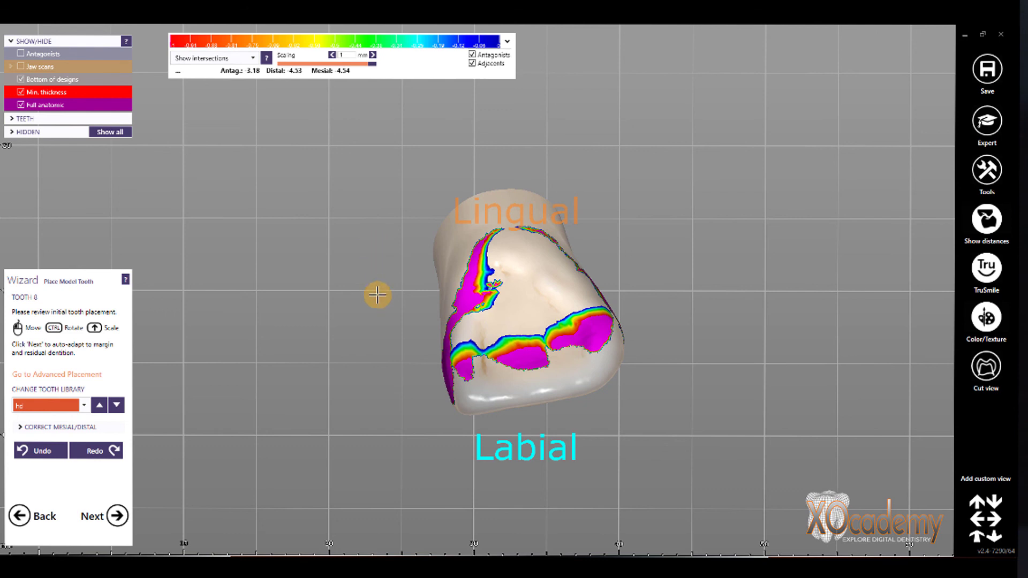
pyautogui.moveTo(631, 223); pyautogui.dragTo(632, 226, button='right')
pyautogui.moveTo(631, 226); pyautogui.dragTo(629, 228)
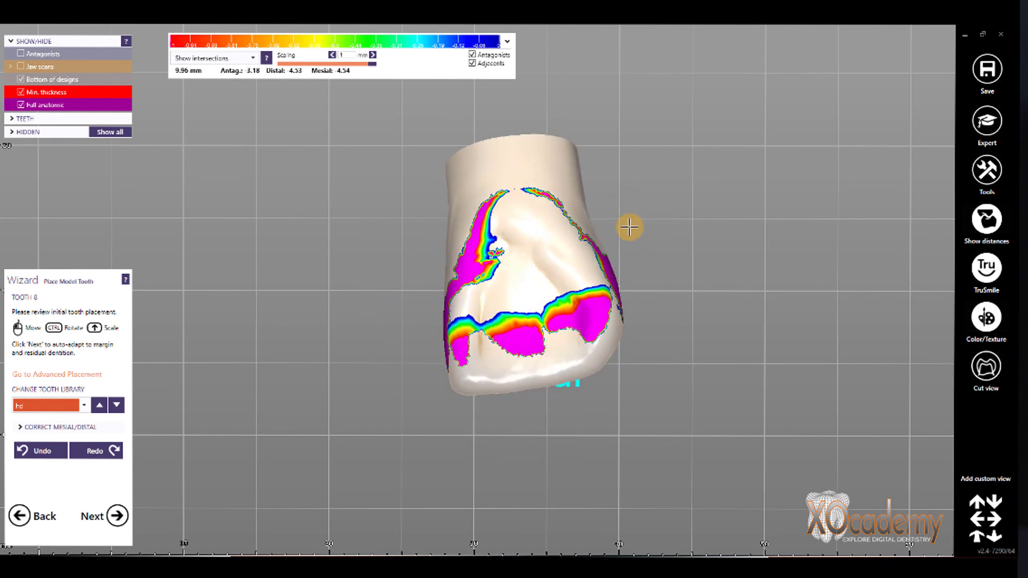